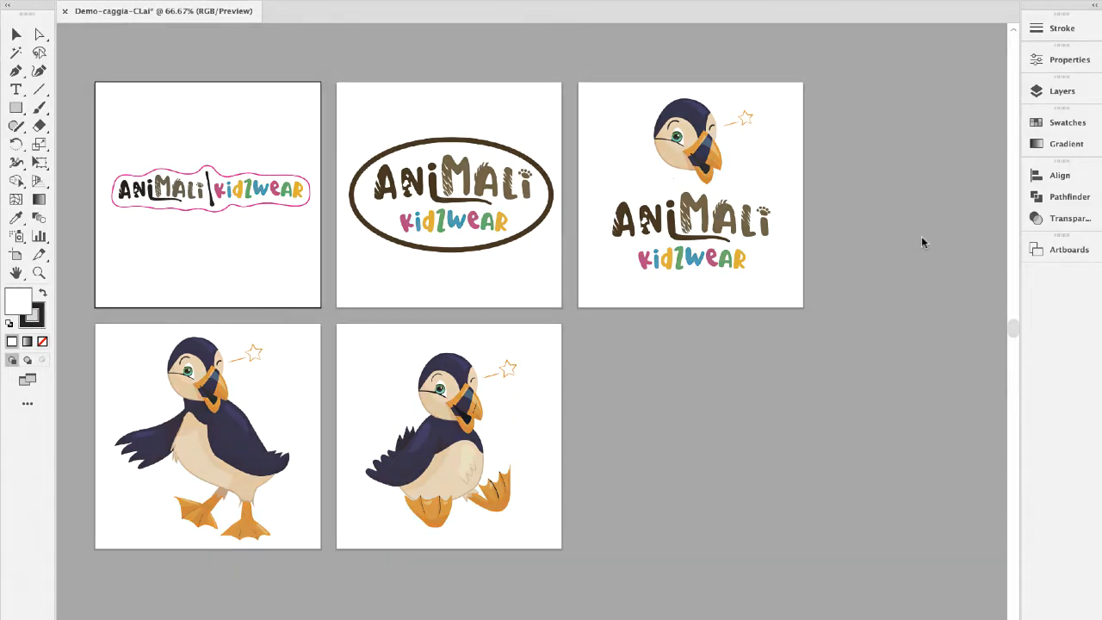
# - Fill the whole lower logo copy with the black swatch, leaving it without a stroke
pyautogui.click(1061, 250)
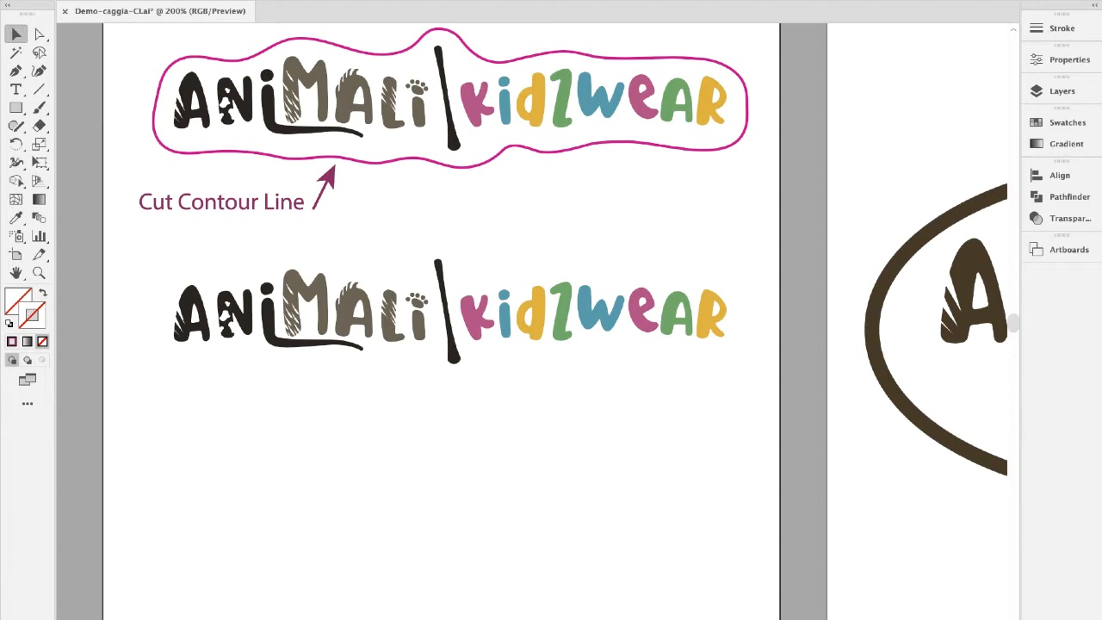
pyautogui.moveTo(160, 253); pyautogui.dragTo(750, 394)
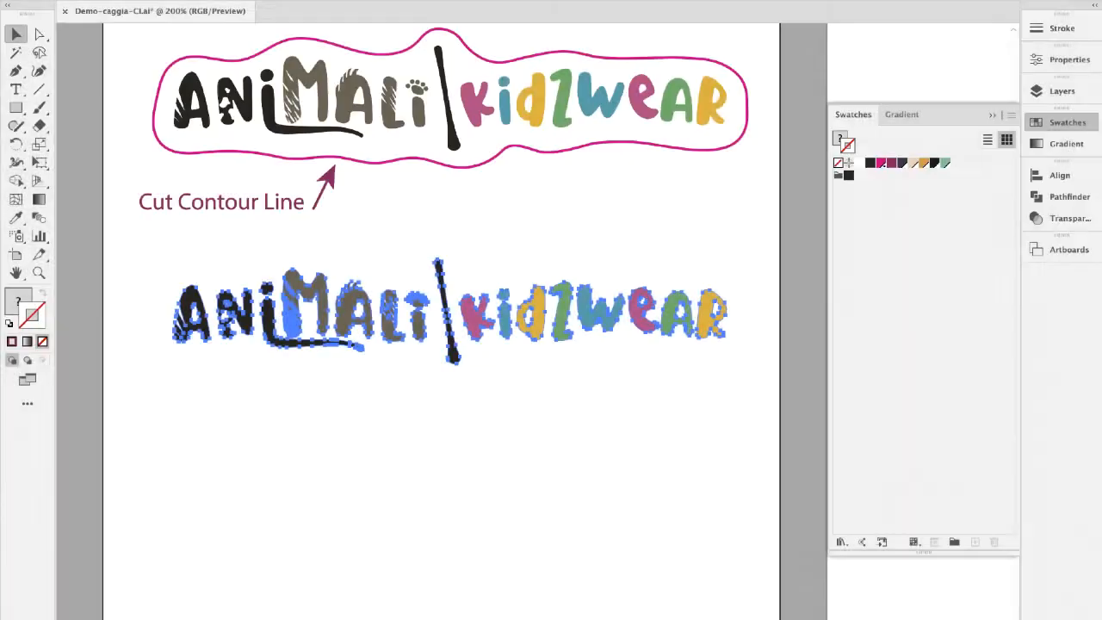
pyautogui.click(870, 163)
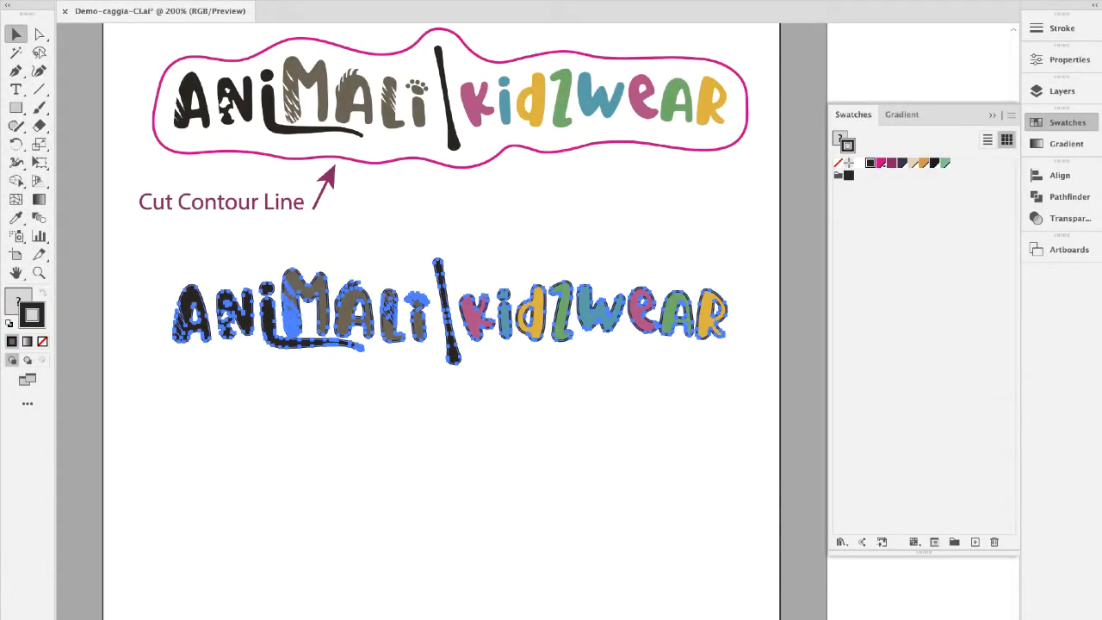
pyautogui.press('super+z')
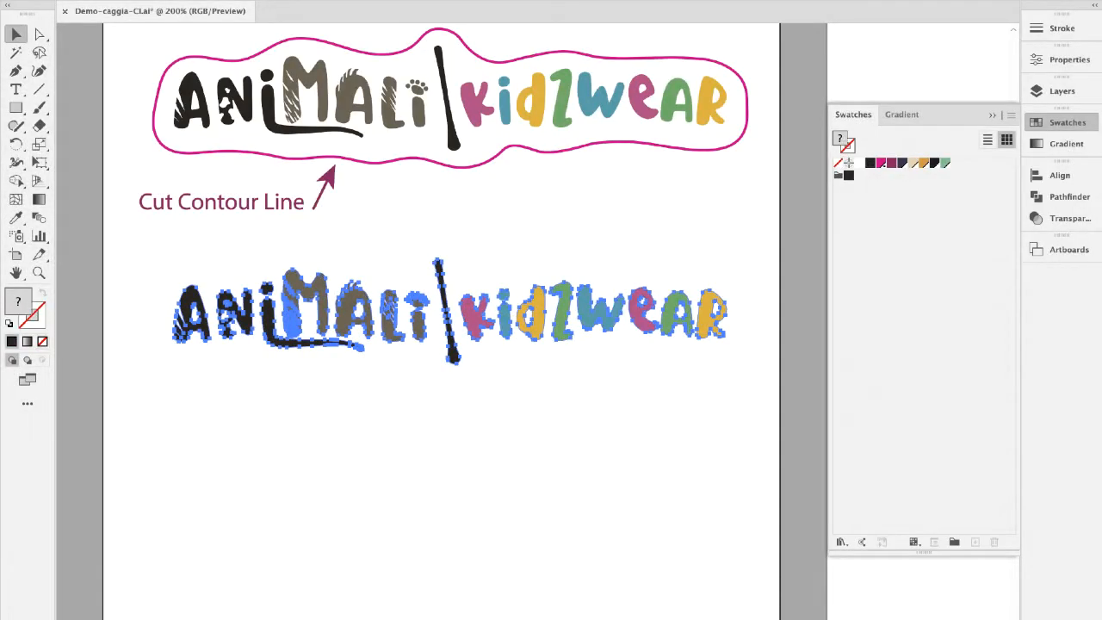
pyautogui.click(870, 163)
pyautogui.press('super+shift+a')
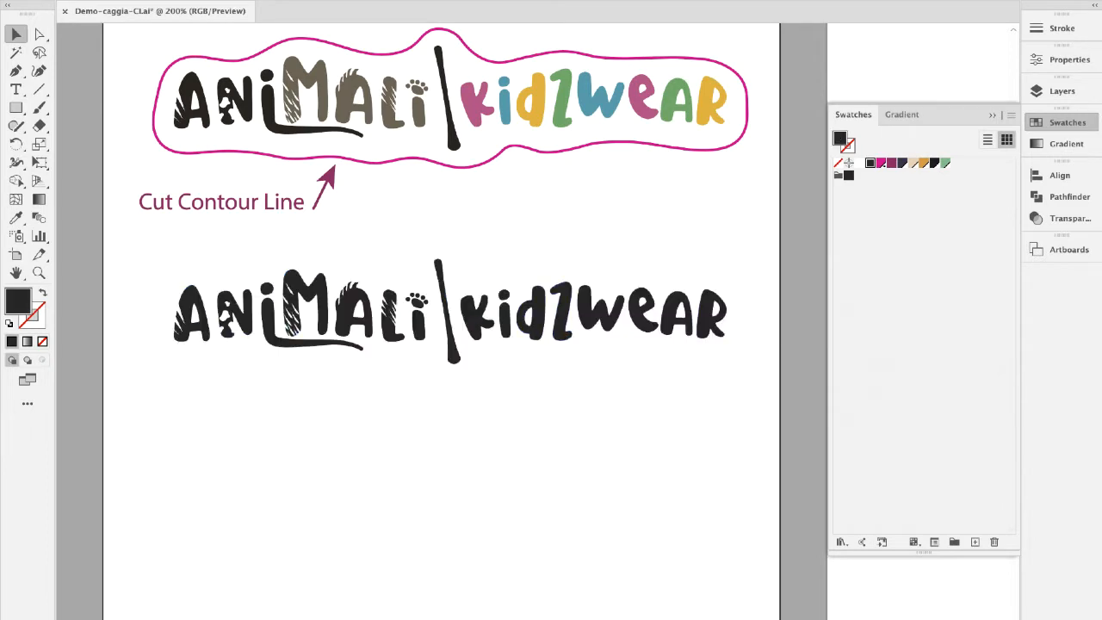
# - Start an Offset Path on the entire black logo copy with an offset of 0.125 in
pyautogui.moveTo(733, 272); pyautogui.dragTo(167, 374)
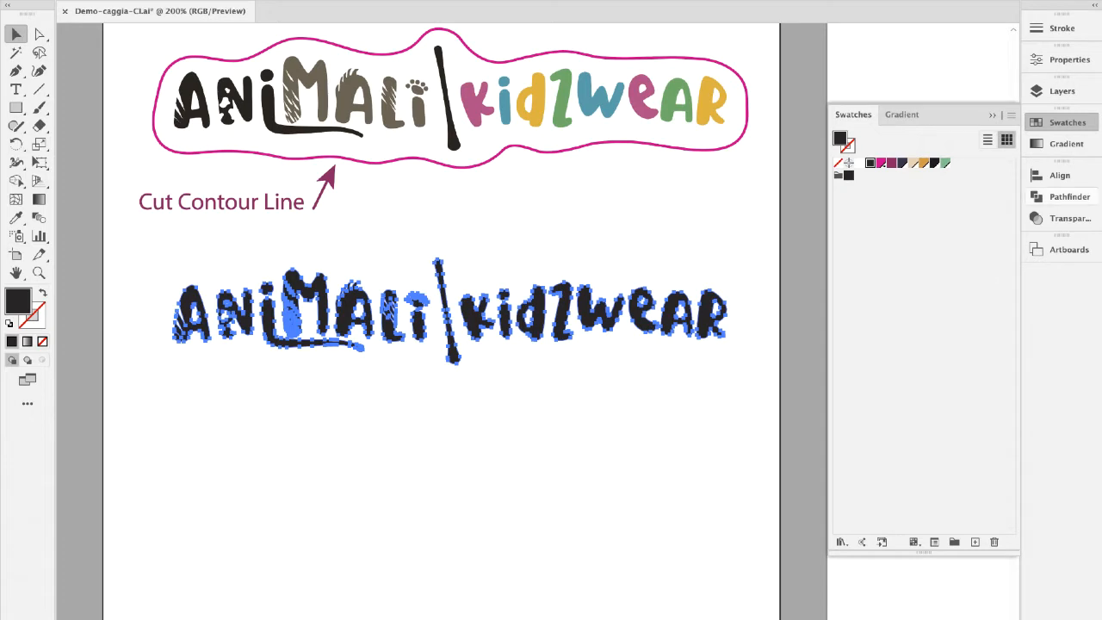
pyautogui.click(1069, 197)
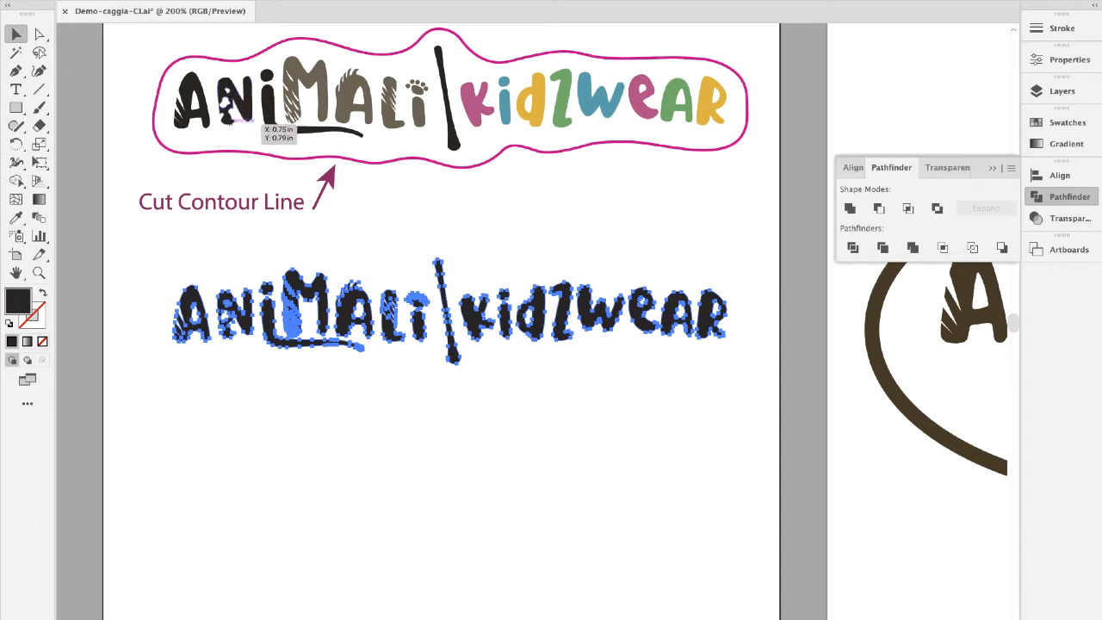
pyautogui.click(183, 1)
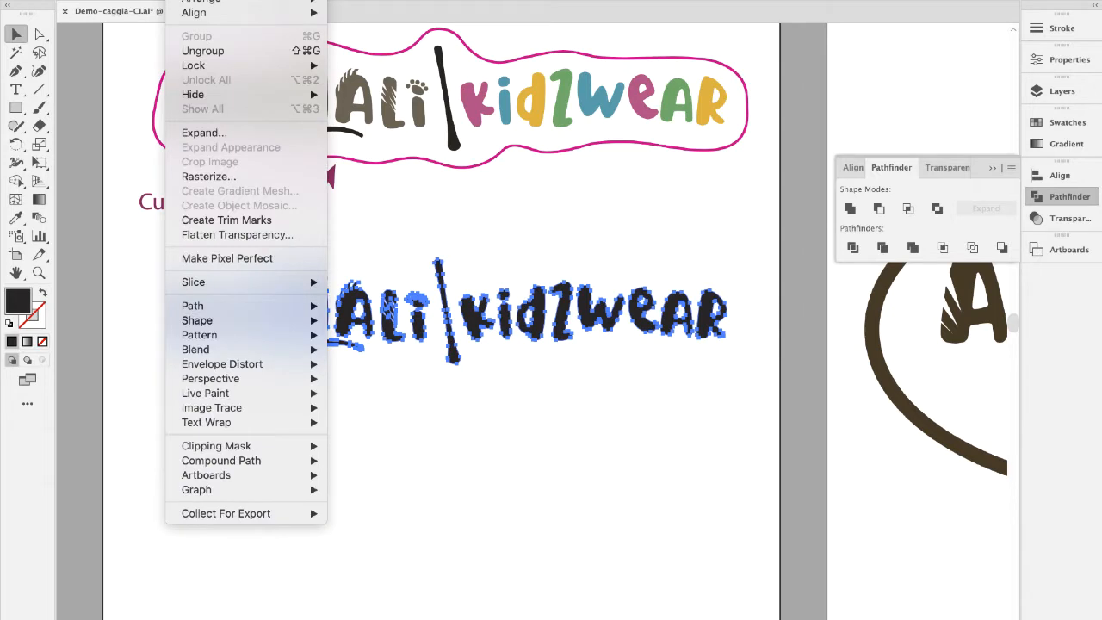
pyautogui.moveTo(198, 306)
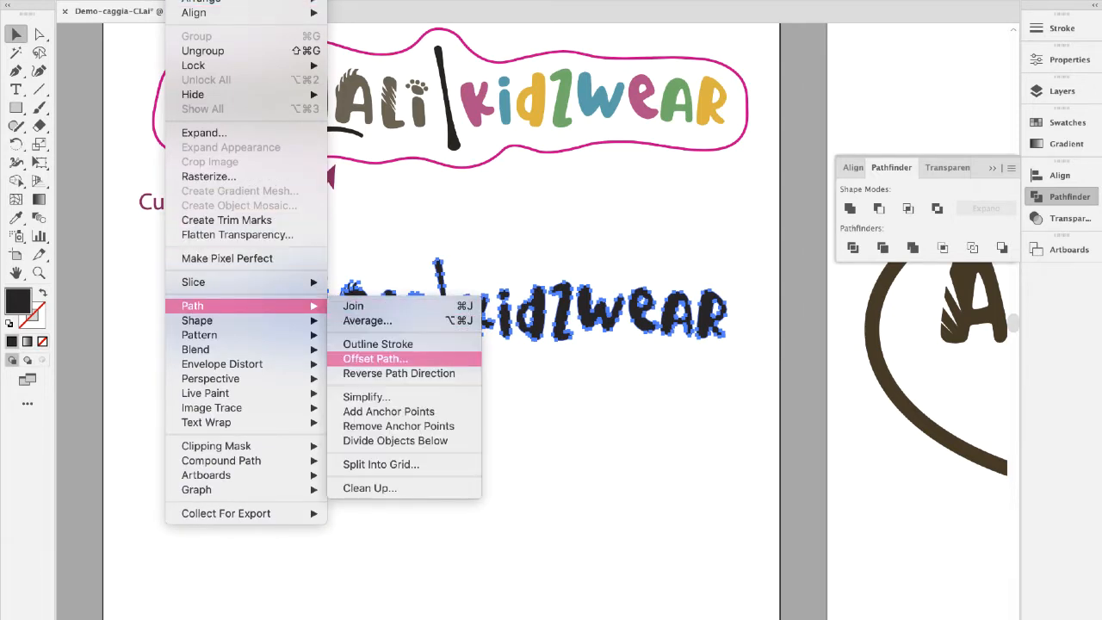
pyautogui.click(375, 358)
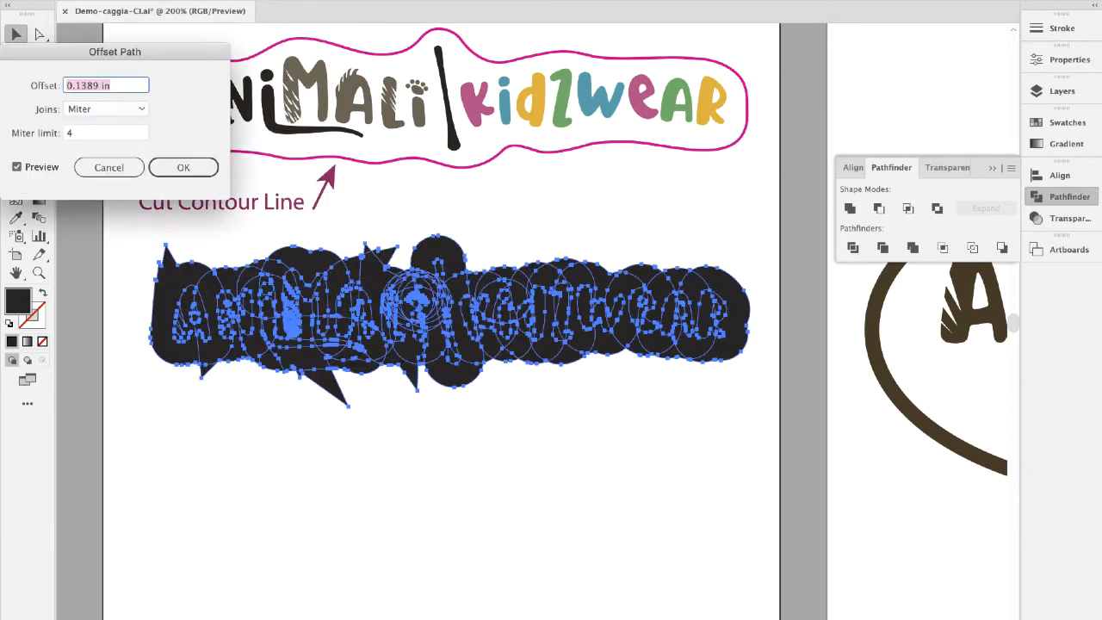
pyautogui.write('.125')
pyautogui.press('Tab')
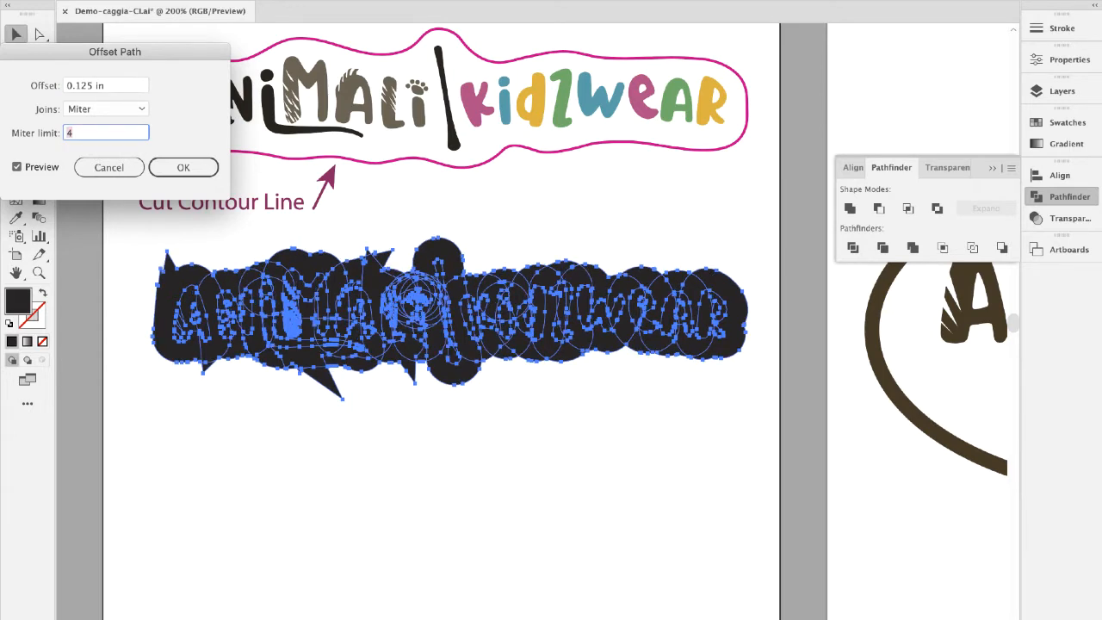
# - Compare miter limits of 0 and 5 for the mitered joins, and apply the offset with a miter limit of 0
pyautogui.write('0')
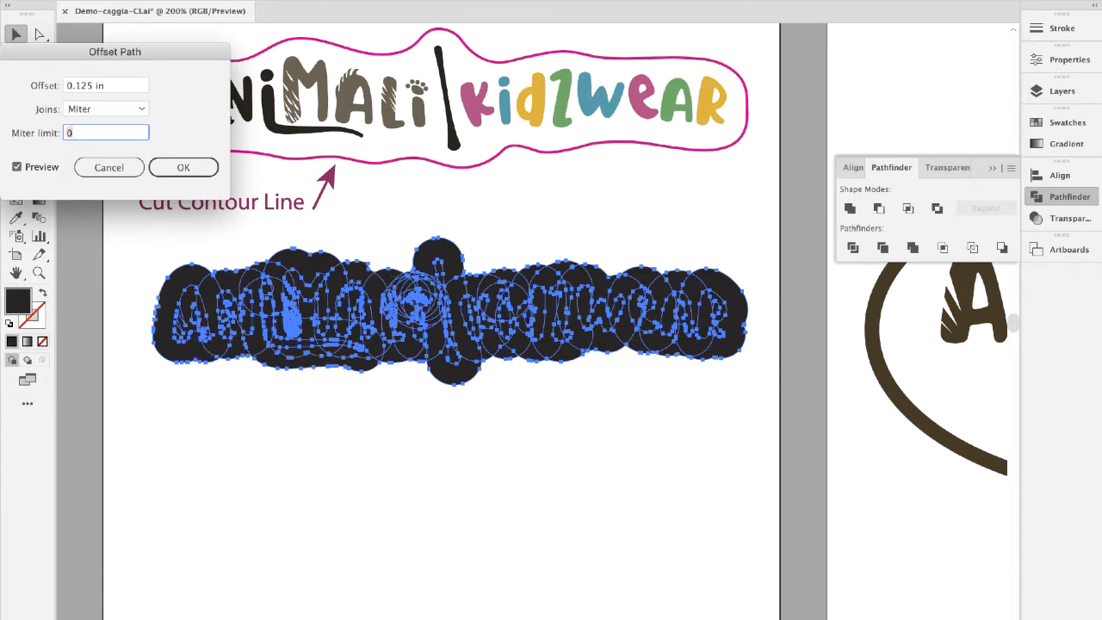
pyautogui.press('BackSpace')
pyautogui.write('5')
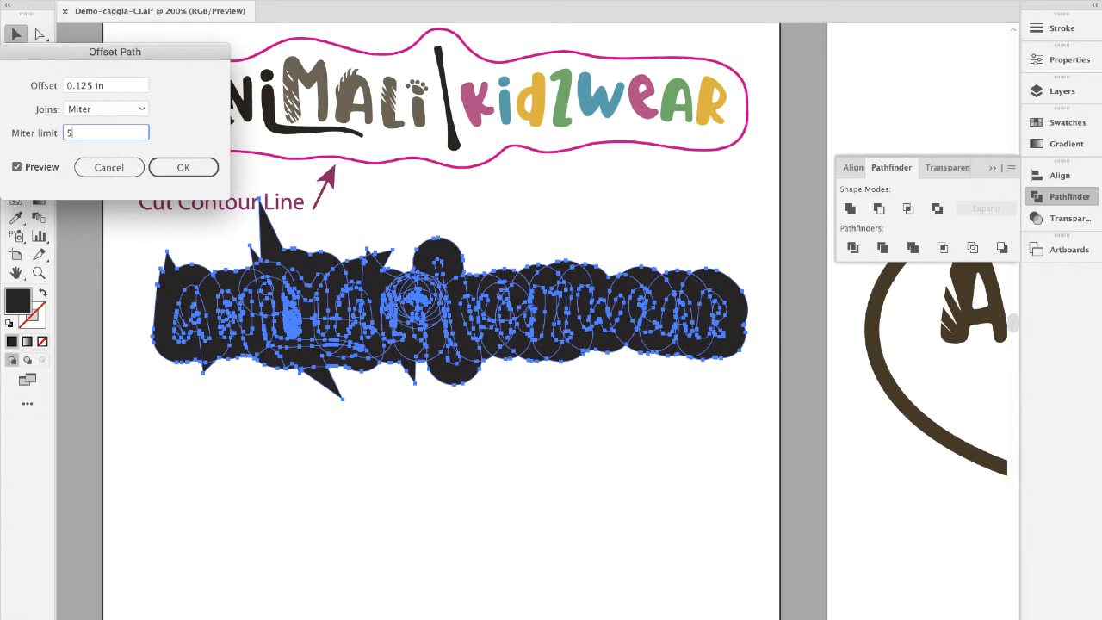
pyautogui.press('super+a')
pyautogui.write('0')
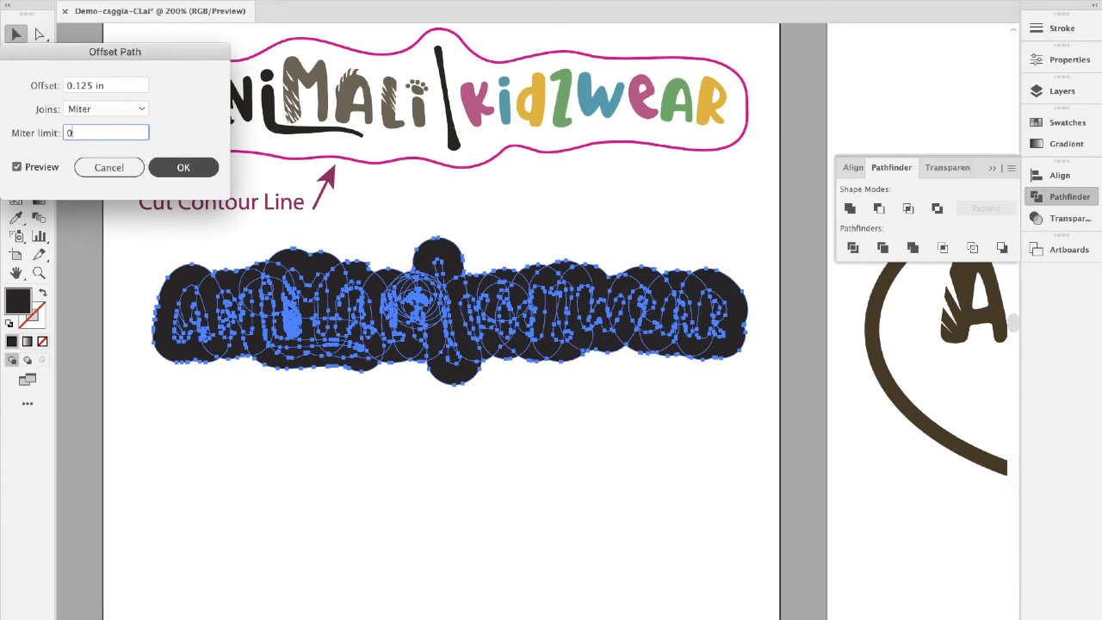
pyautogui.press('Return')
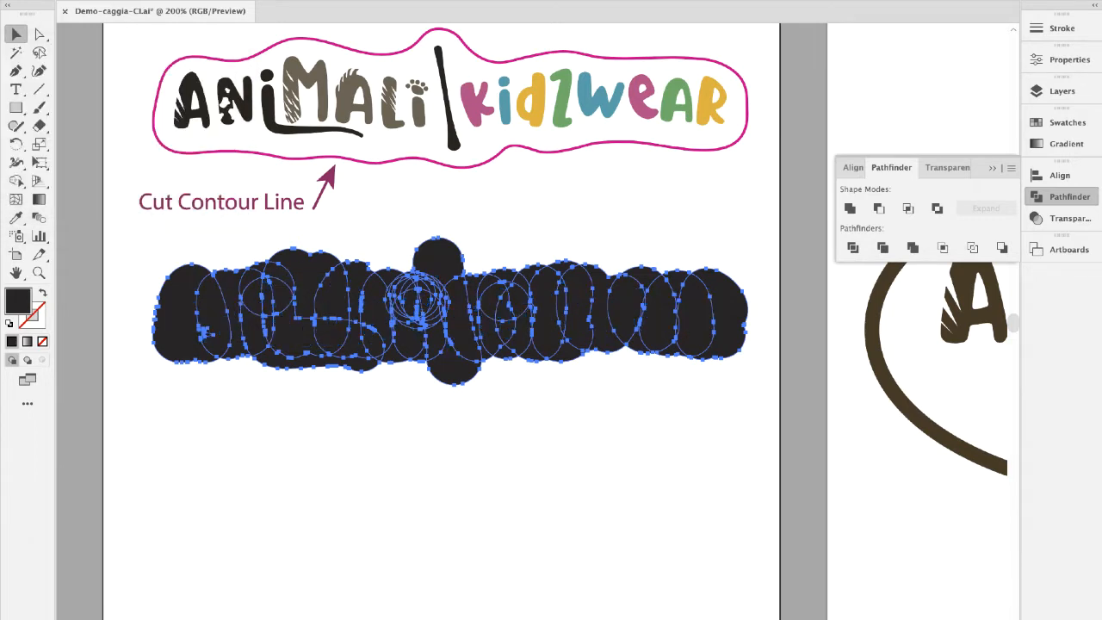
# - Unite the black logo letters and their offset shapes into one silhouette, and check it in Outline mode before returning to Preview
pyautogui.press('super+shift+a')
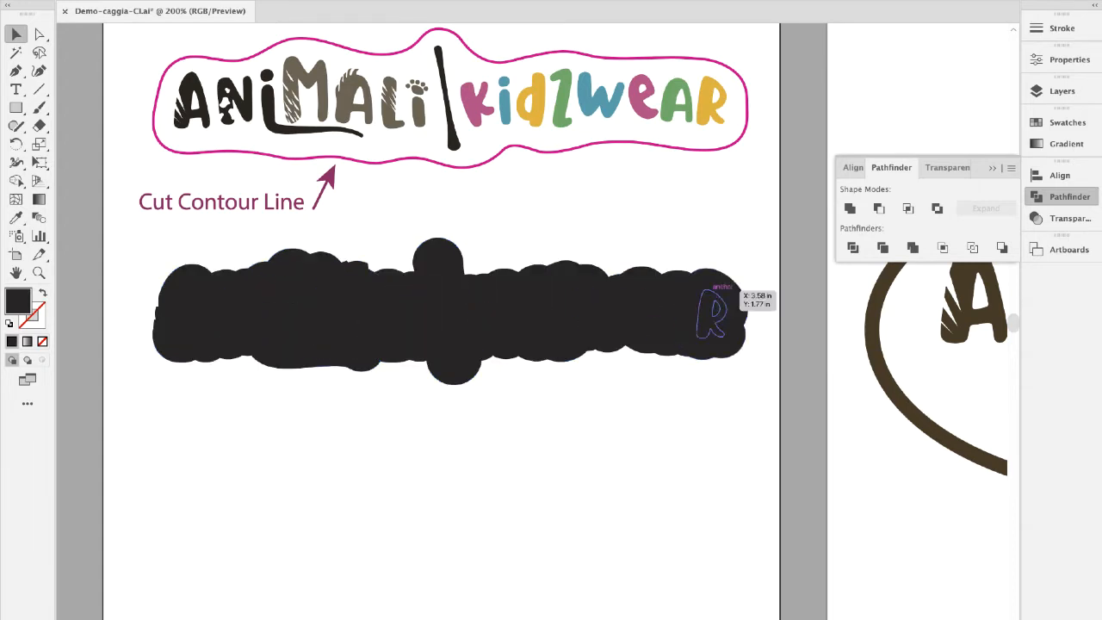
pyautogui.moveTo(141, 255); pyautogui.dragTo(730, 375)
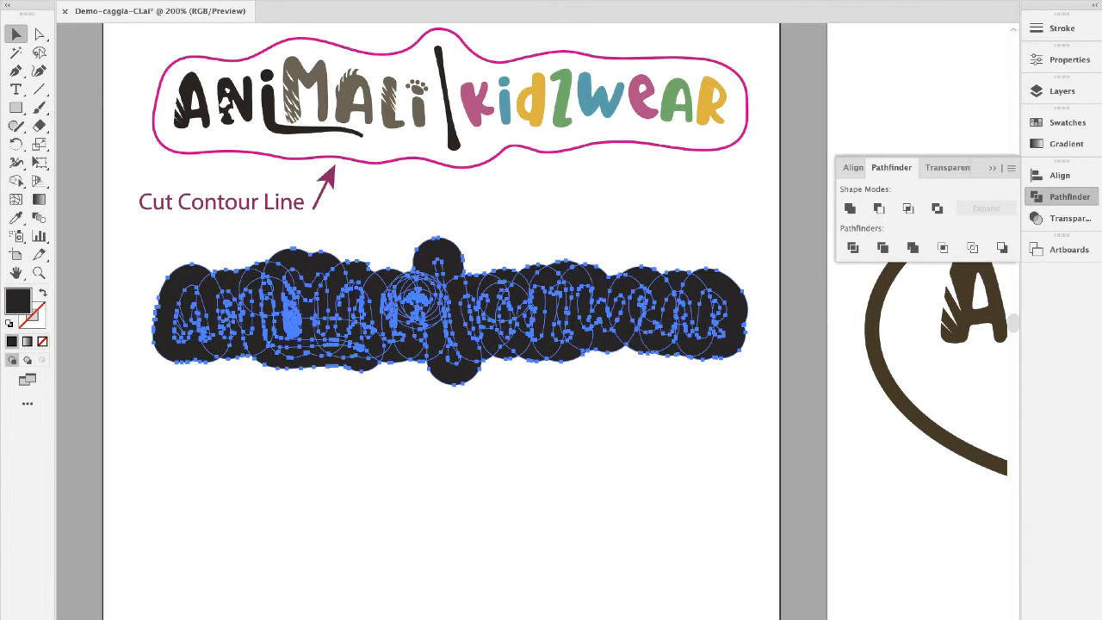
pyautogui.click(850, 210)
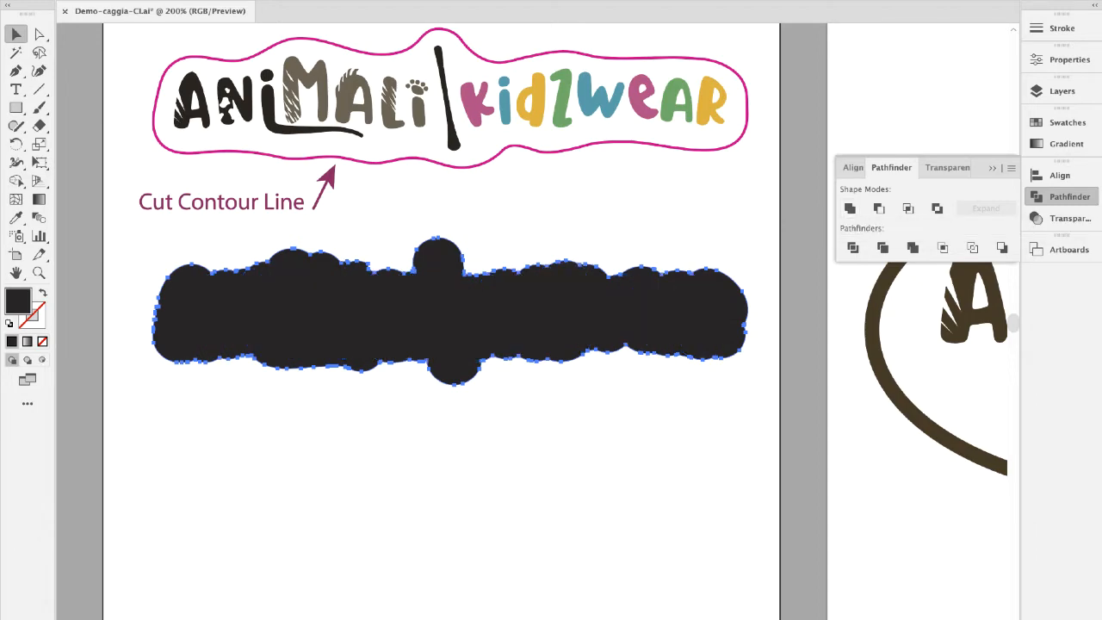
pyautogui.click(349, 0)
pyautogui.click(370, 3)
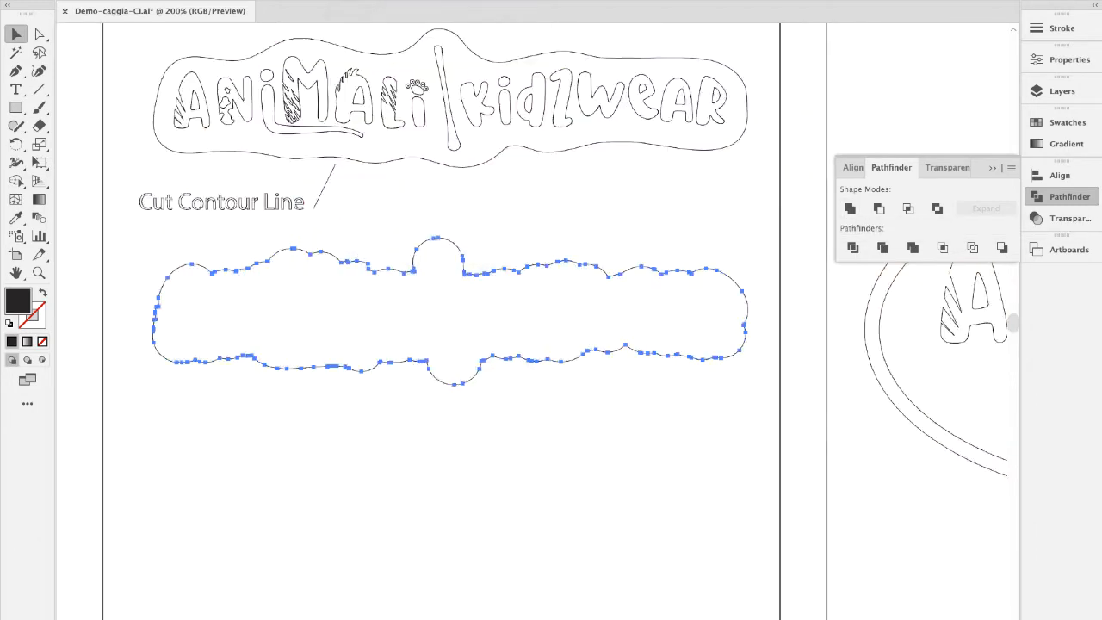
pyautogui.press('super+shift+a')
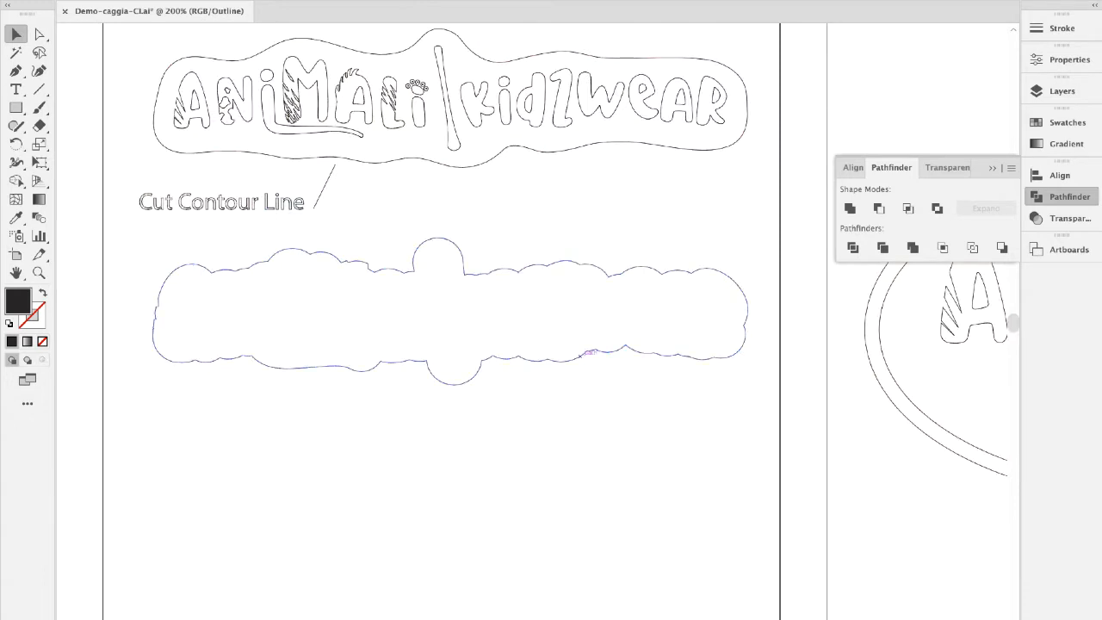
pyautogui.click(349, 0)
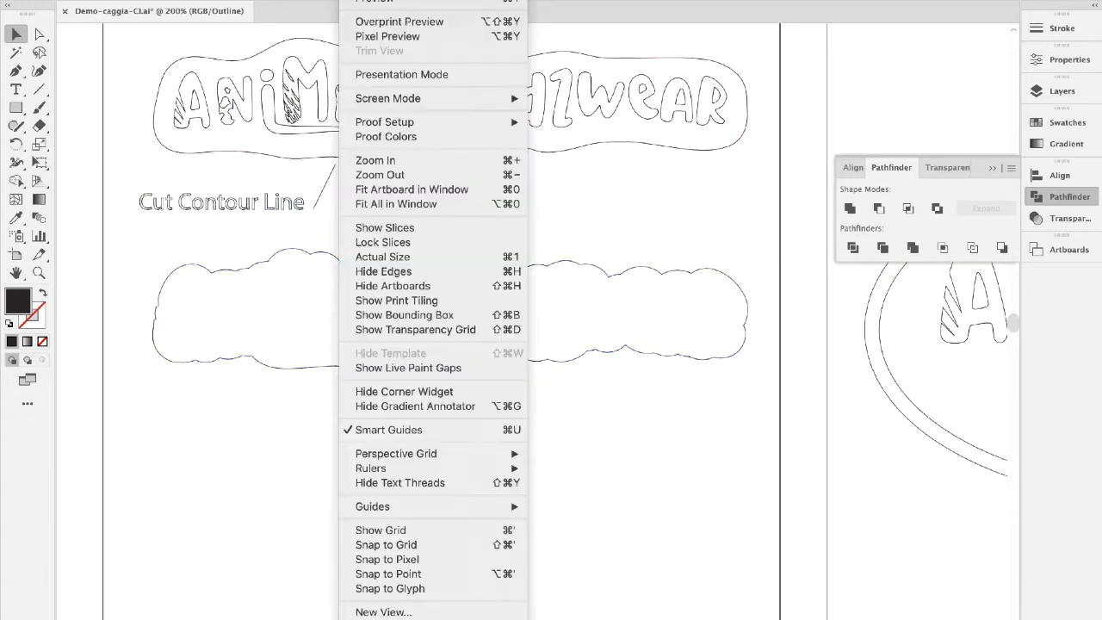
pyautogui.click(370, 2)
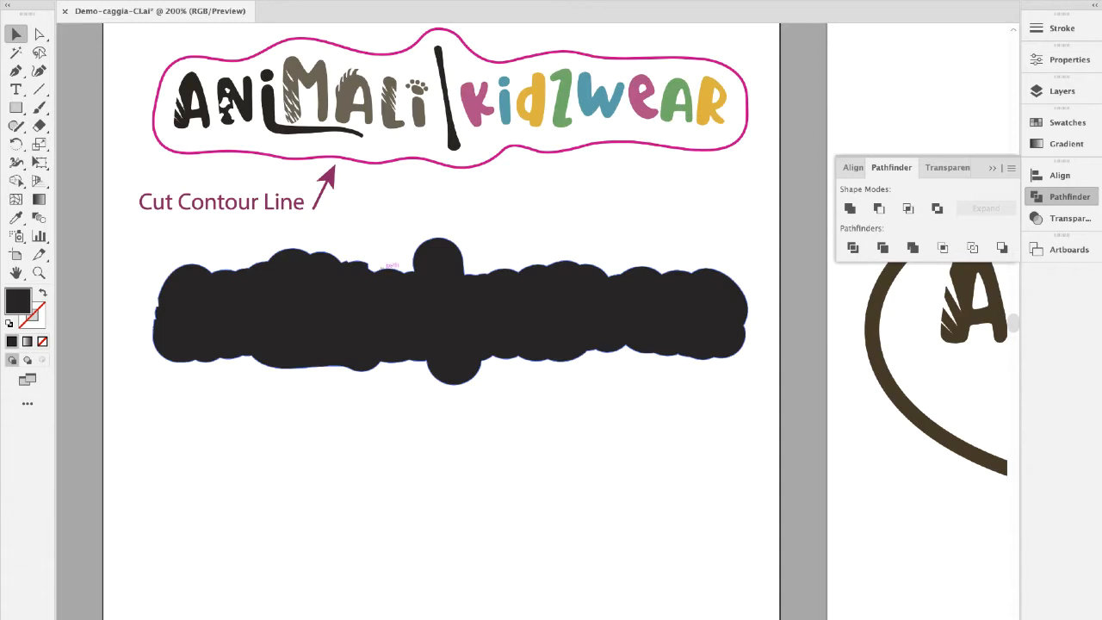
# - Give the united silhouette no fill and a Cut Contour swatch stroke, and review that swatch's options
pyautogui.click(389, 268)
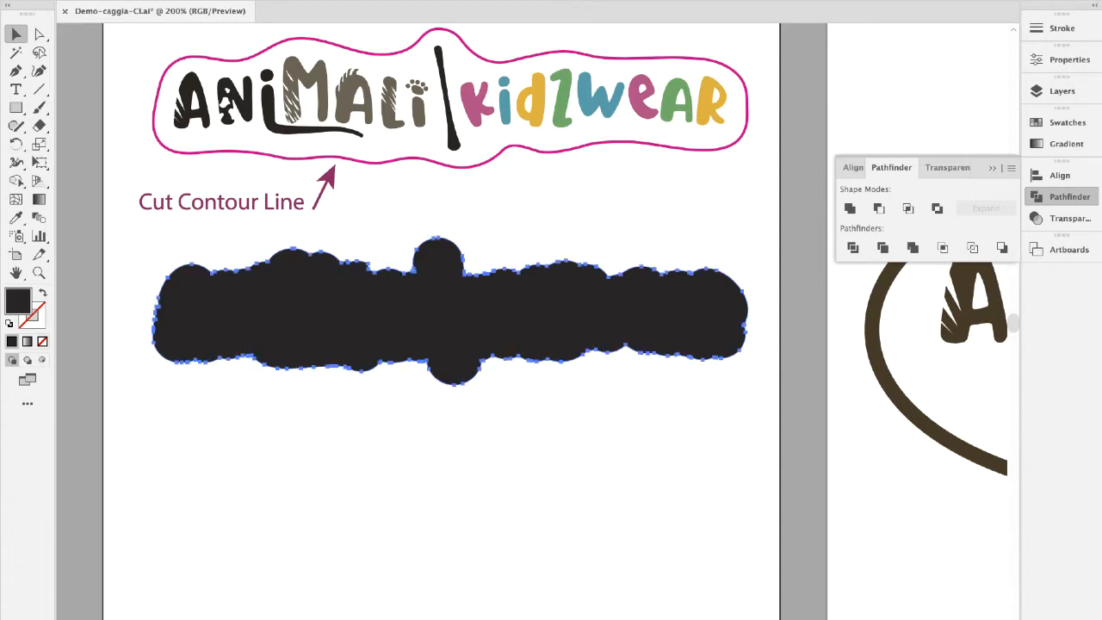
pyautogui.click(42, 342)
pyautogui.click(36, 322)
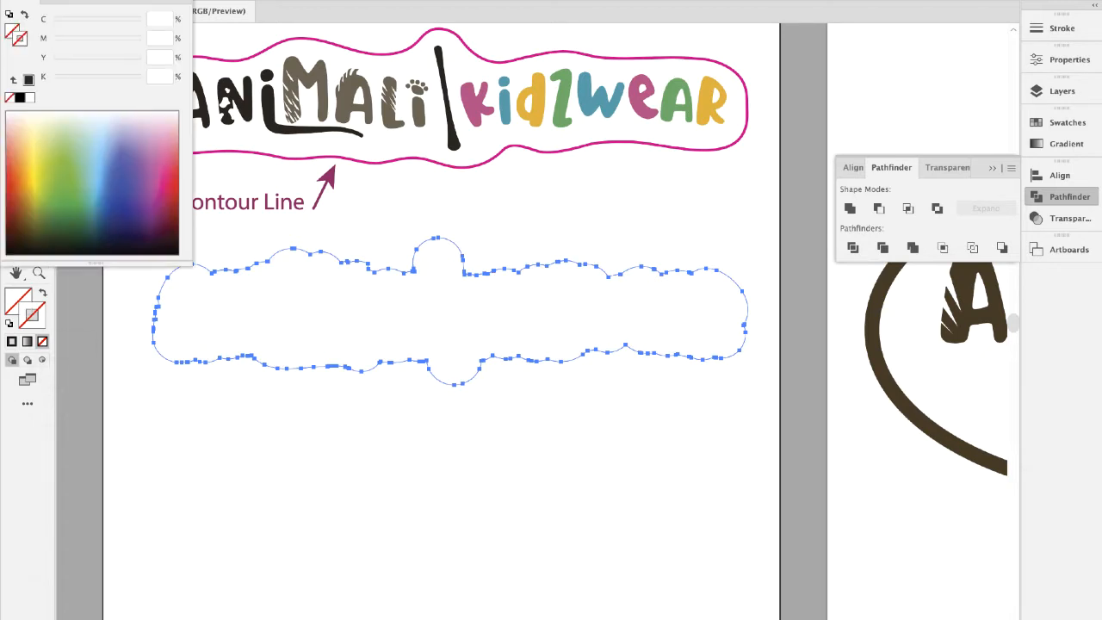
pyautogui.press('F6')
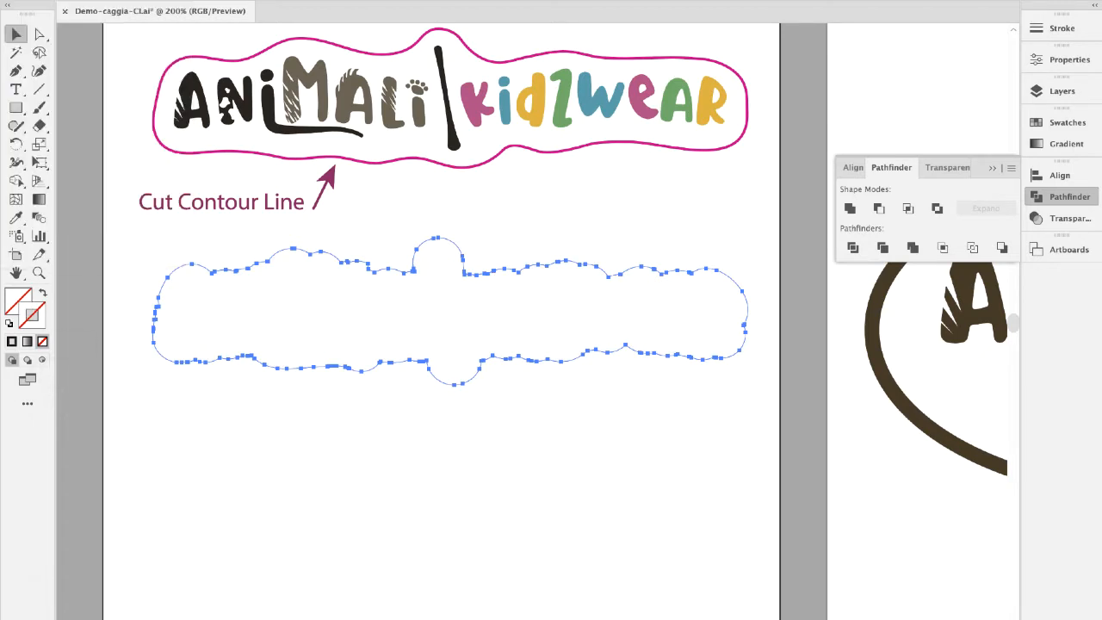
pyautogui.click(1066, 122)
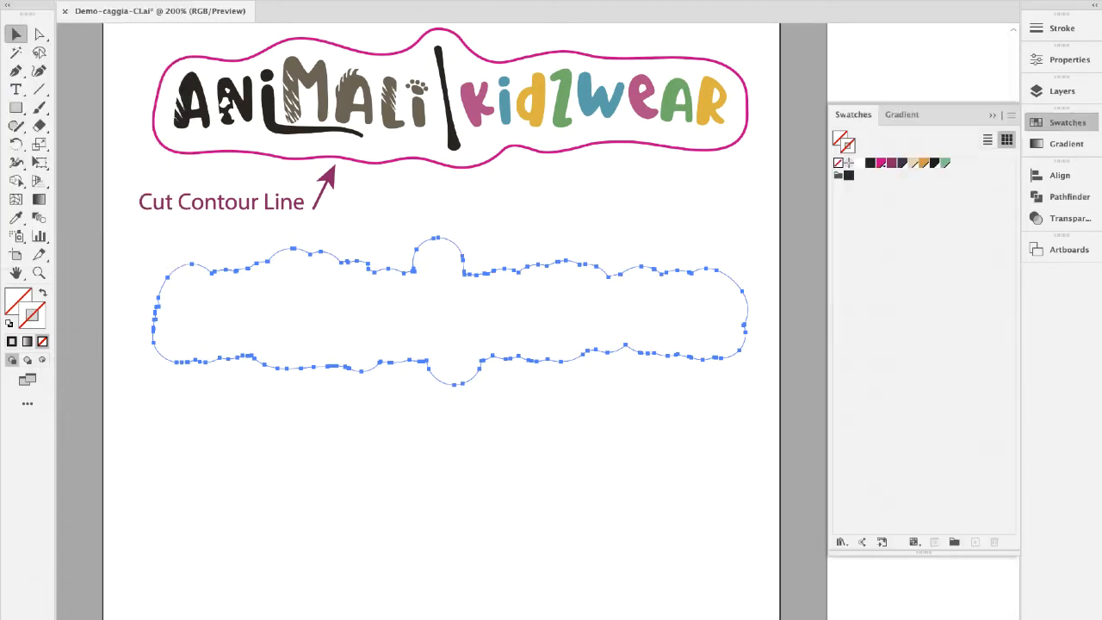
pyautogui.click(880, 163)
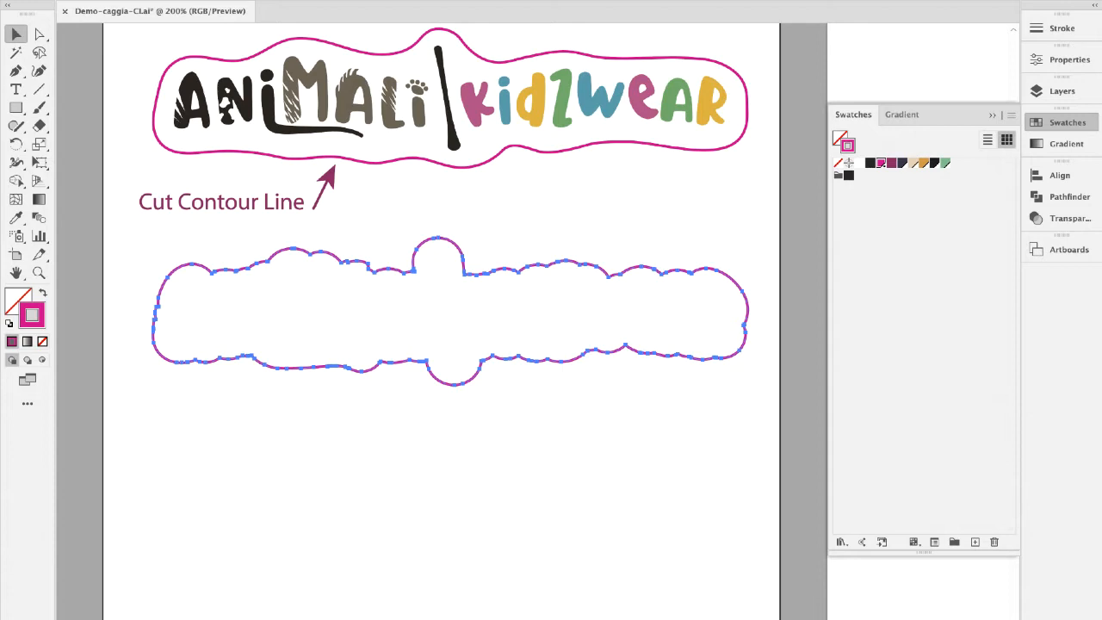
pyautogui.doubleClick(880, 163)
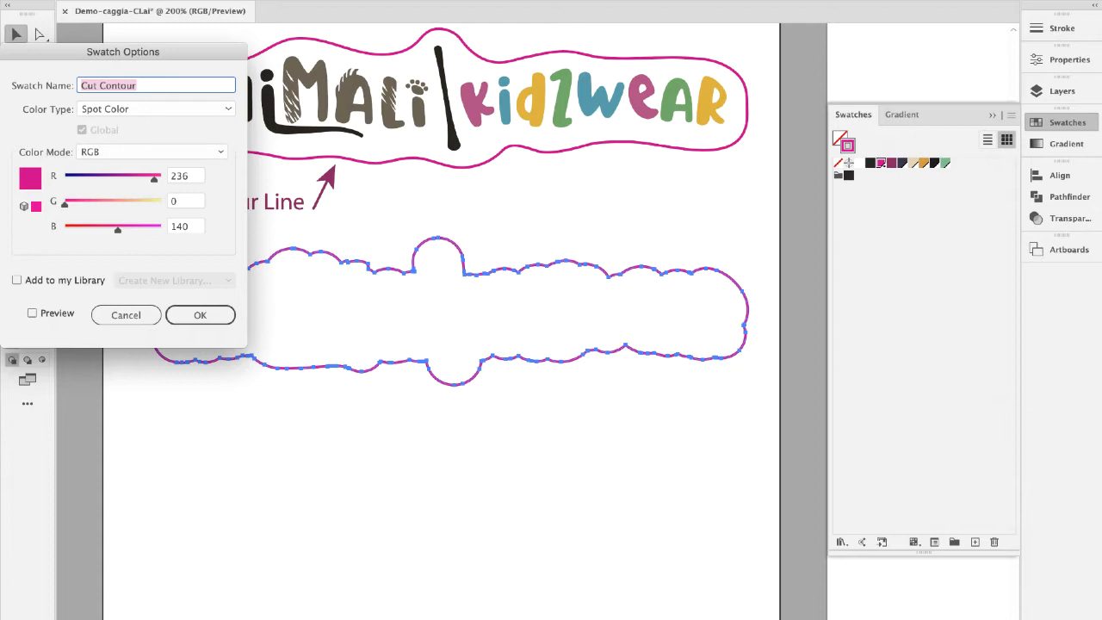
pyautogui.click(200, 315)
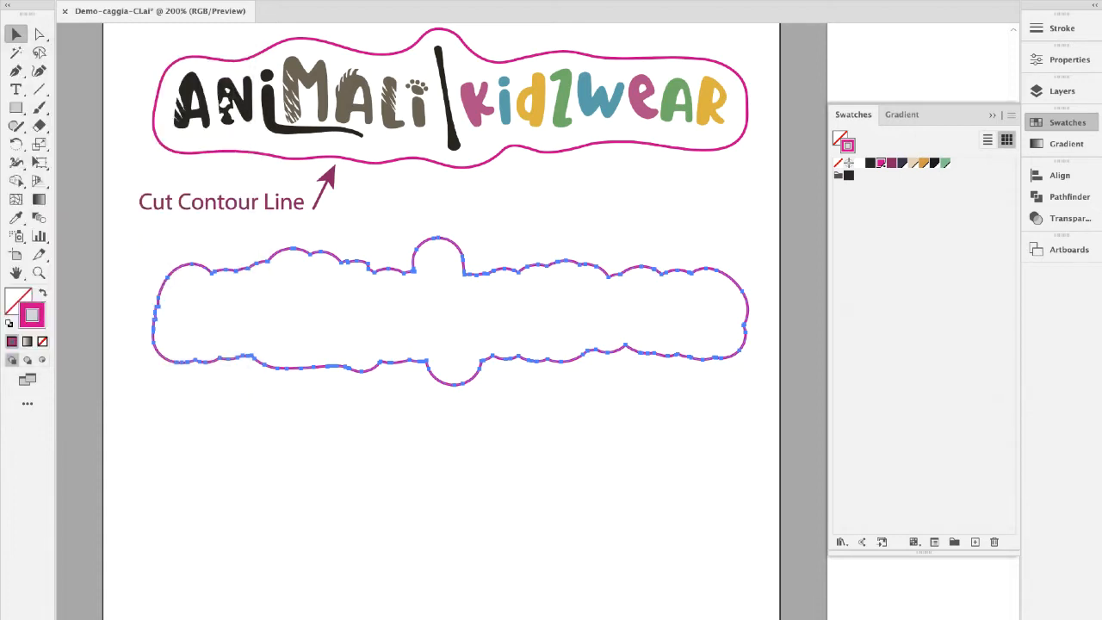
# - Duplicate the coloured logo straight down so the copy sits inside the new contour outline
pyautogui.press('super+shift+a')
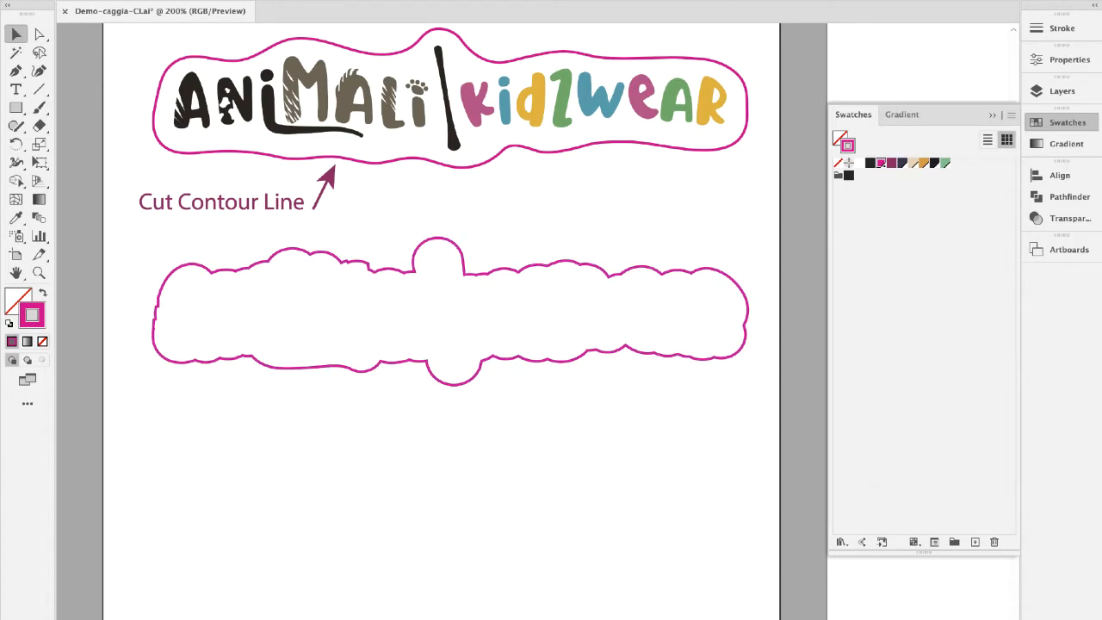
pyautogui.click(420, 109)
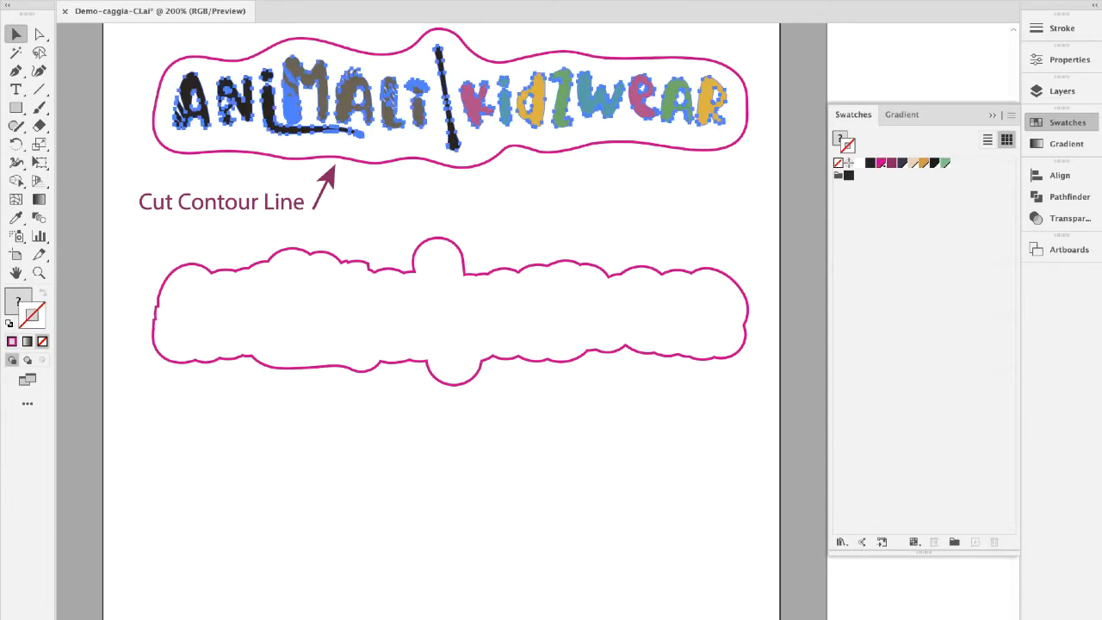
pyautogui.moveTo(449, 101); pyautogui.dragTo(449, 316)
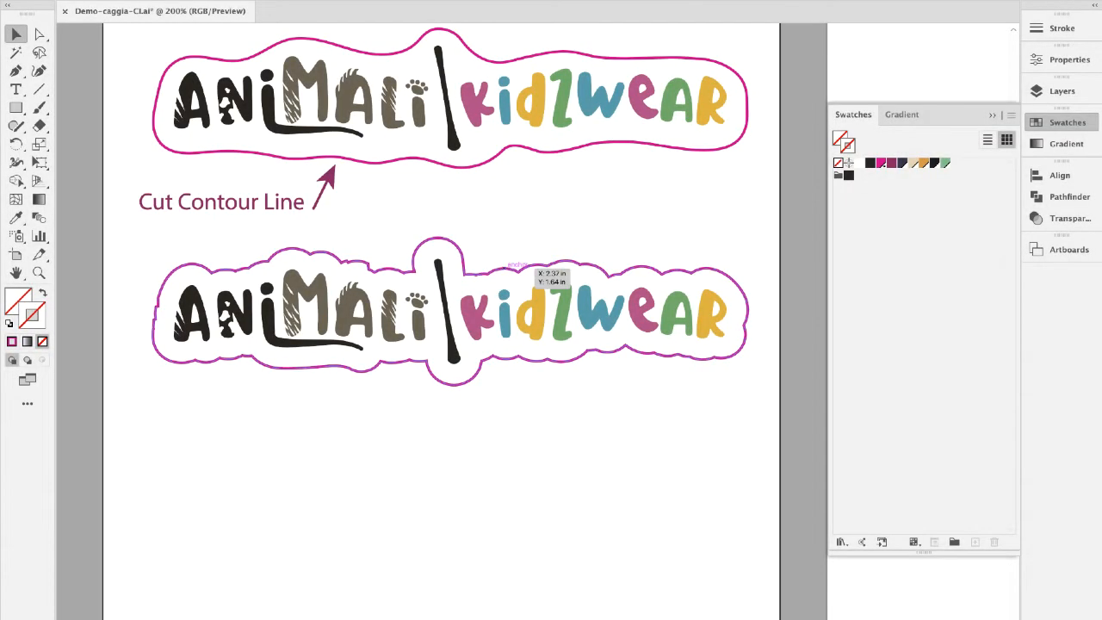
# - Select the contour outline around the lower logo and open the detailed Simplify options for its path
pyautogui.click(531, 268)
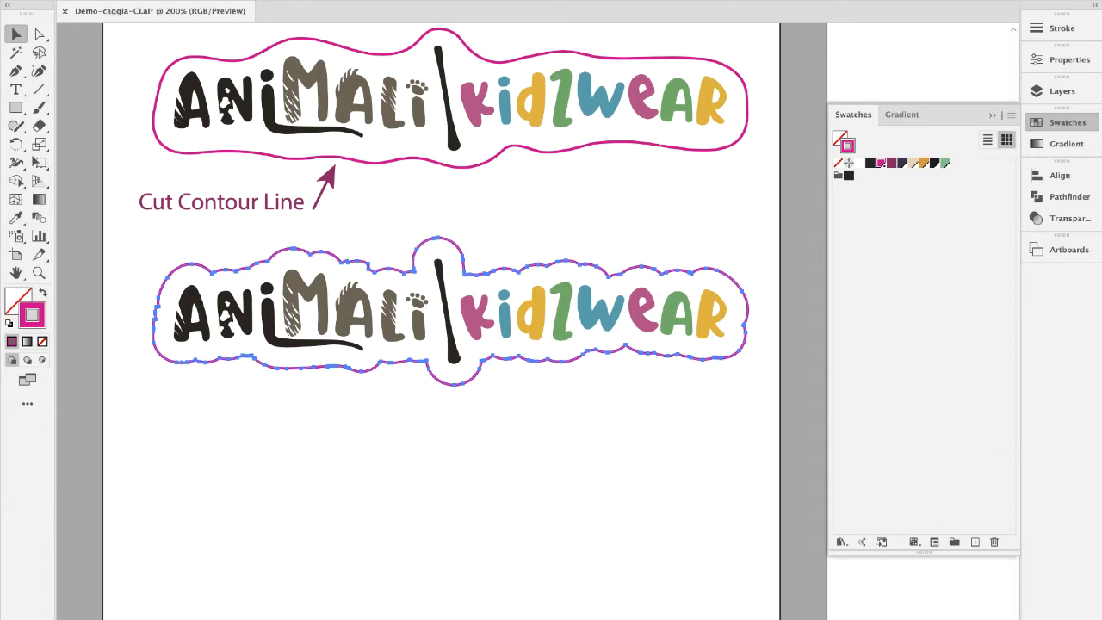
pyautogui.click(186, 1)
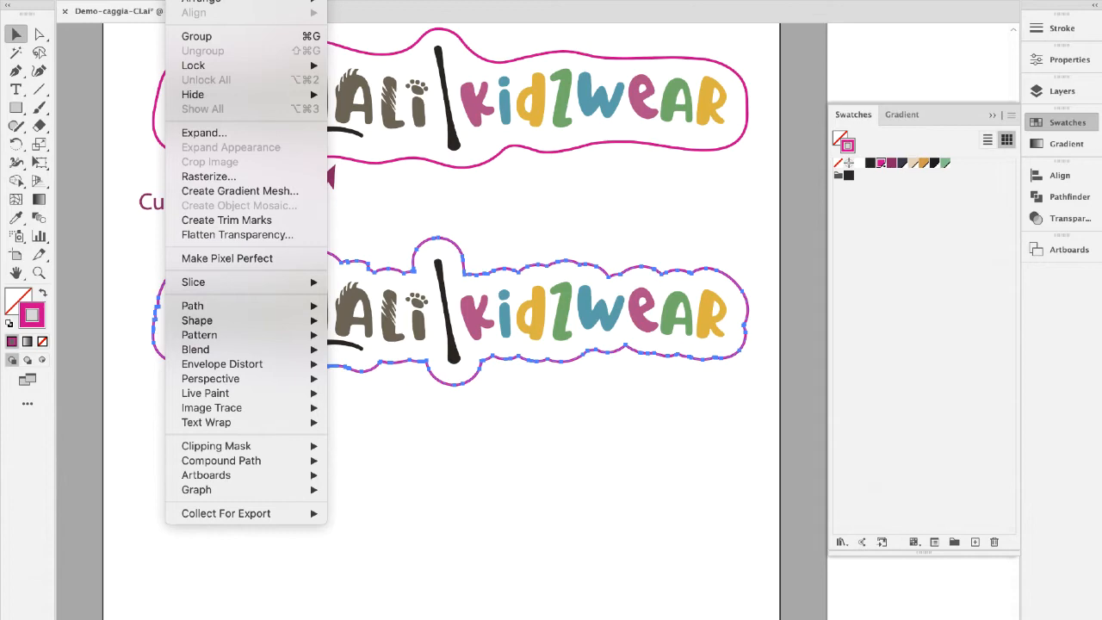
pyautogui.click(186, 0)
pyautogui.click(186, 1)
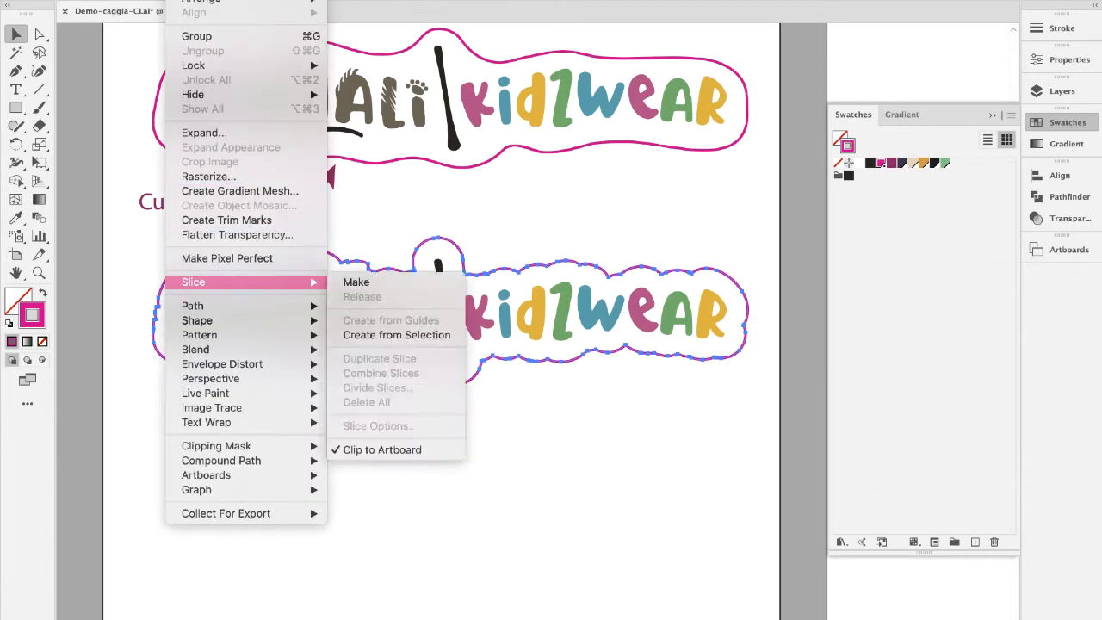
pyautogui.moveTo(206, 306)
pyautogui.click(366, 397)
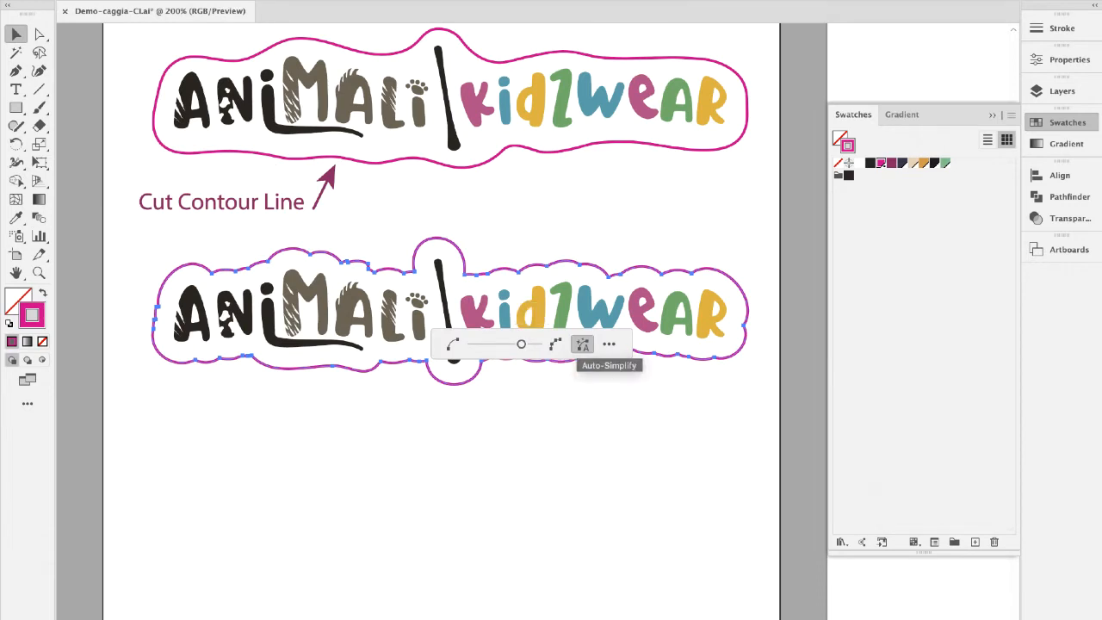
pyautogui.click(609, 344)
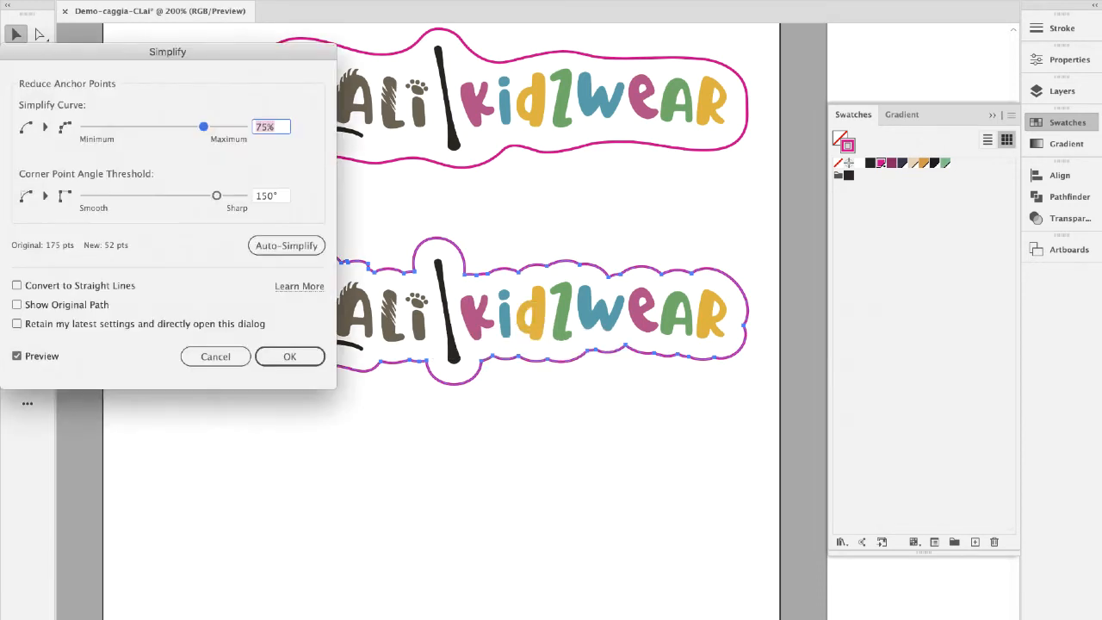
pyautogui.moveTo(167, 51); pyautogui.dragTo(898, 61)
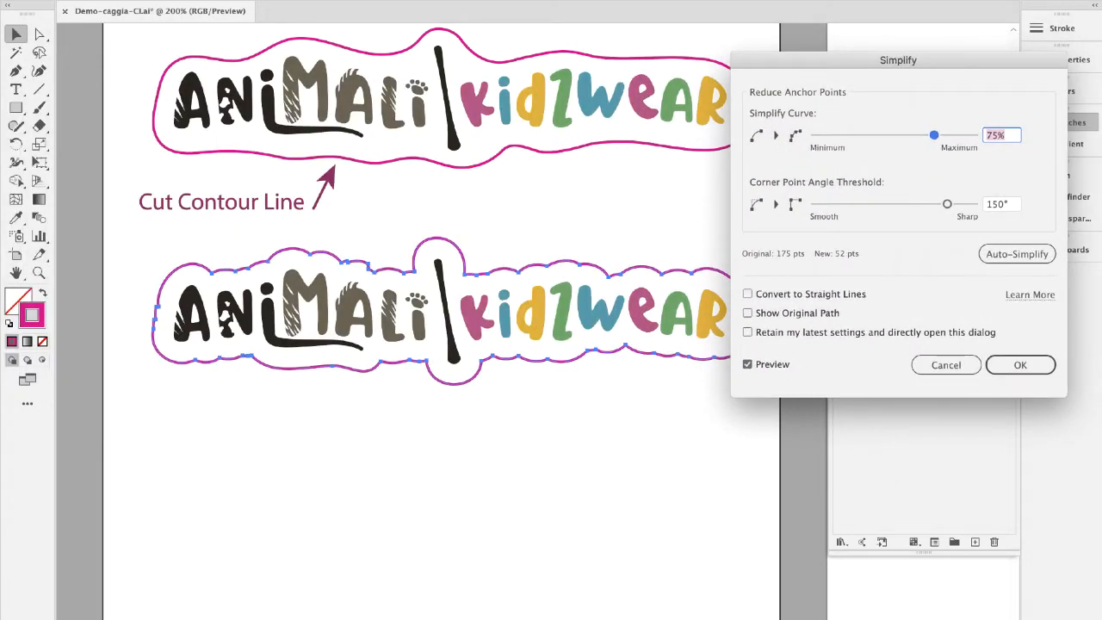
pyautogui.moveTo(898, 61); pyautogui.dragTo(925, 55)
# - Simplify the contour with a 16% curve setting and a 0° corner point angle threshold, comparing it with the original path before applying
pyautogui.moveTo(961, 129); pyautogui.dragTo(867, 129)
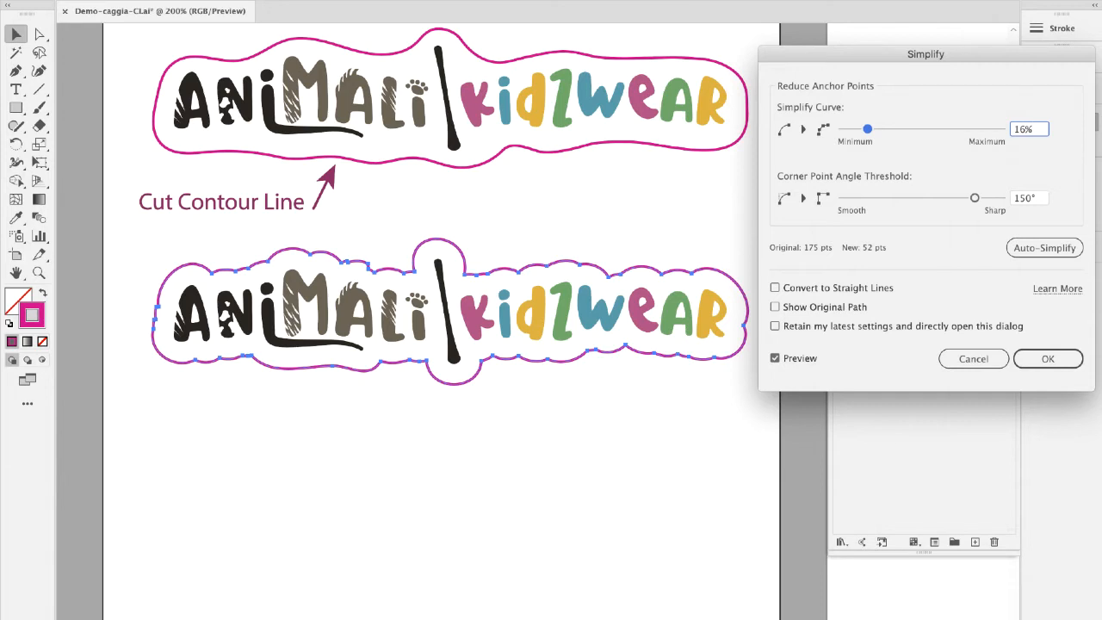
pyautogui.moveTo(975, 198); pyautogui.dragTo(856, 198)
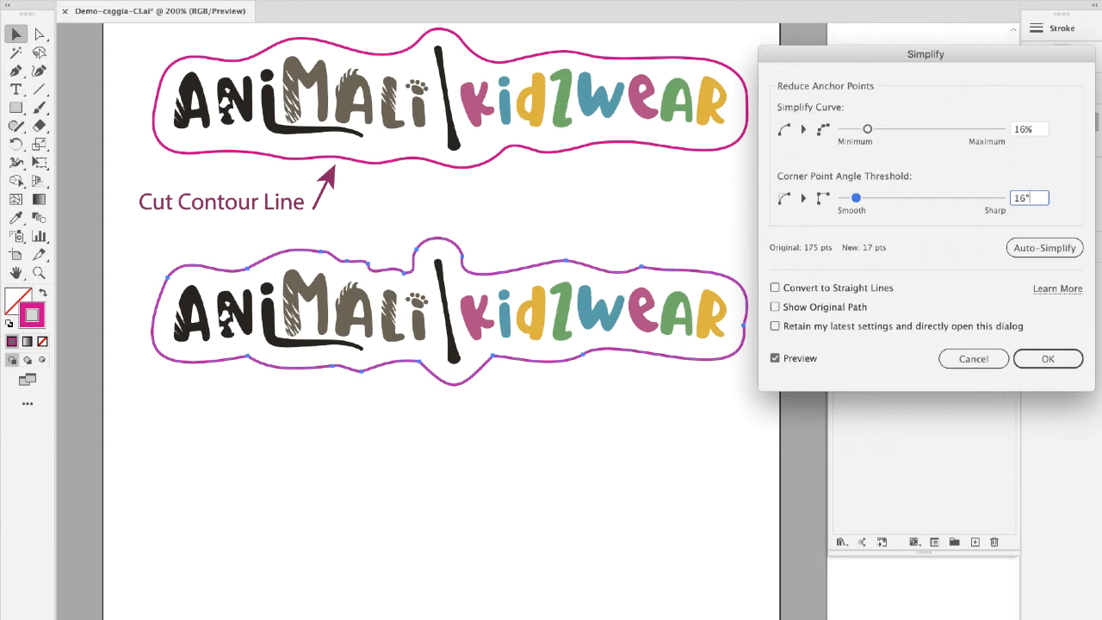
pyautogui.moveTo(856, 198); pyautogui.dragTo(843, 198)
pyautogui.click(775, 308)
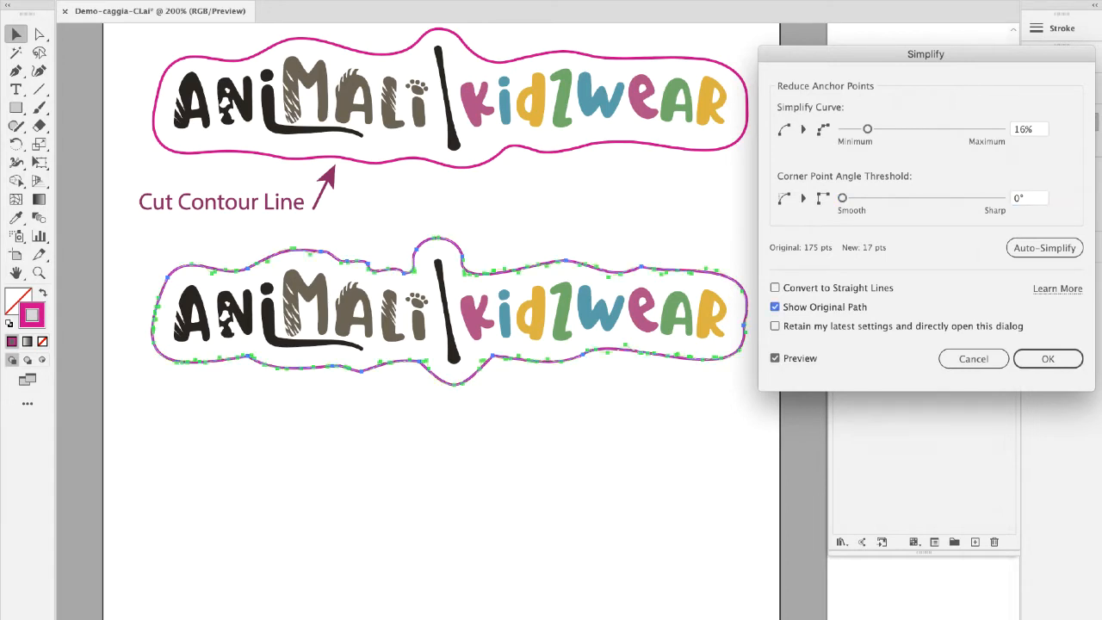
pyautogui.click(775, 308)
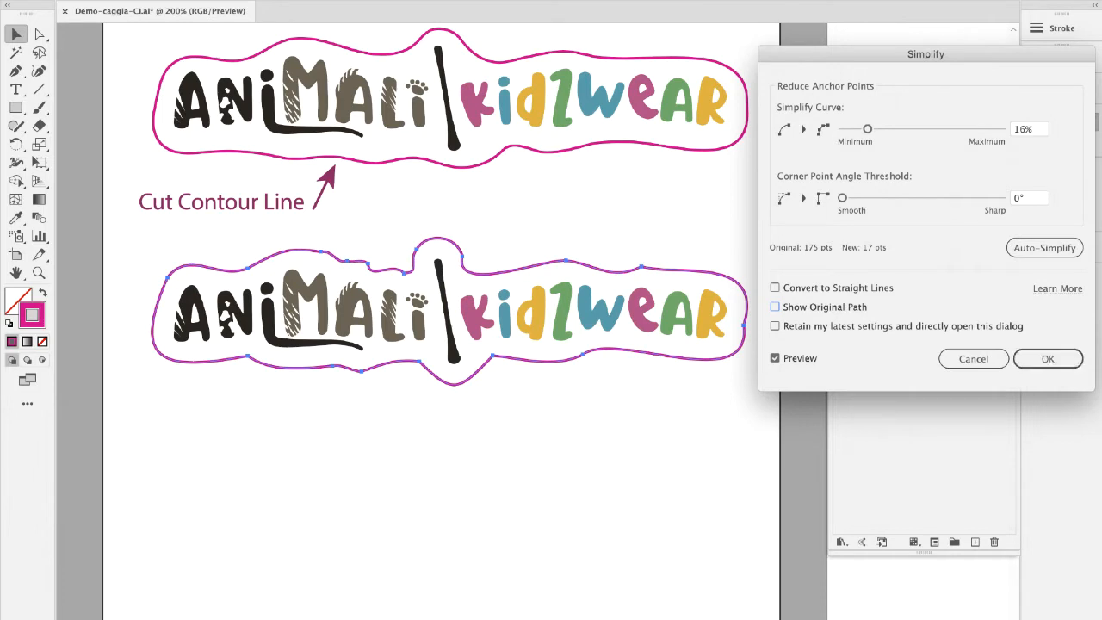
pyautogui.click(1048, 358)
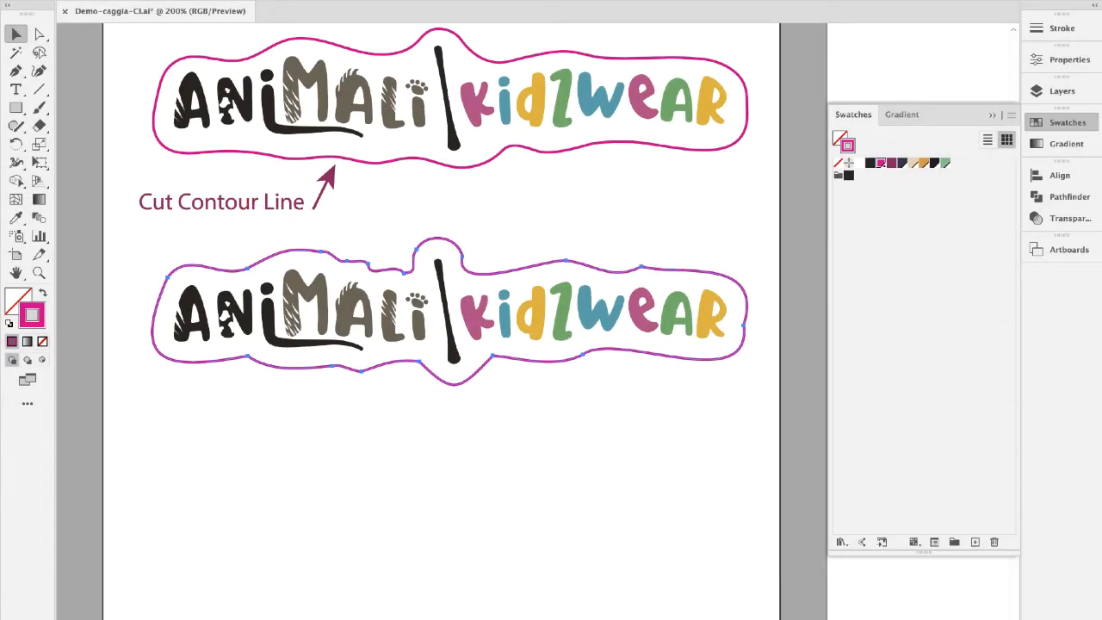
# - Adjust an anchor's handle in the contour's notch above the ALI letters, and reshape the curve beneath the tall slash with Direct Selection
pyautogui.press('a')
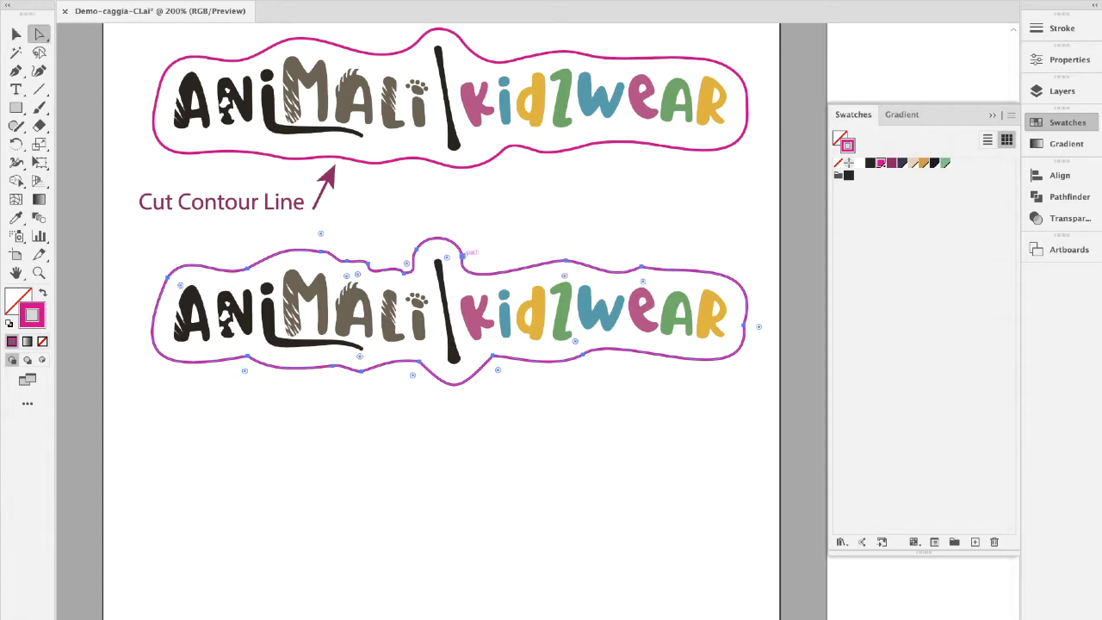
pyautogui.click(363, 261)
pyautogui.moveTo(369, 281); pyautogui.dragTo(372, 278)
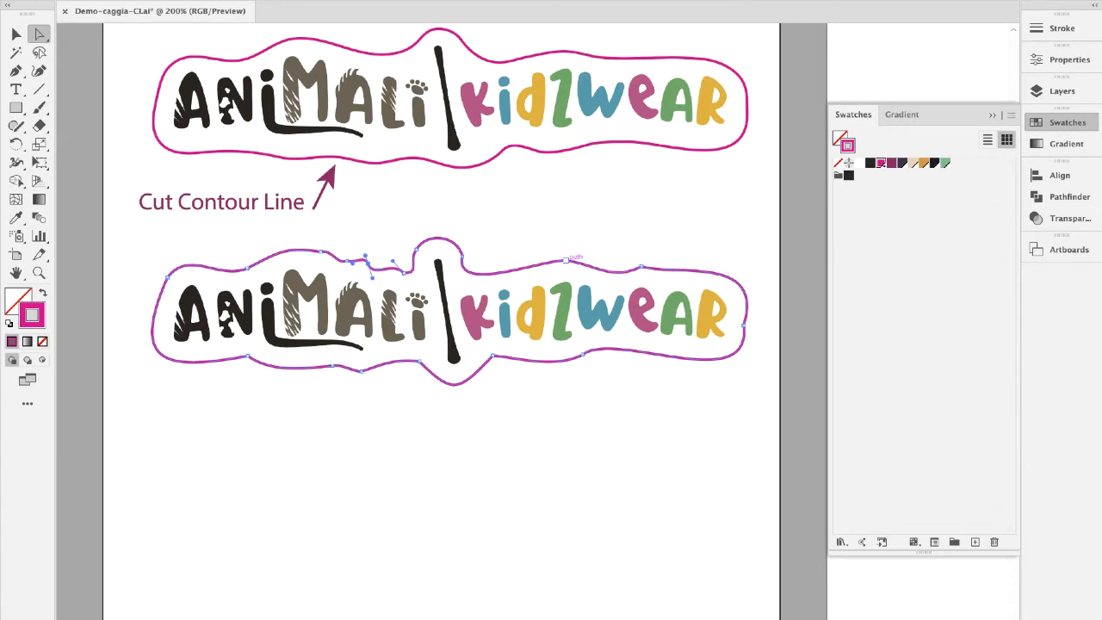
pyautogui.click(457, 380)
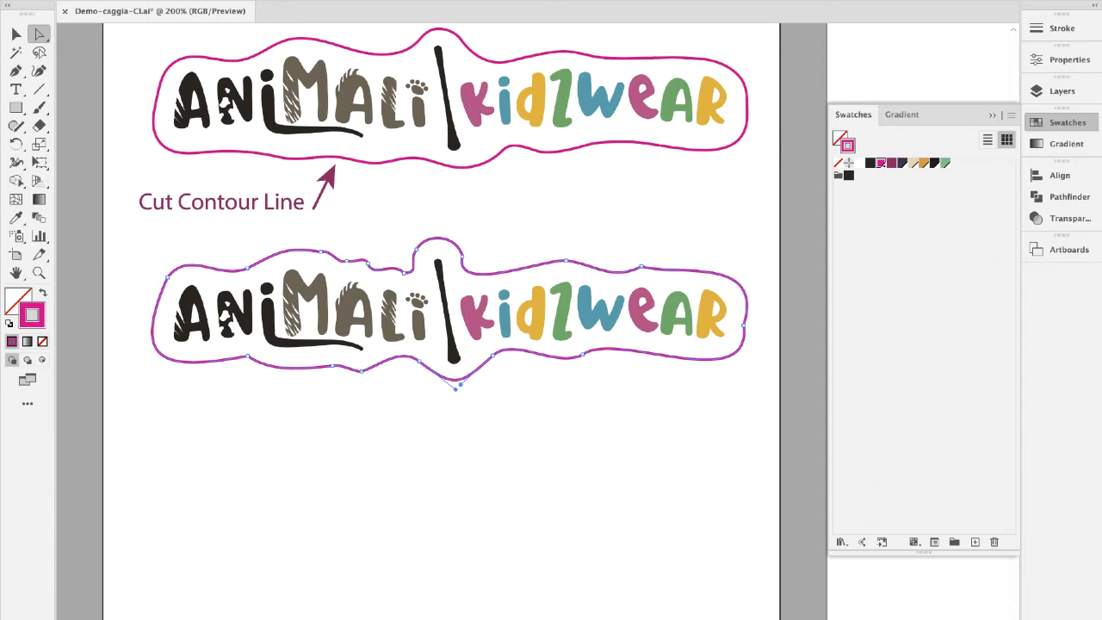
# - Redraw the bumpy upper stretch of the contour from the M to the tall slash as a smooth curve with the Pencil tool
pyautogui.press('b')
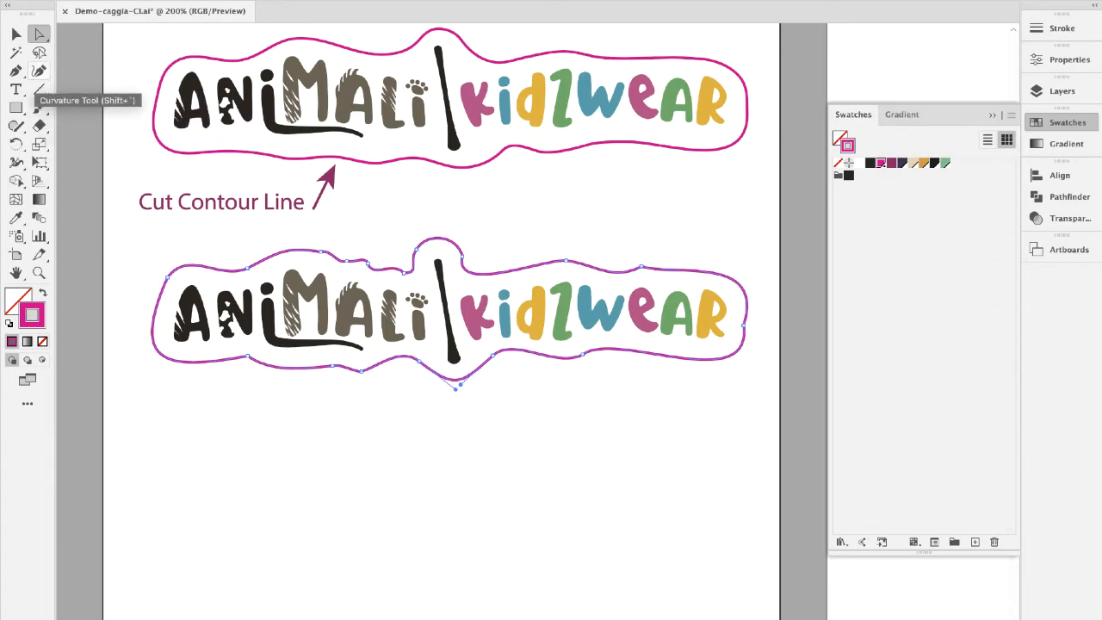
pyautogui.click(16, 126)
pyautogui.click(15, 126)
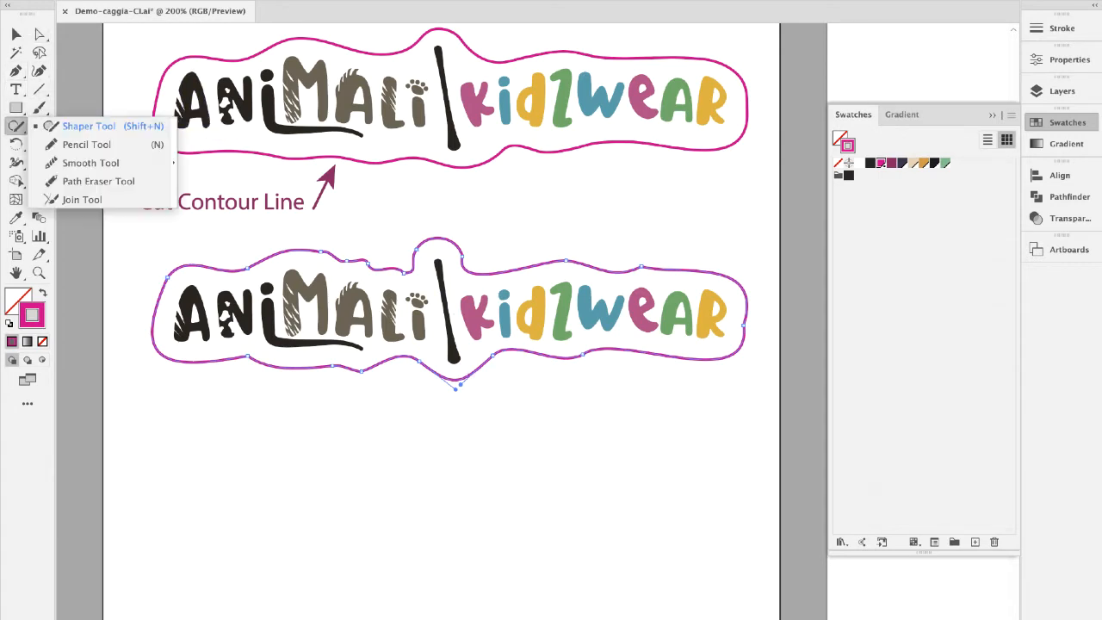
pyautogui.click(86, 145)
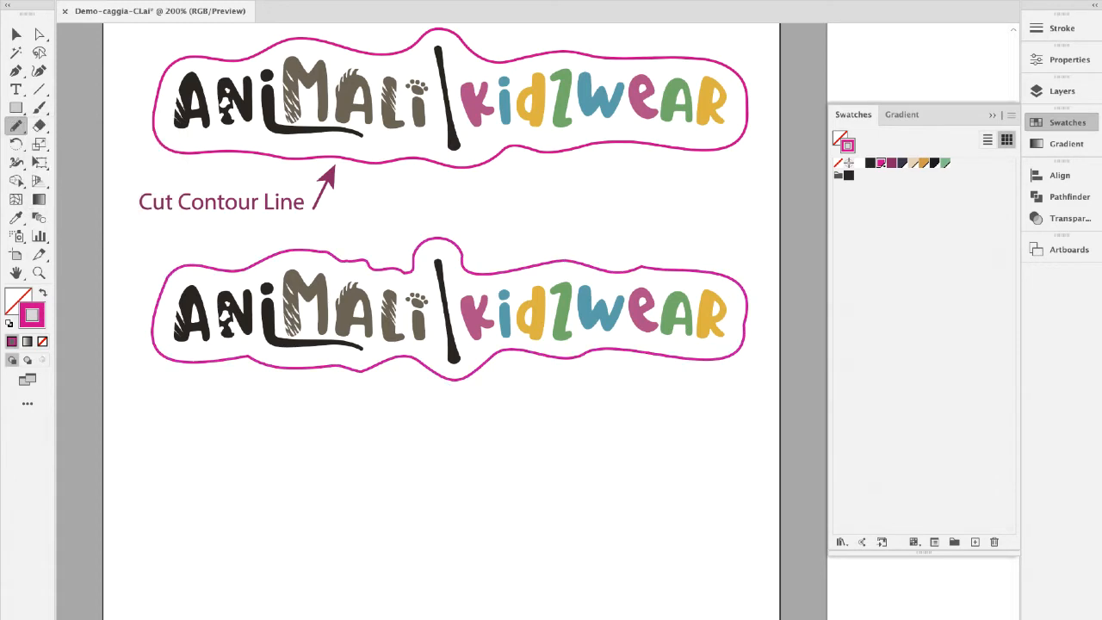
pyautogui.press('v')
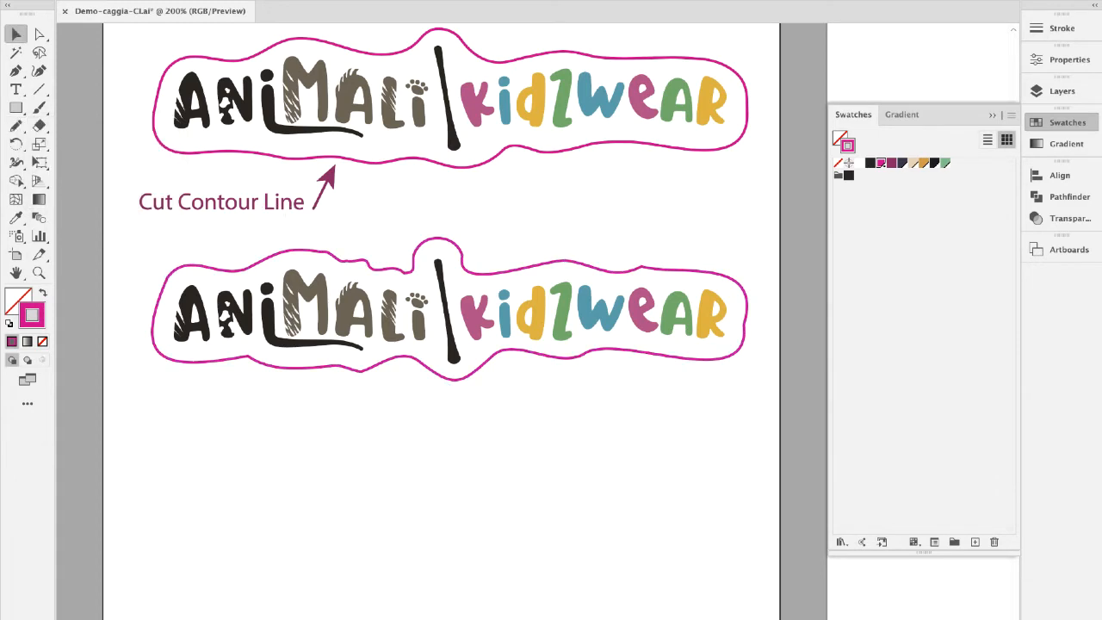
pyautogui.click(297, 251)
pyautogui.click(15, 126)
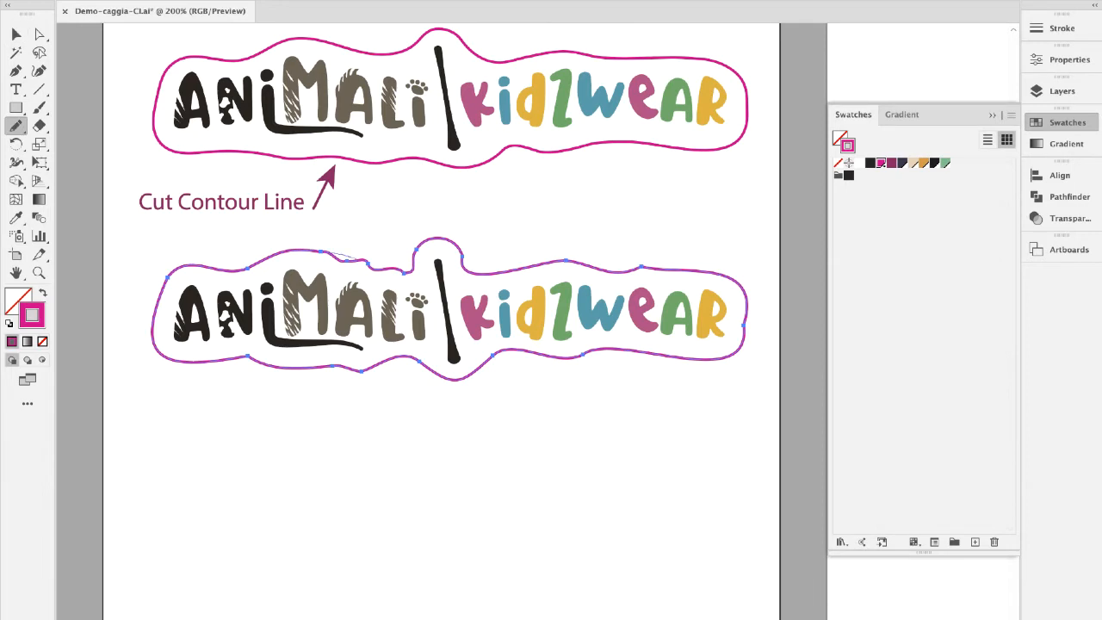
pyautogui.moveTo(386, 272); pyautogui.dragTo(415, 259)
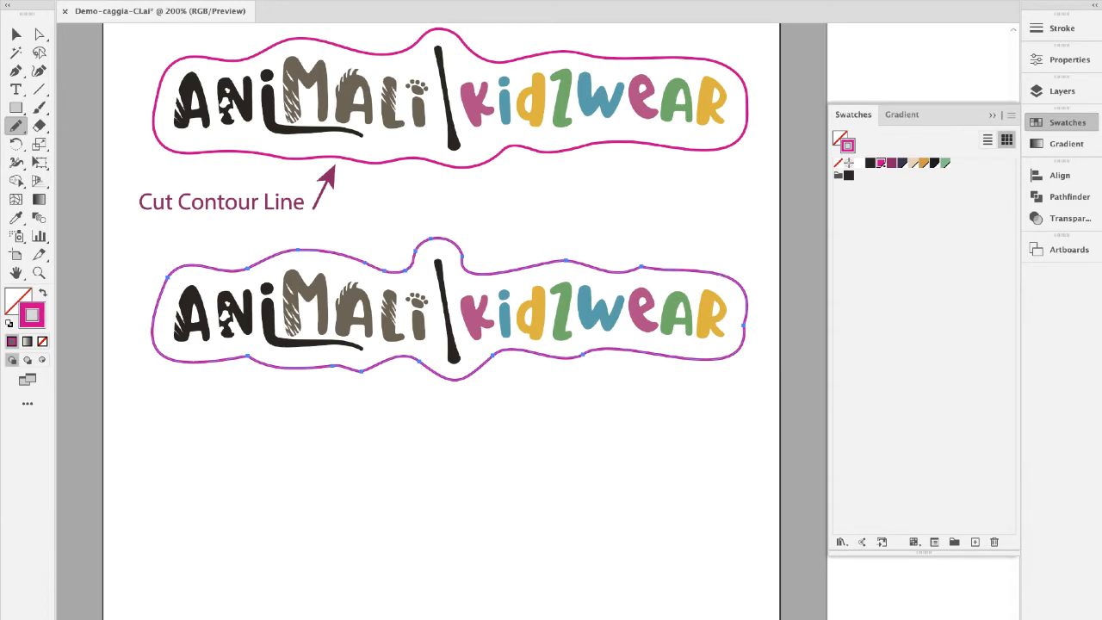
# - Smooth the contour above KIDZWEAR, around its R end and along the lower edge beneath the logo with Pencil strokes
pyautogui.moveTo(465, 256); pyautogui.dragTo(494, 272)
pyautogui.moveTo(680, 270)
pyautogui.mouseDown()
pyautogui.moveTo(703, 272)
pyautogui.moveTo(672, 357)
pyautogui.mouseUp()
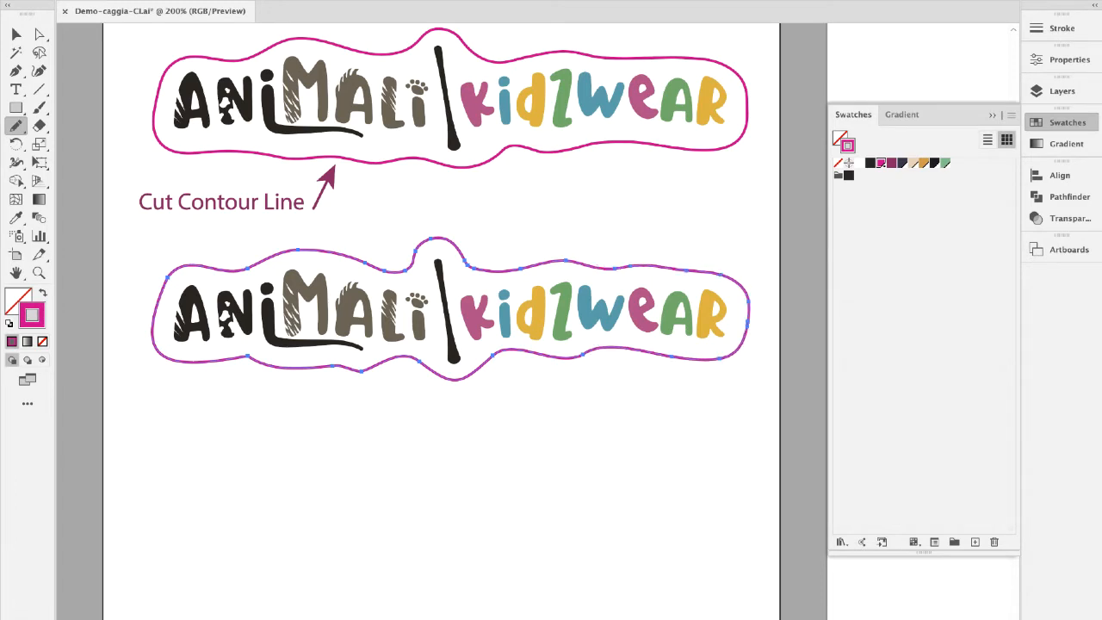
pyautogui.moveTo(444, 376); pyautogui.dragTo(513, 355)
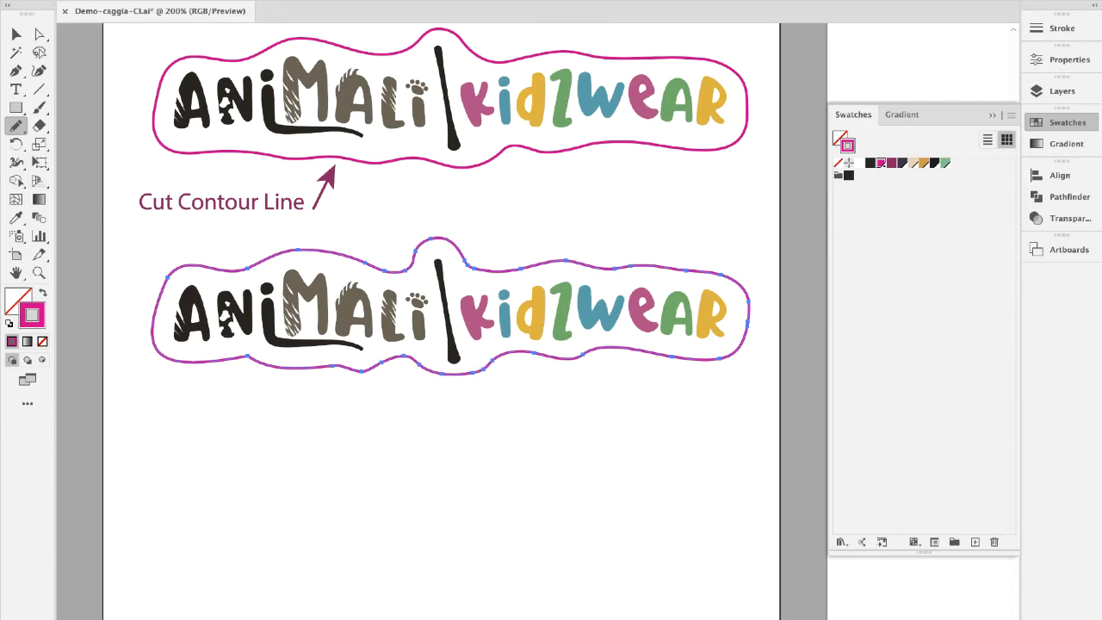
pyautogui.moveTo(467, 372); pyautogui.dragTo(517, 353)
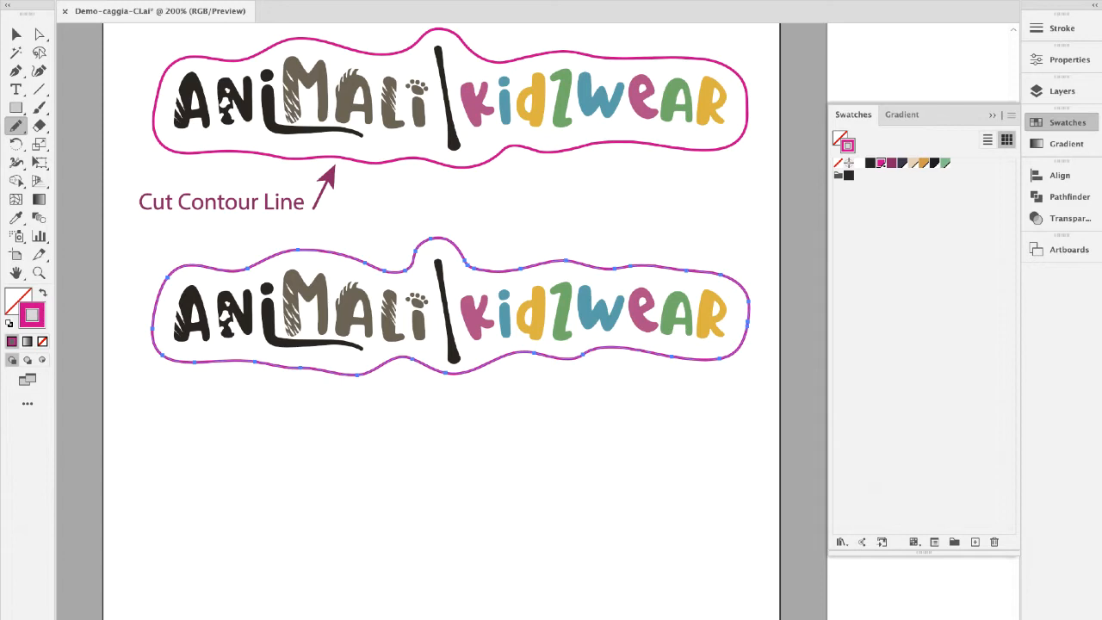
pyautogui.moveTo(403, 362); pyautogui.dragTo(418, 364)
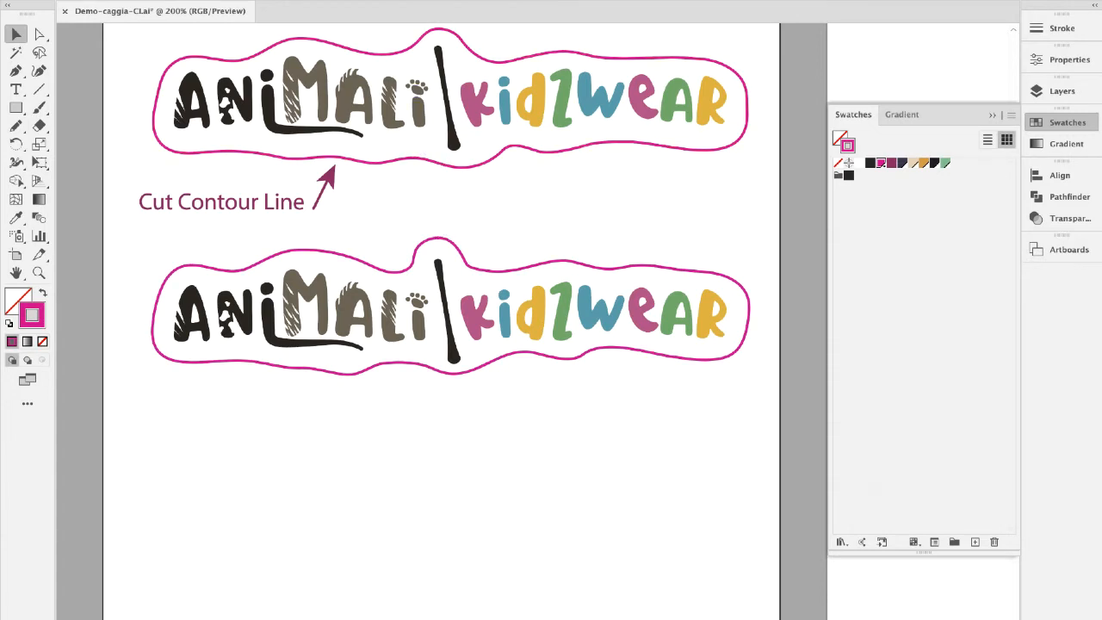
# - Redraw both sides of the contour's bump above the tall slash into gentler slopes with the Pencil tool, and deselect the path
pyautogui.click(467, 264)
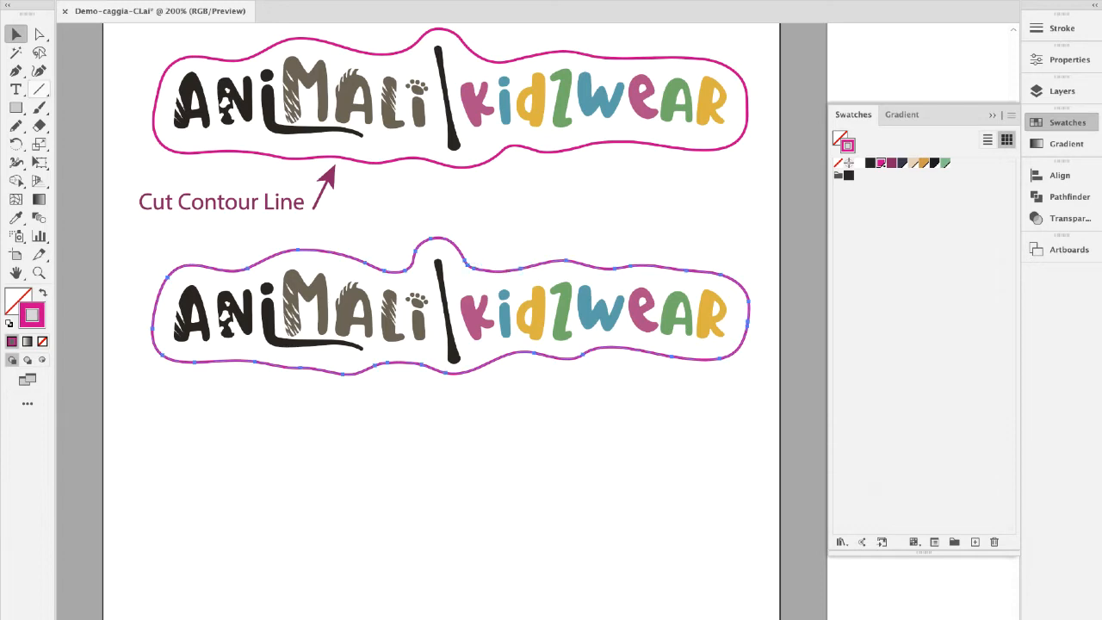
pyautogui.click(15, 126)
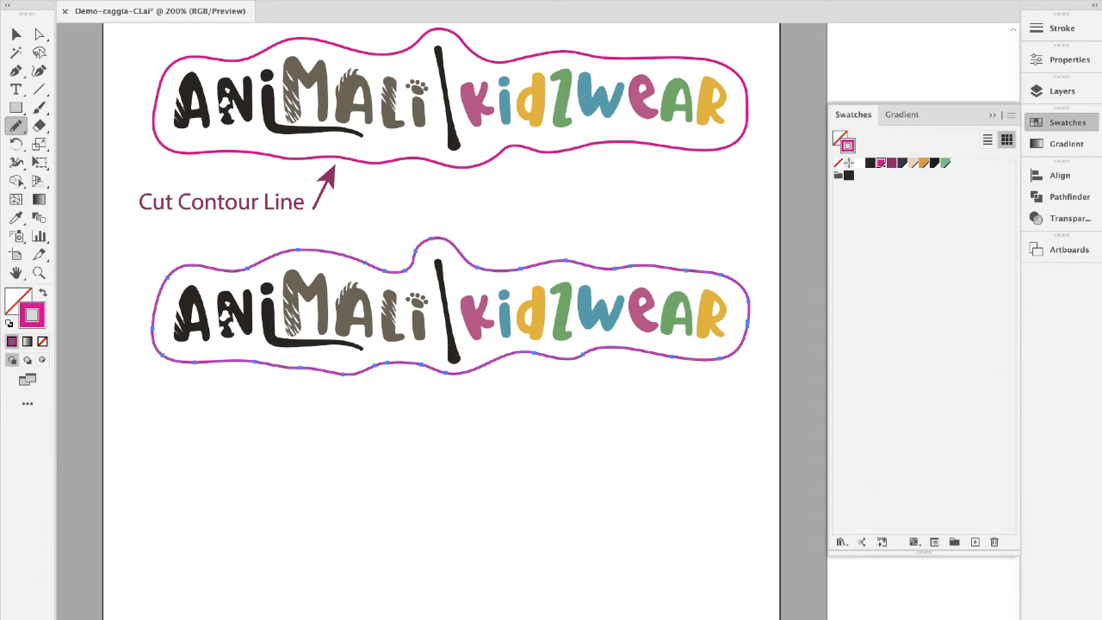
pyautogui.moveTo(416, 252); pyautogui.dragTo(429, 239)
pyautogui.click(16, 34)
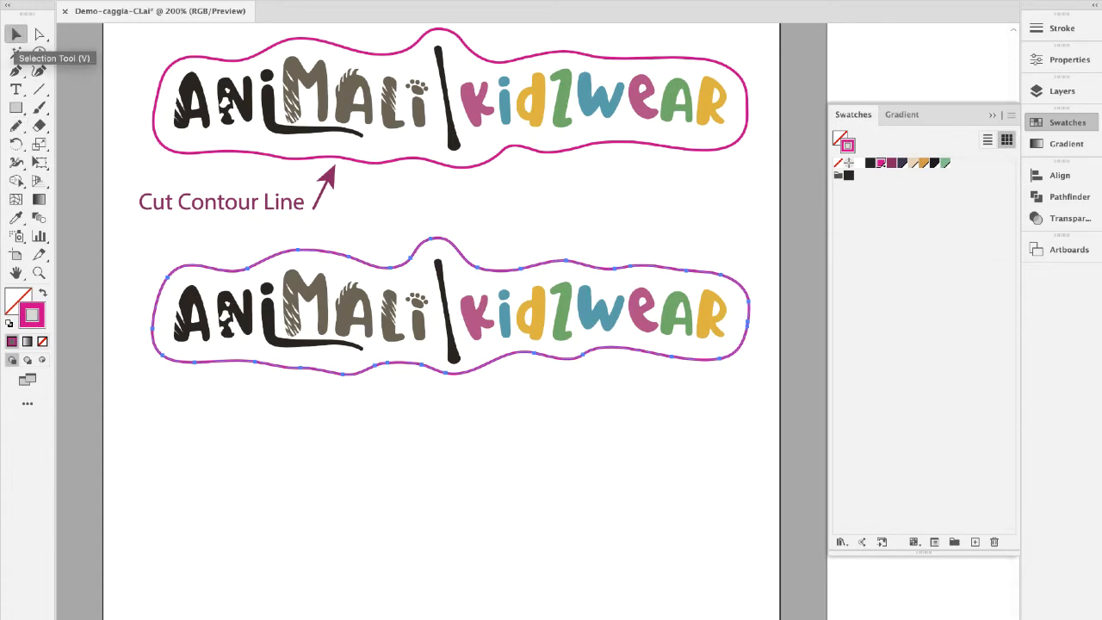
pyautogui.press('super+shift+a')
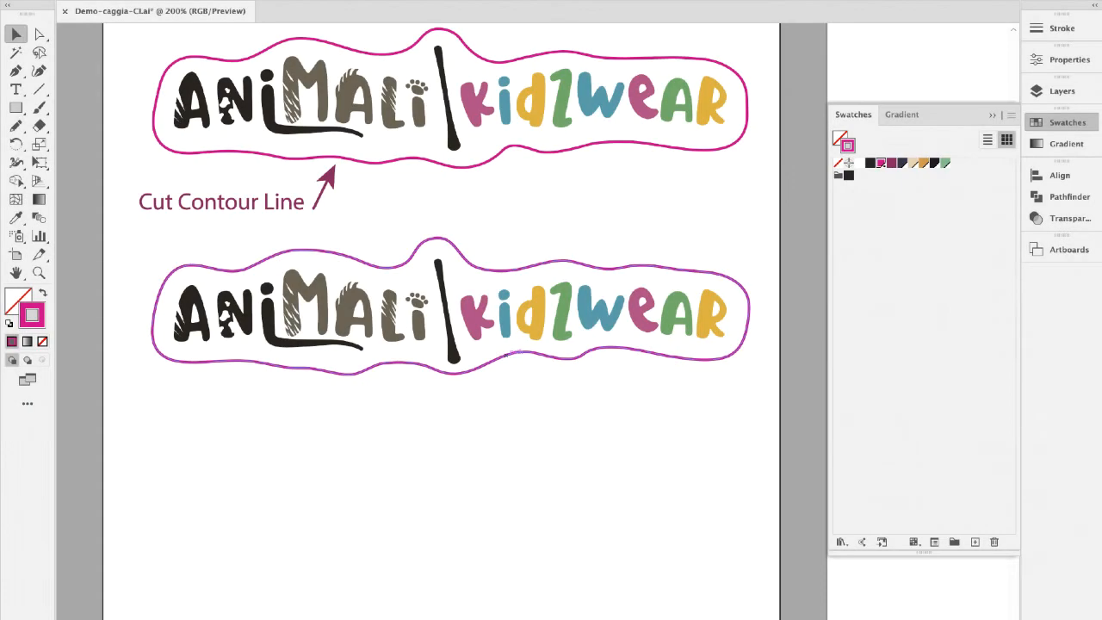
# - Check what the Cut Contours layer holds by toggling its visibility, and move the lower logo's contour from Layer 1 to it
pyautogui.click(516, 352)
pyautogui.click(1062, 90)
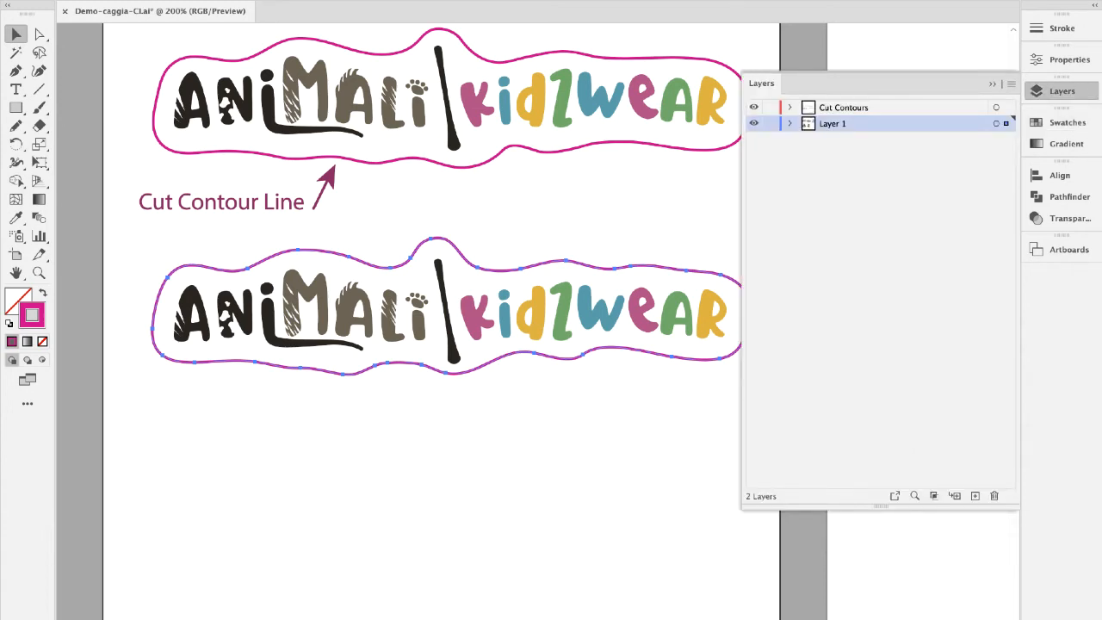
pyautogui.click(753, 107)
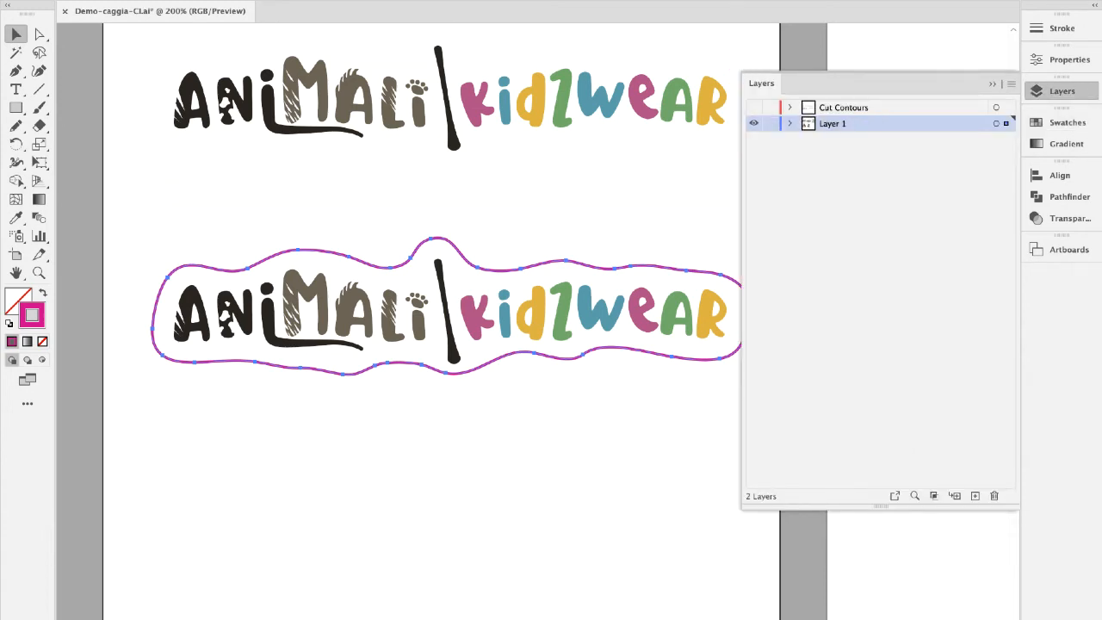
pyautogui.click(754, 107)
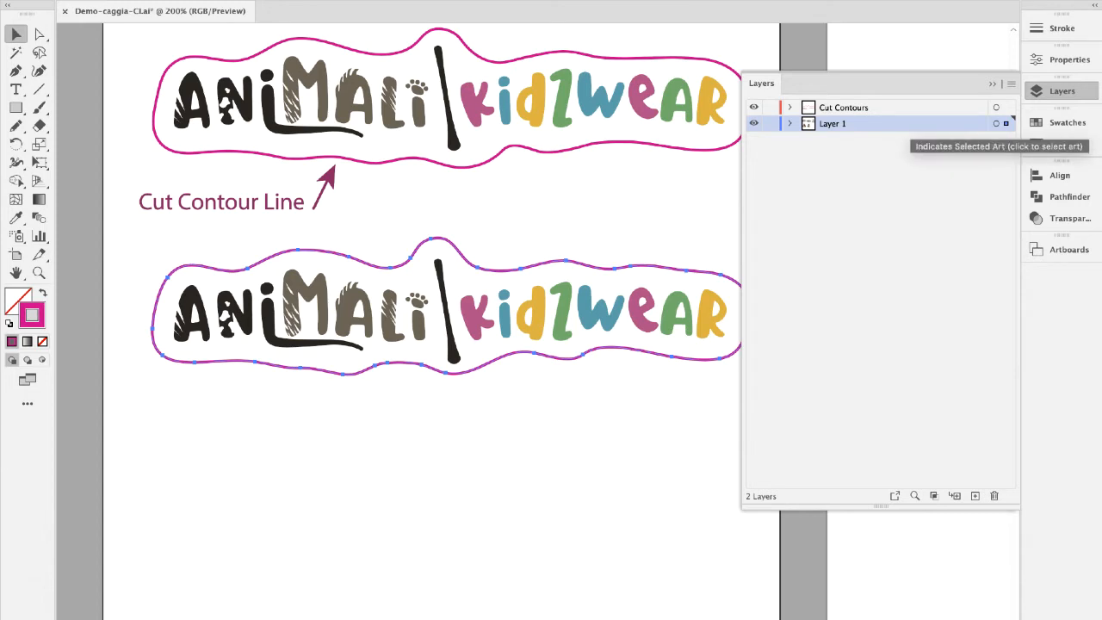
pyautogui.moveTo(1006, 124); pyautogui.dragTo(1005, 107)
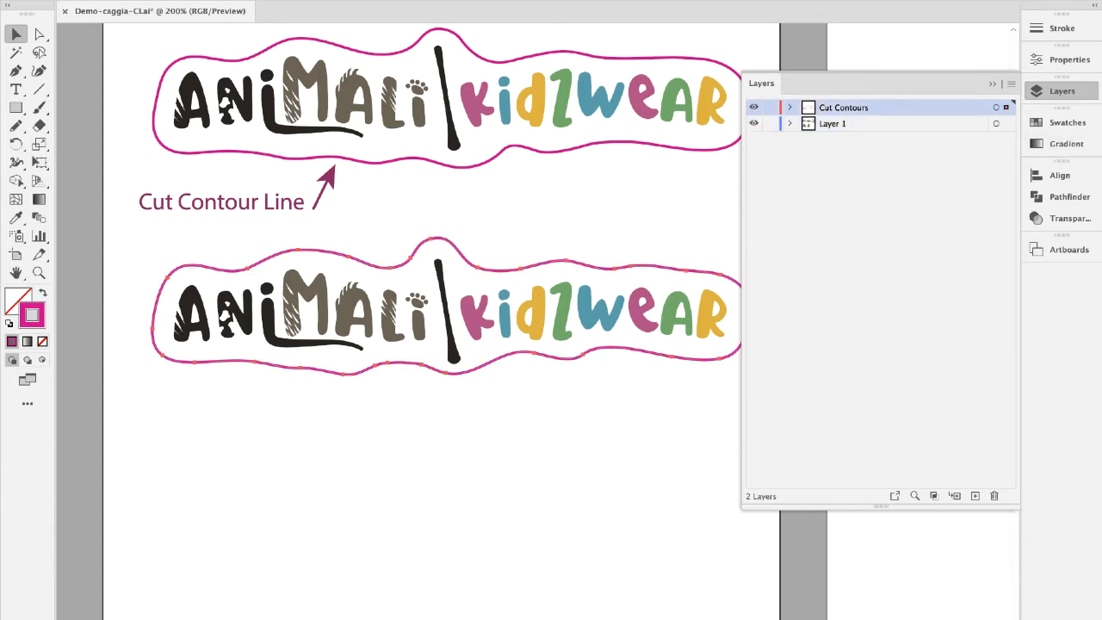
# - Hide and show the Cut Contours layer to check that it holds both contour outlines, leave it visible and close the layer list
pyautogui.click(753, 107)
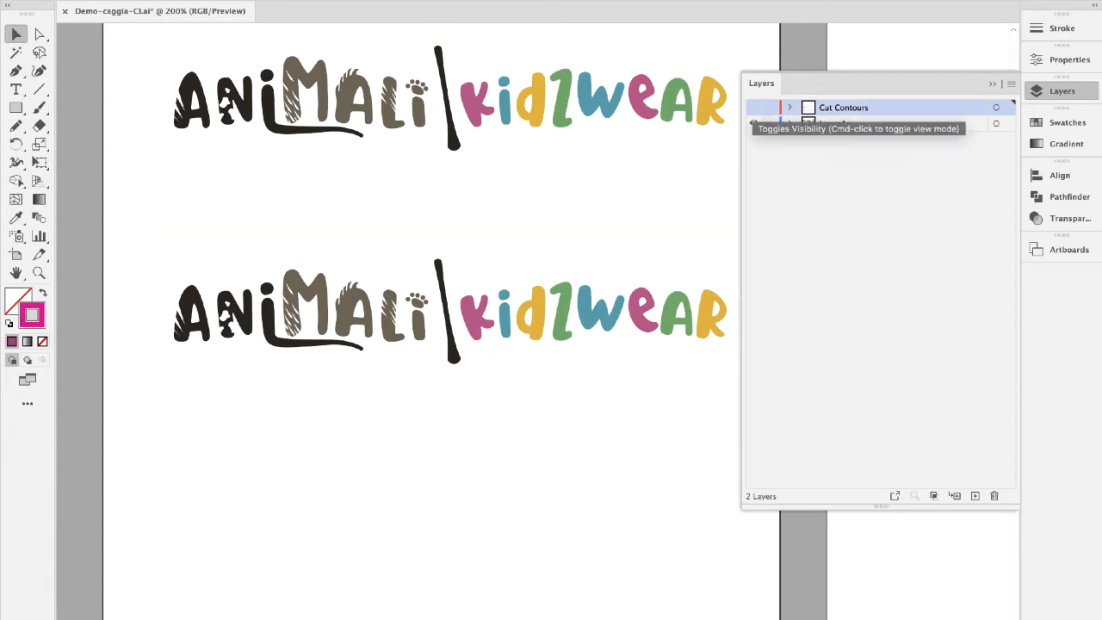
pyautogui.click(753, 107)
pyautogui.click(753, 106)
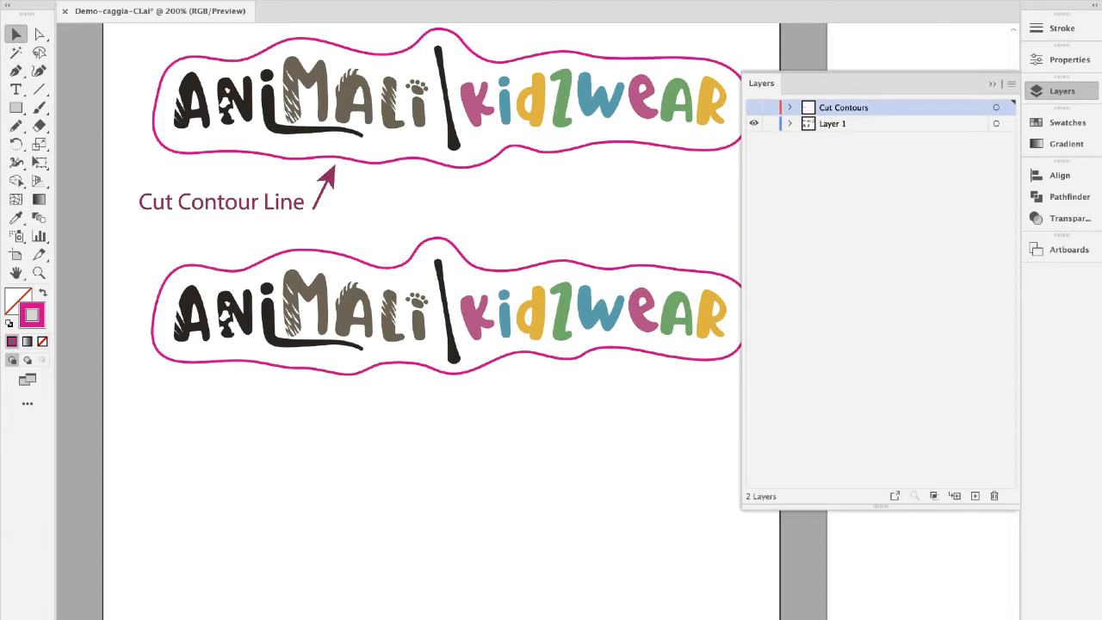
pyautogui.click(754, 107)
pyautogui.click(448, 105)
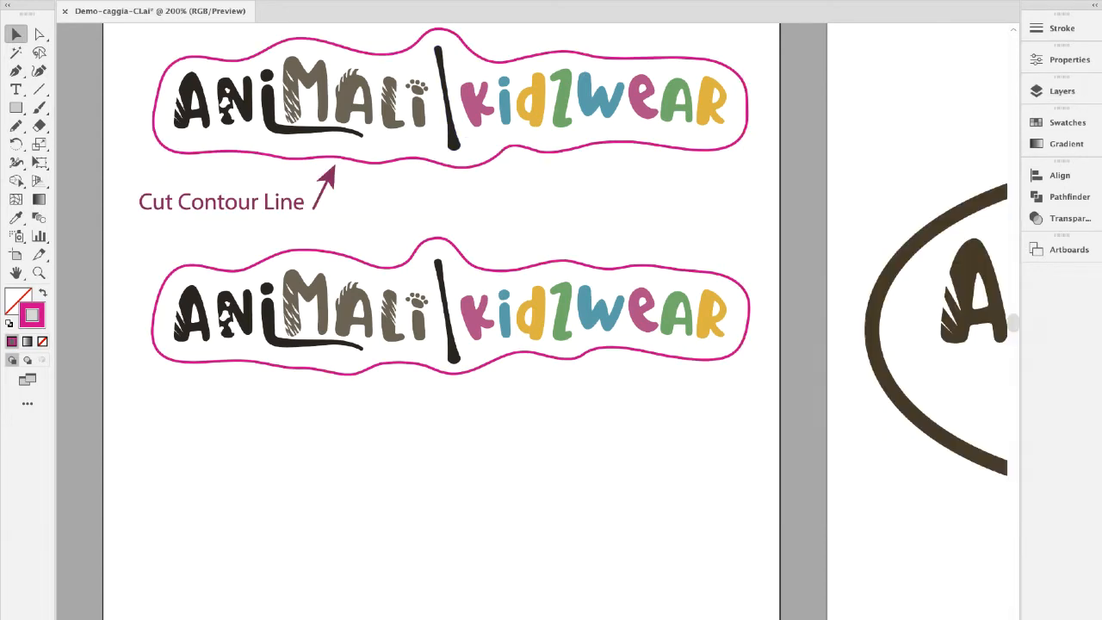
# - Inspect both logos and their contour paths in Outline view with the artboard fitted to the window
pyautogui.click(357, 0)
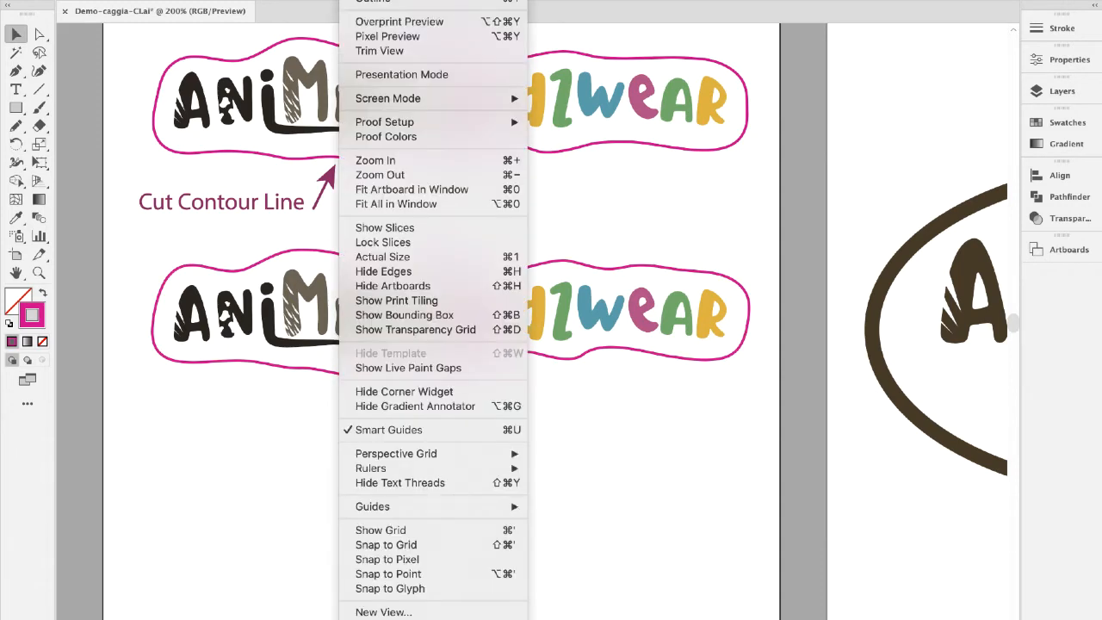
pyautogui.click(374, 2)
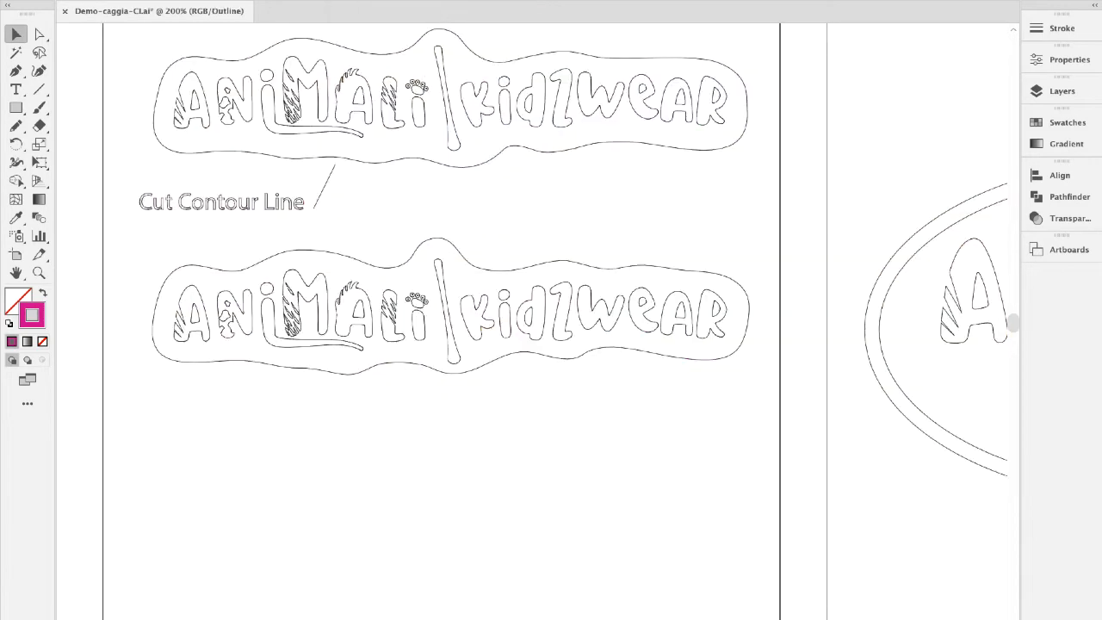
pyautogui.press('super+0')
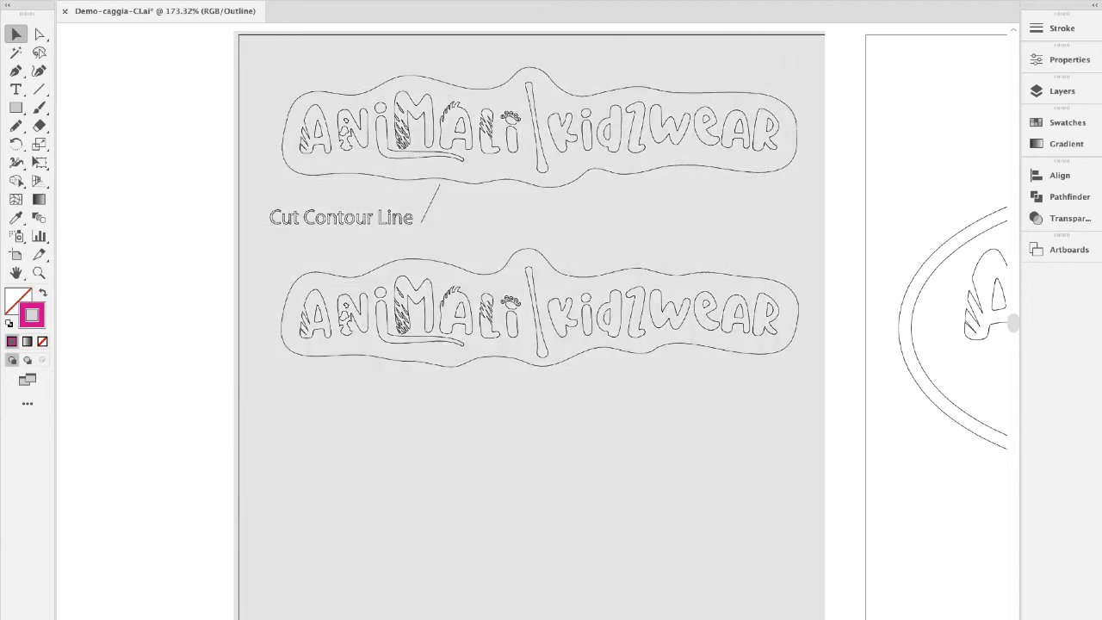
pyautogui.moveTo(828, 618); pyautogui.dragTo(828, 618)
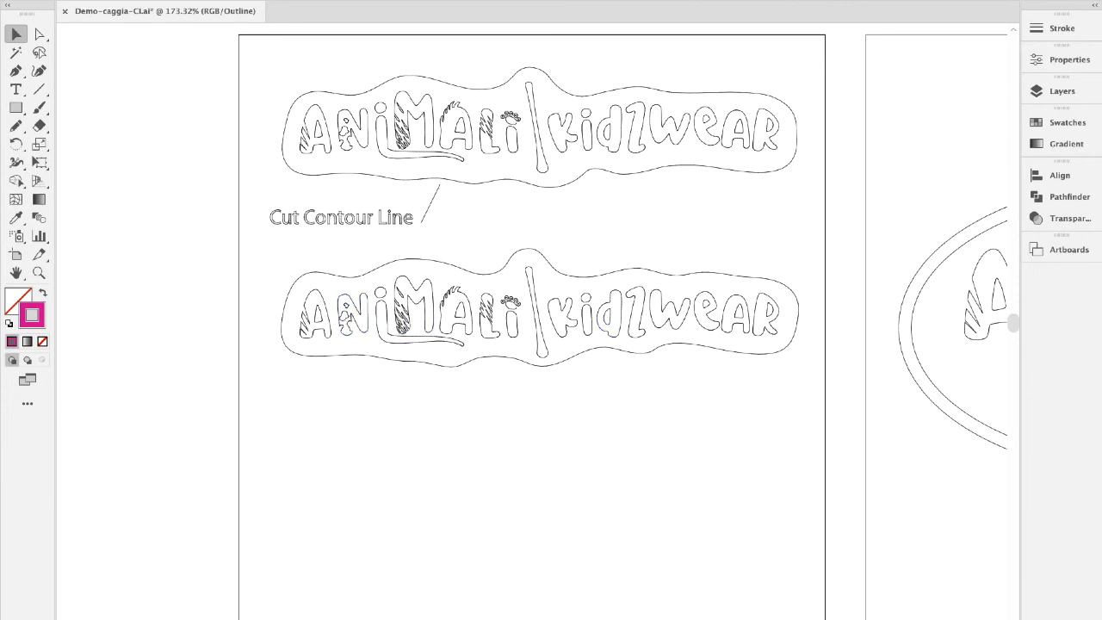
# - Return the artwork display to Preview and save the document
pyautogui.click(403, 0)
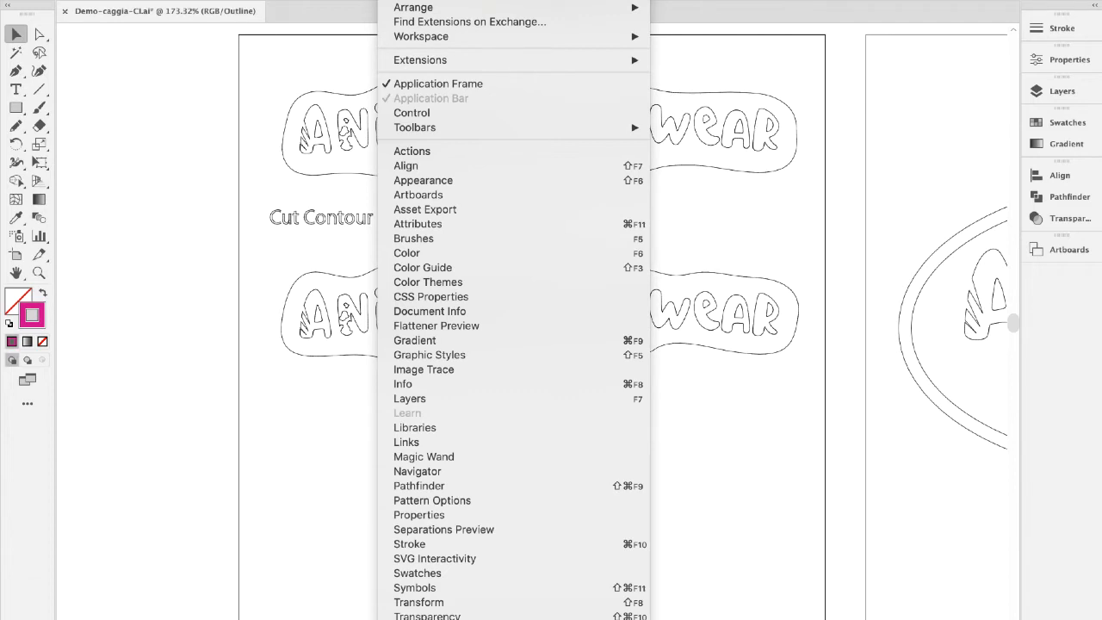
pyautogui.click(403, 0)
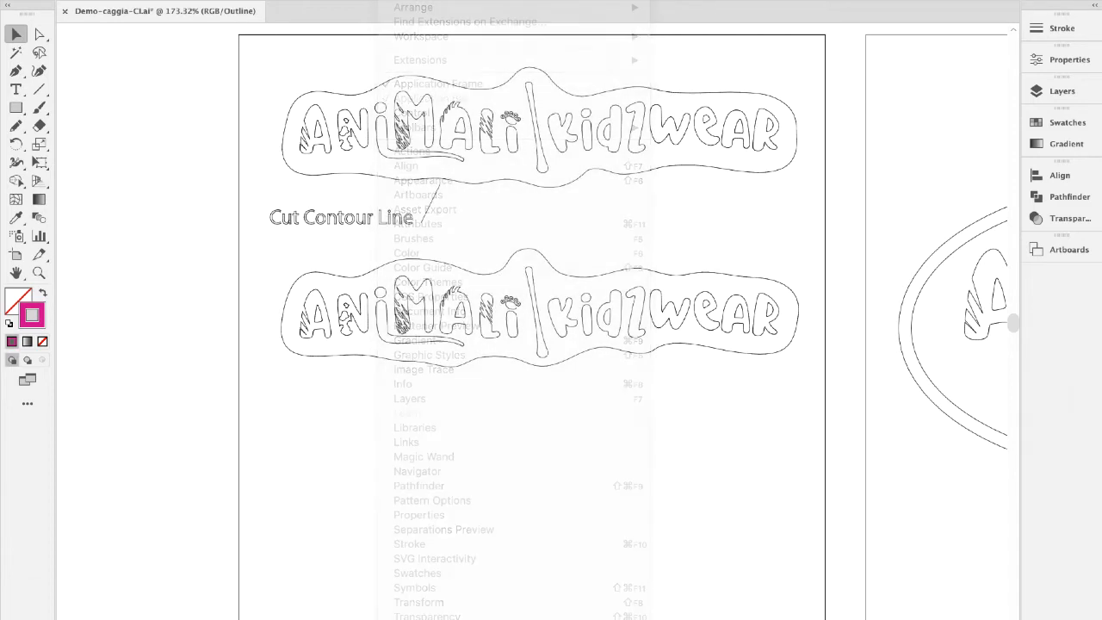
pyautogui.click(360, 0)
pyautogui.click(375, 0)
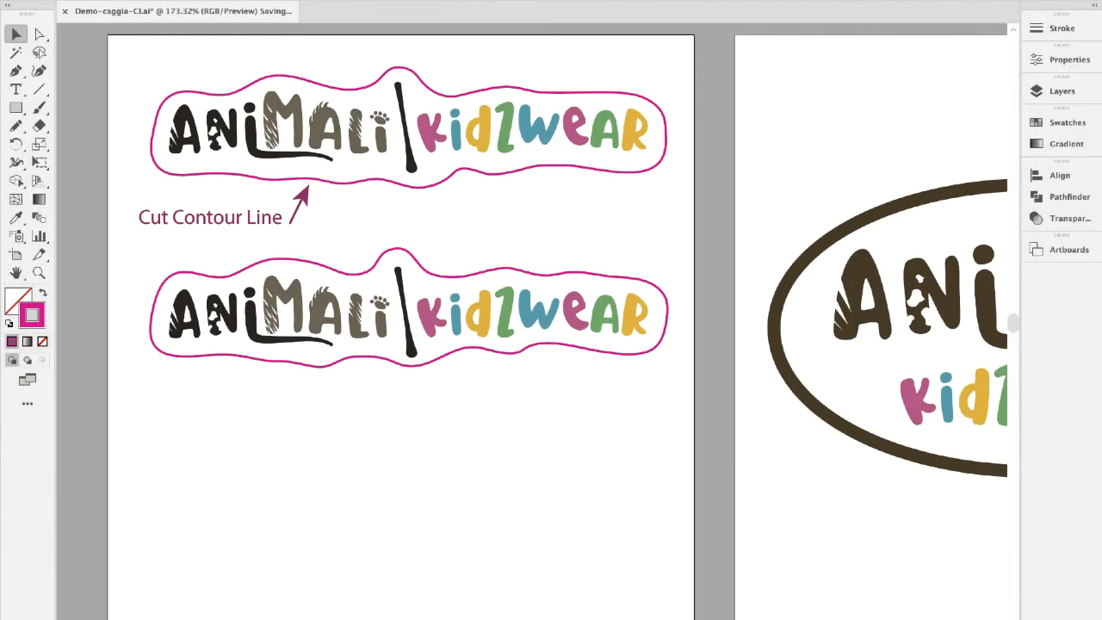
# - Delete the brown oval frame around the Animali Kidzwear logo on the second artboard
pyautogui.hscroll(2, 546, 326)
pyautogui.hscroll(5, 560, 396)
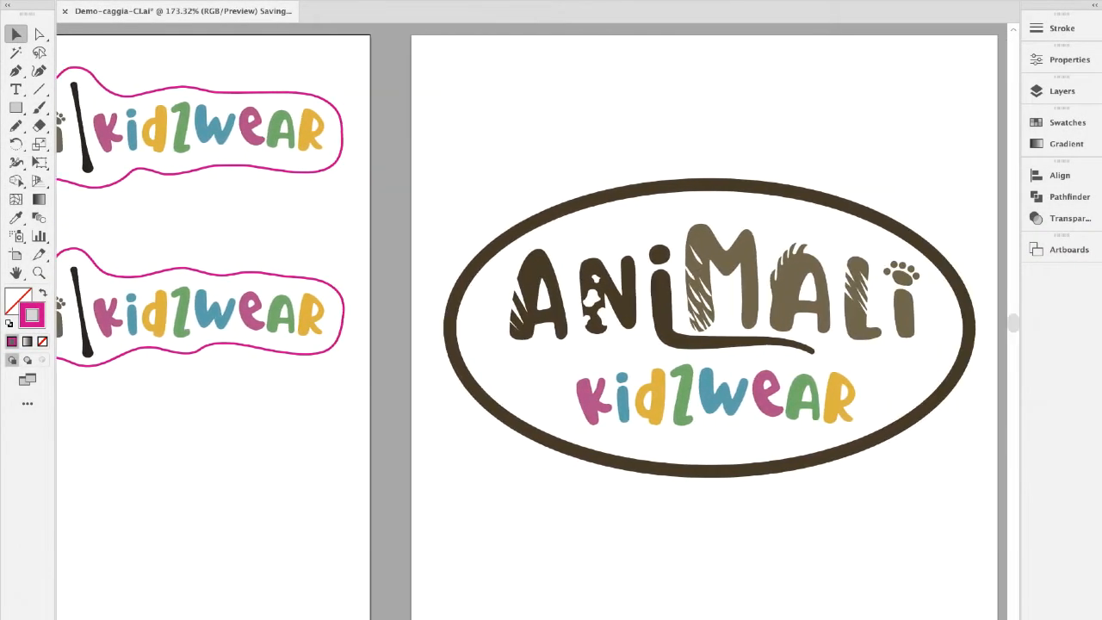
pyautogui.hscroll(3, 595, 405)
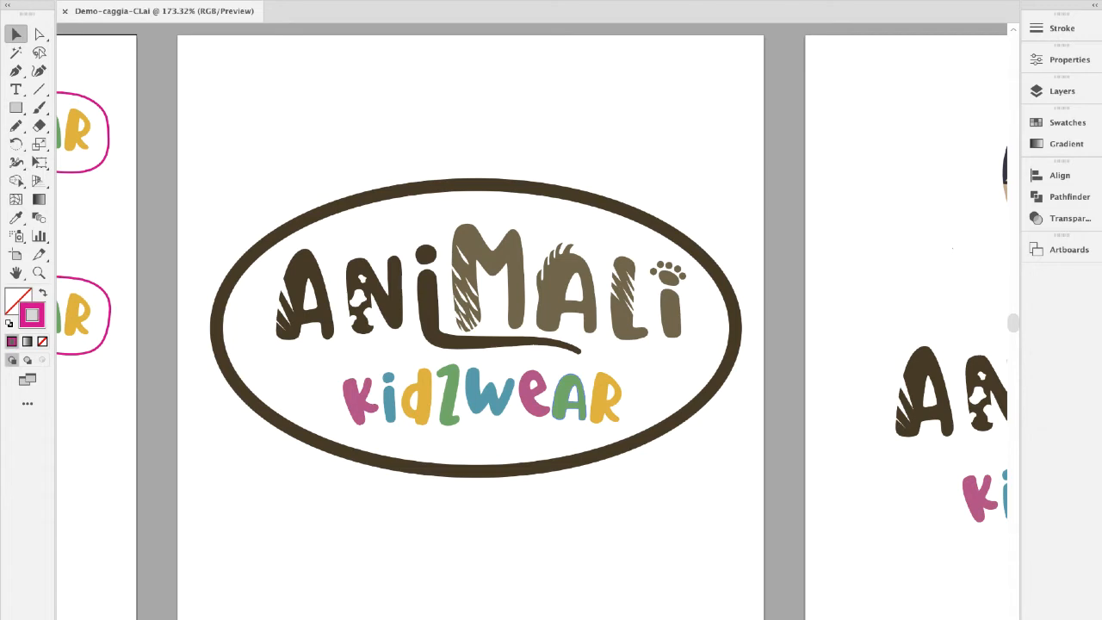
pyautogui.click(633, 442)
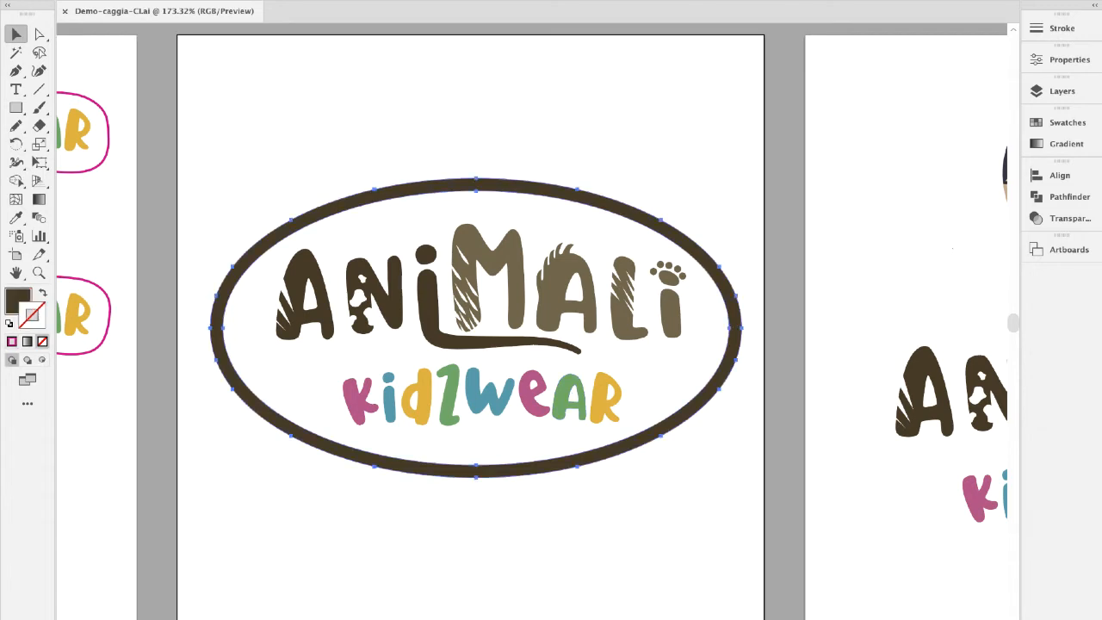
pyautogui.press('Delete')
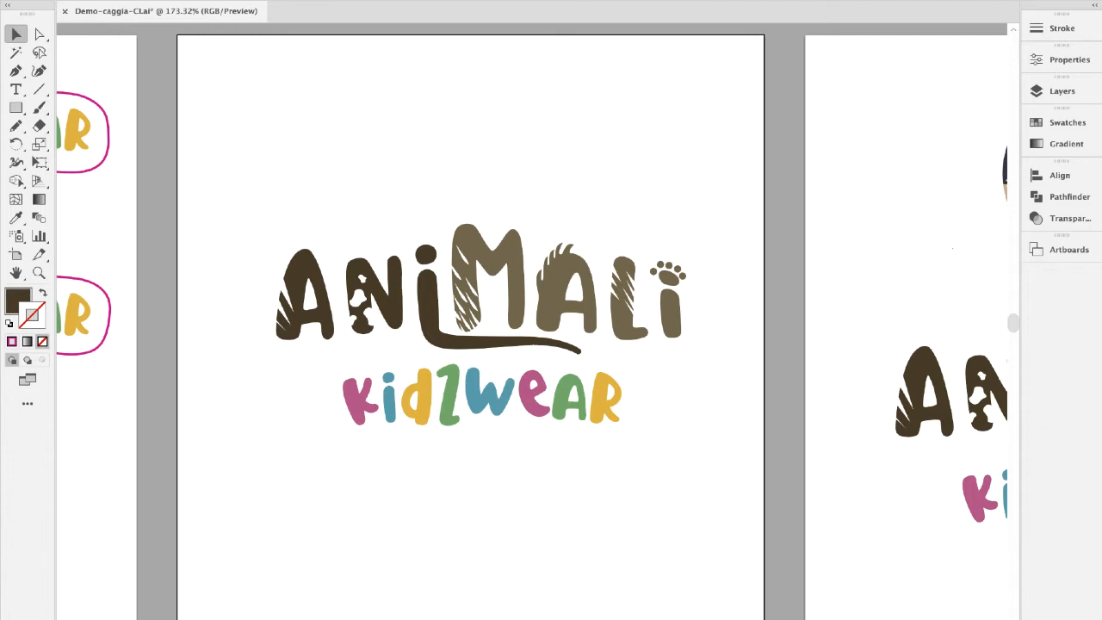
# - Place a copy of the complete puffin logo on the empty canvas above its artboard and deselect it
pyautogui.hscroll(-2, 531, 325)
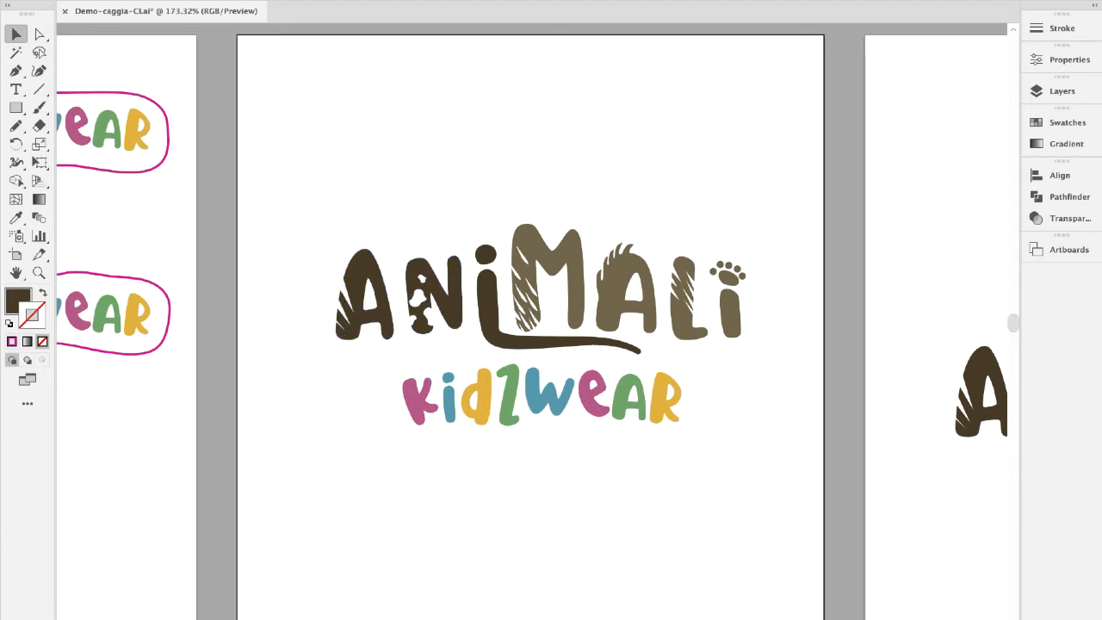
pyautogui.hscroll(1, 631, 284)
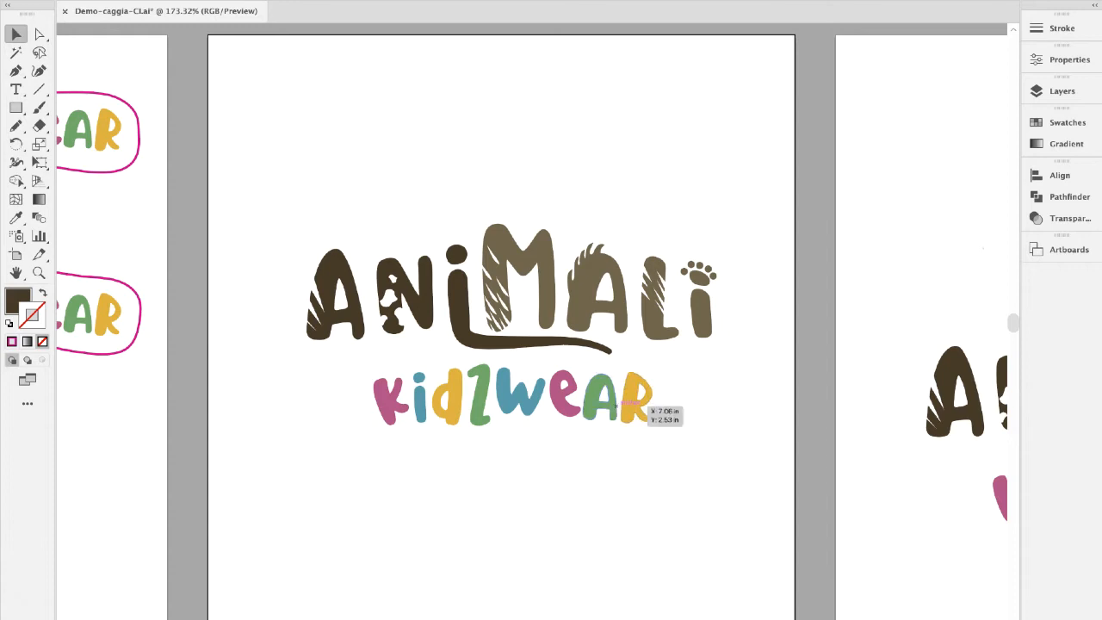
pyautogui.hscroll(-1, 655, 413)
pyautogui.hscroll(8, 531, 327)
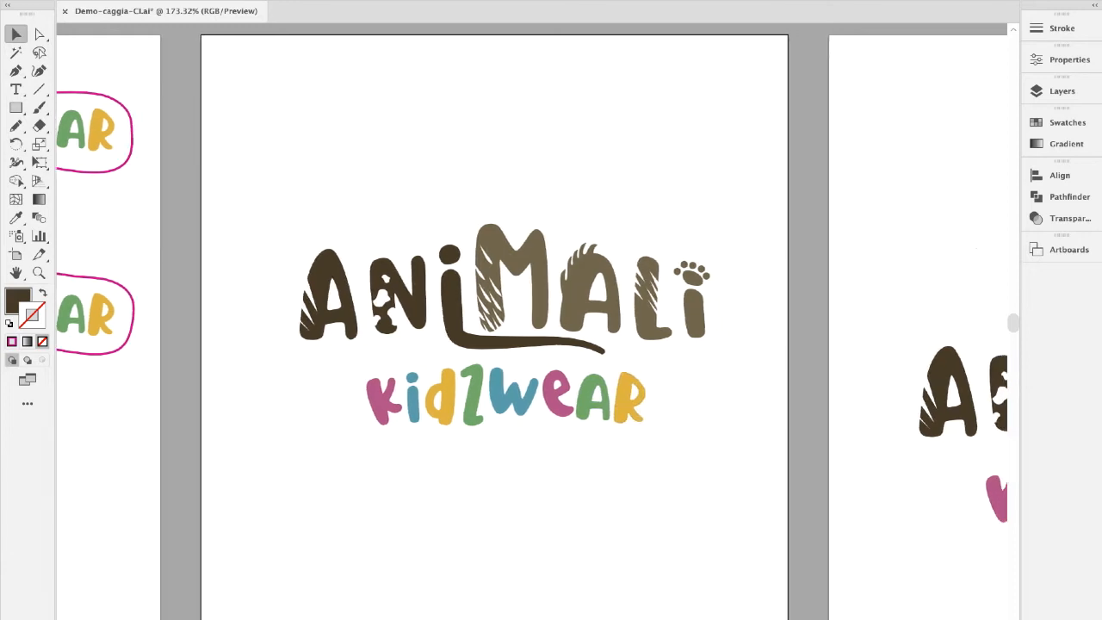
pyautogui.hscroll(9, 533, 326)
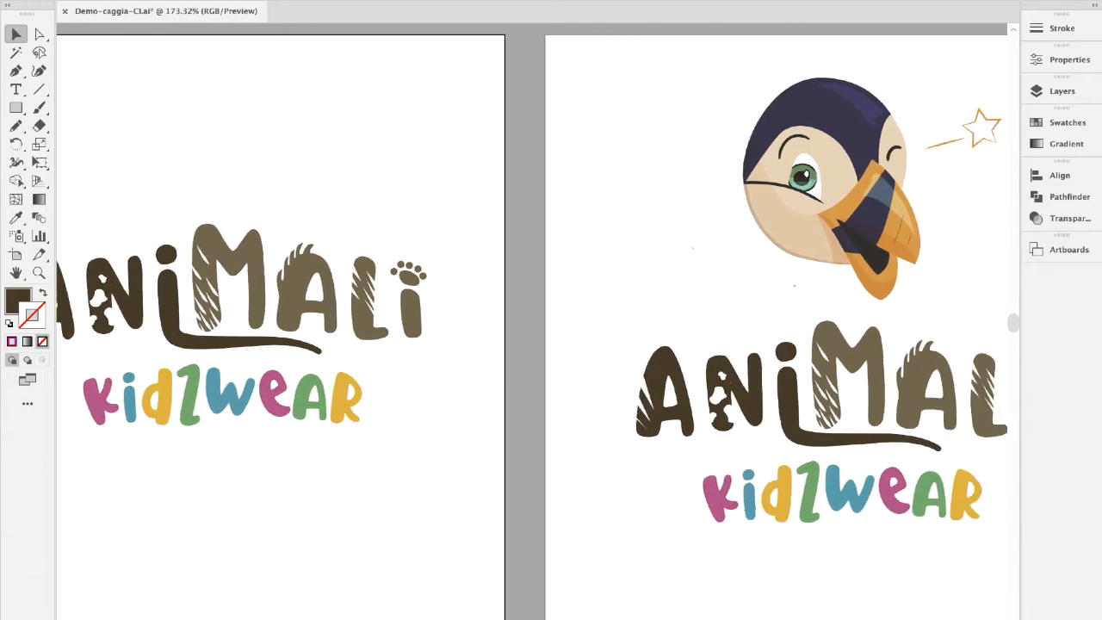
pyautogui.hscroll(9, 532, 327)
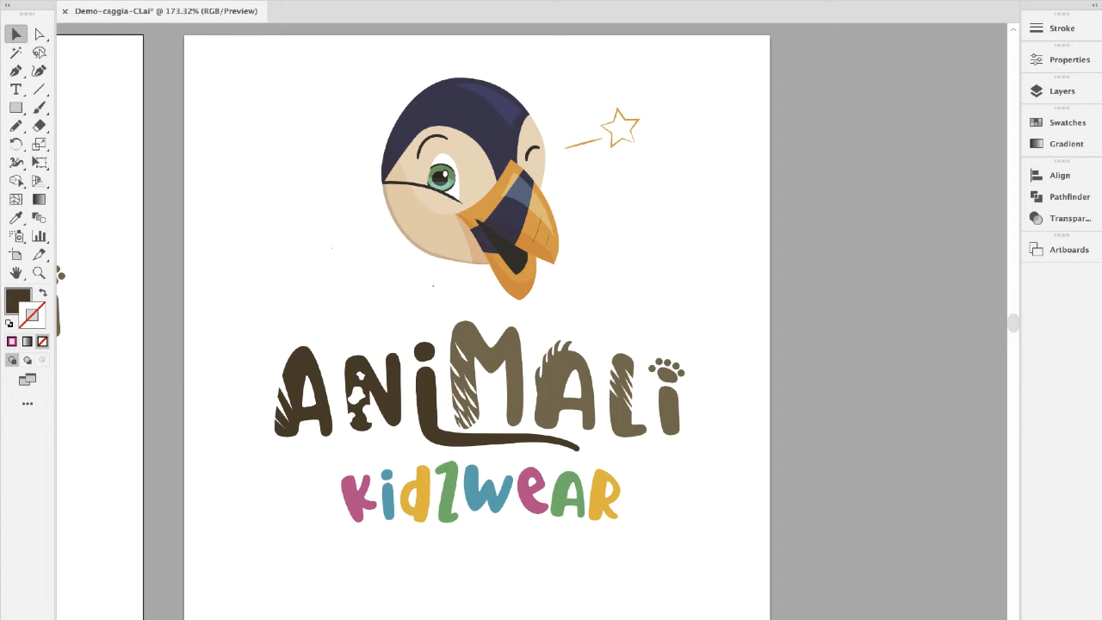
pyautogui.moveTo(749, 59); pyautogui.dragTo(215, 581)
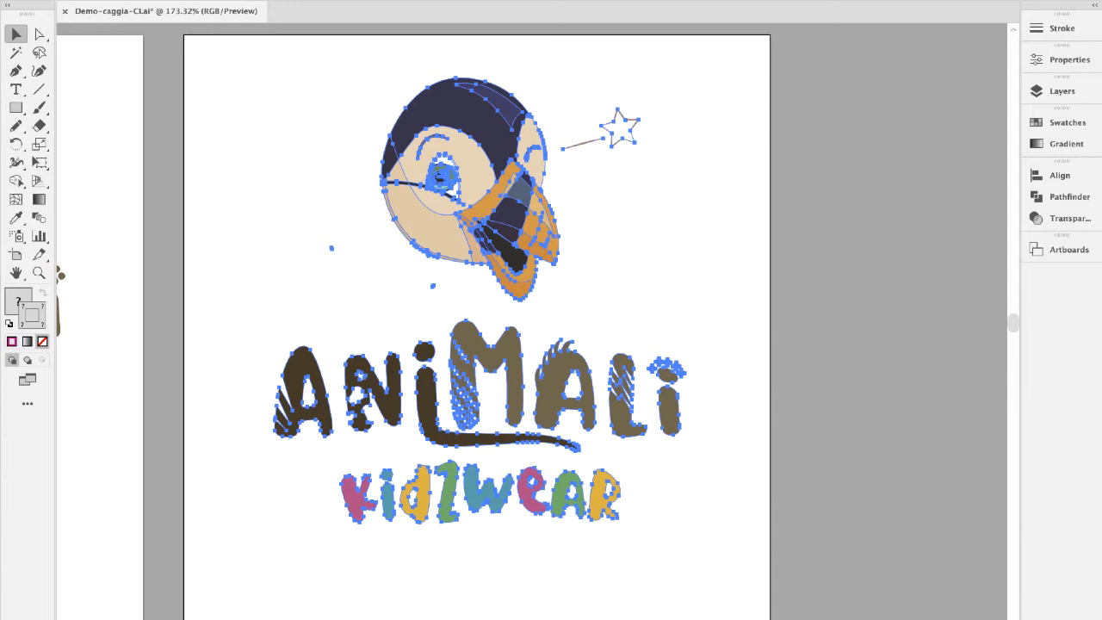
pyautogui.hscroll(4, 482, 298)
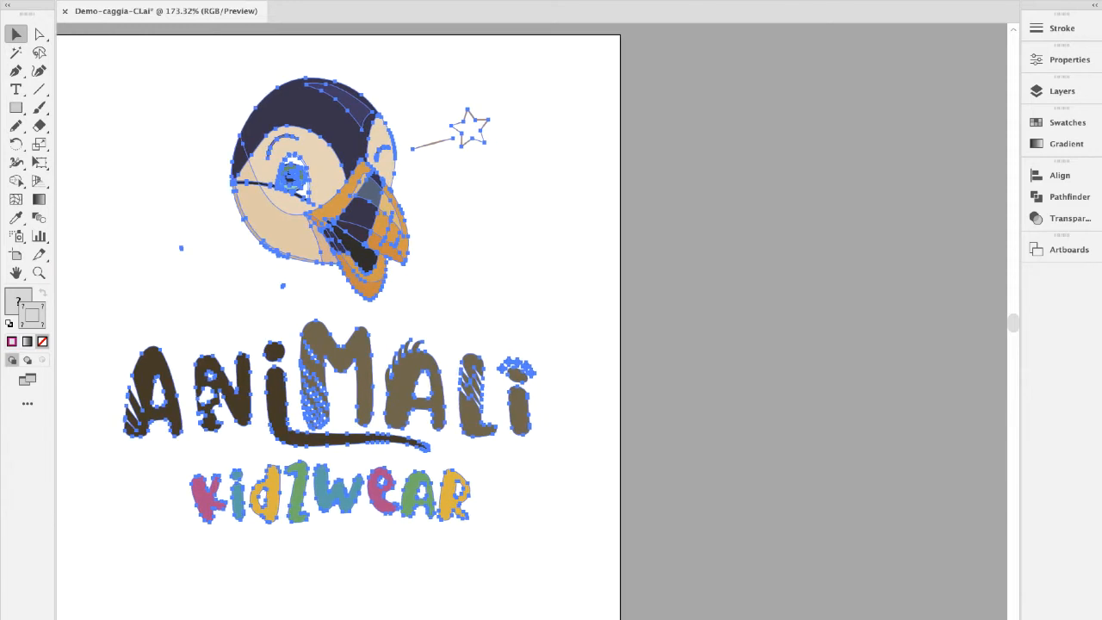
pyautogui.scroll(9, 482, 297)
pyautogui.scroll(5, 482, 297)
pyautogui.hscroll(-2, 482, 297)
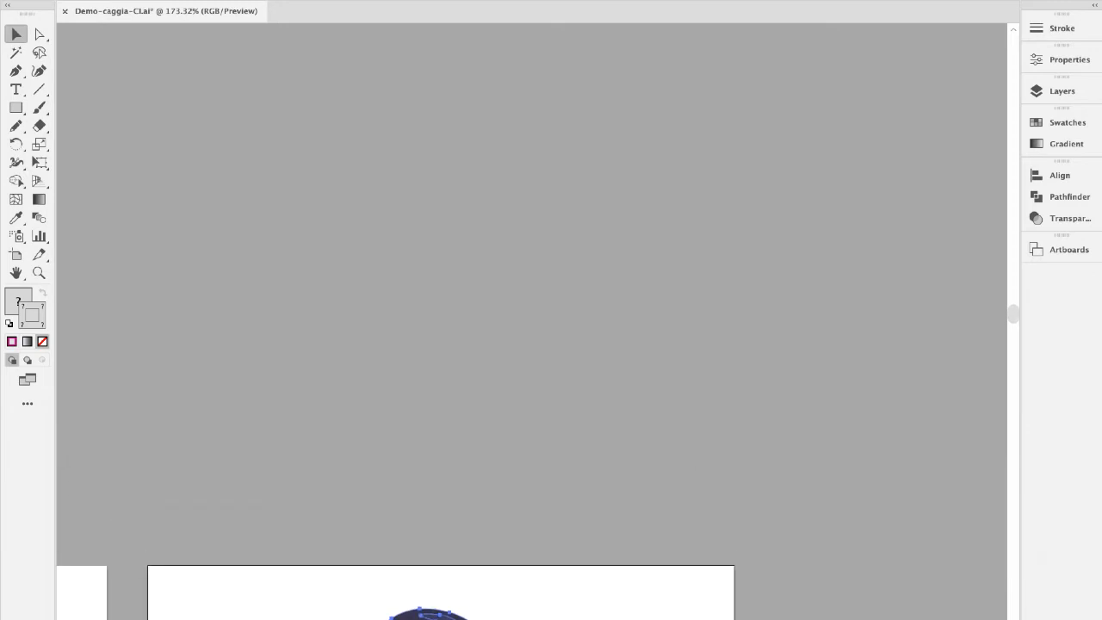
pyautogui.hotkey('ctrl', 'v')
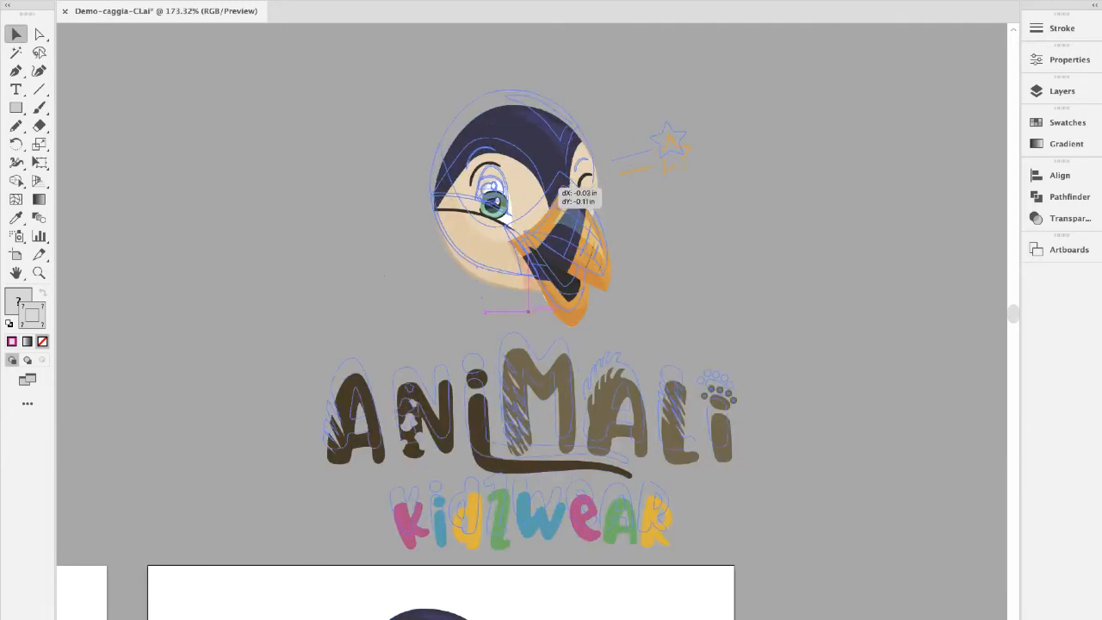
pyautogui.hotkey('ctrl', 'shift', 'a')
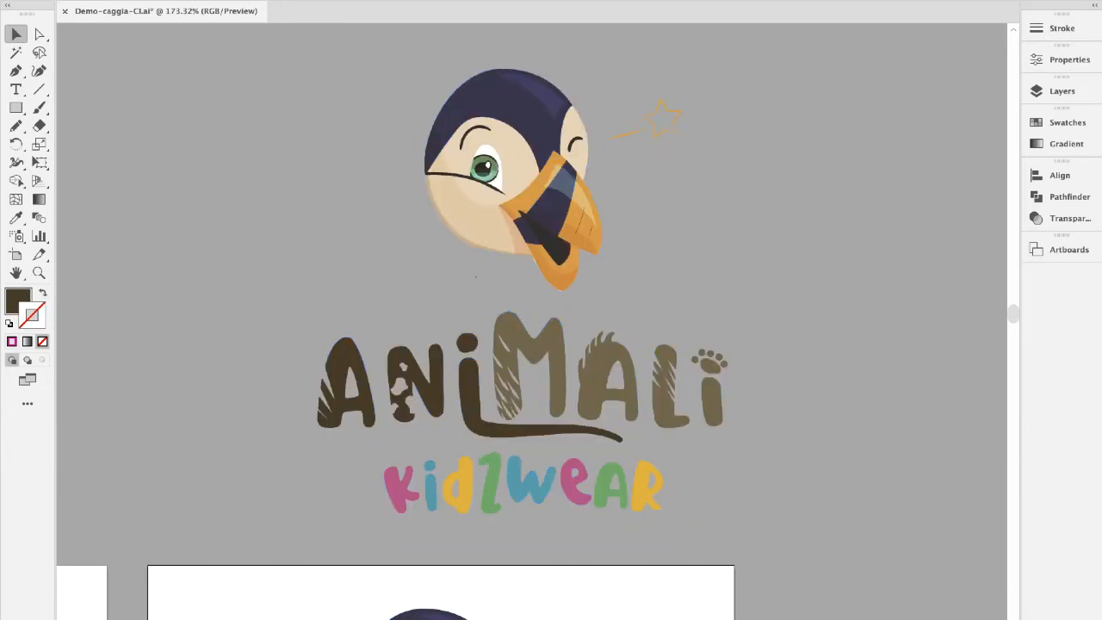
# - Fill all of the puffin logo artwork on the artboard with Black and give the star a Black stroke
pyautogui.scroll(-10, 483, 345)
pyautogui.scroll(-2, 482, 345)
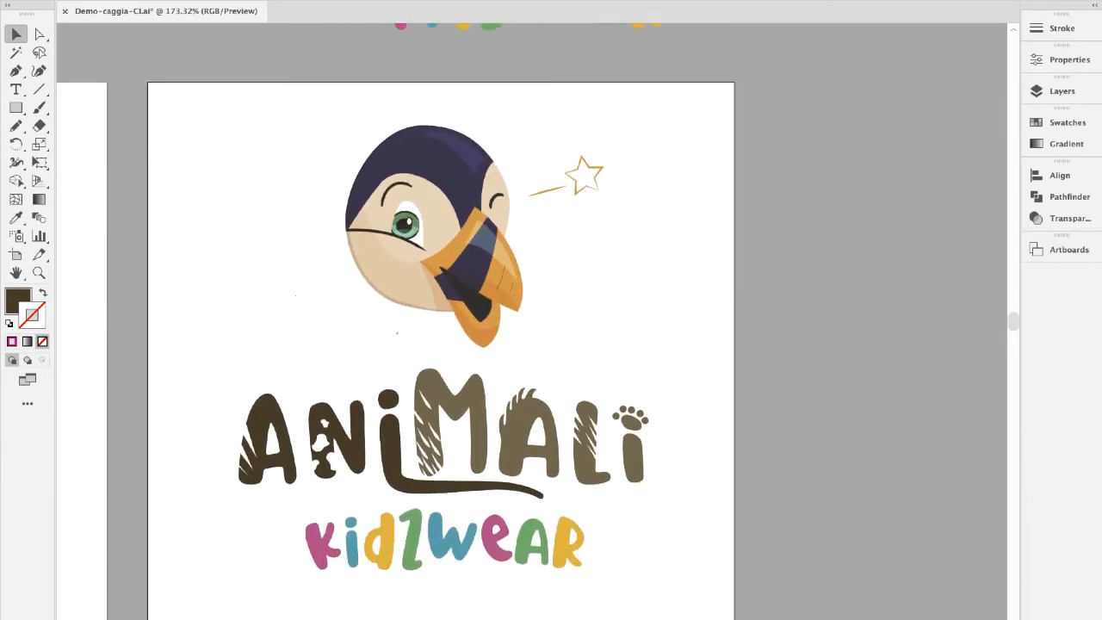
pyautogui.moveTo(170, 38); pyautogui.dragTo(689, 529)
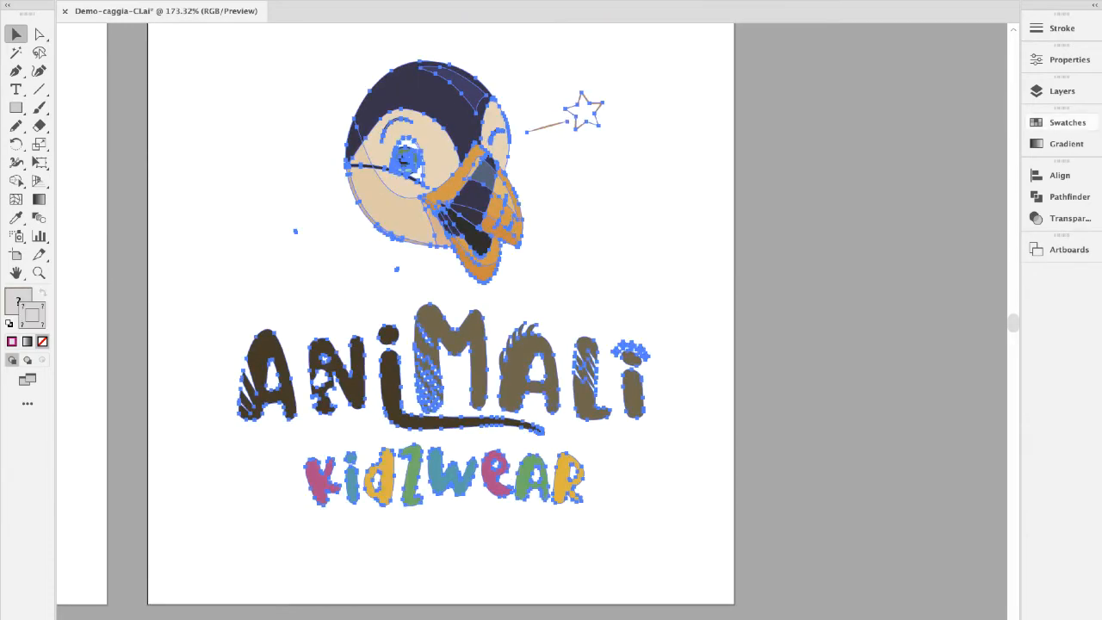
pyautogui.click(1067, 122)
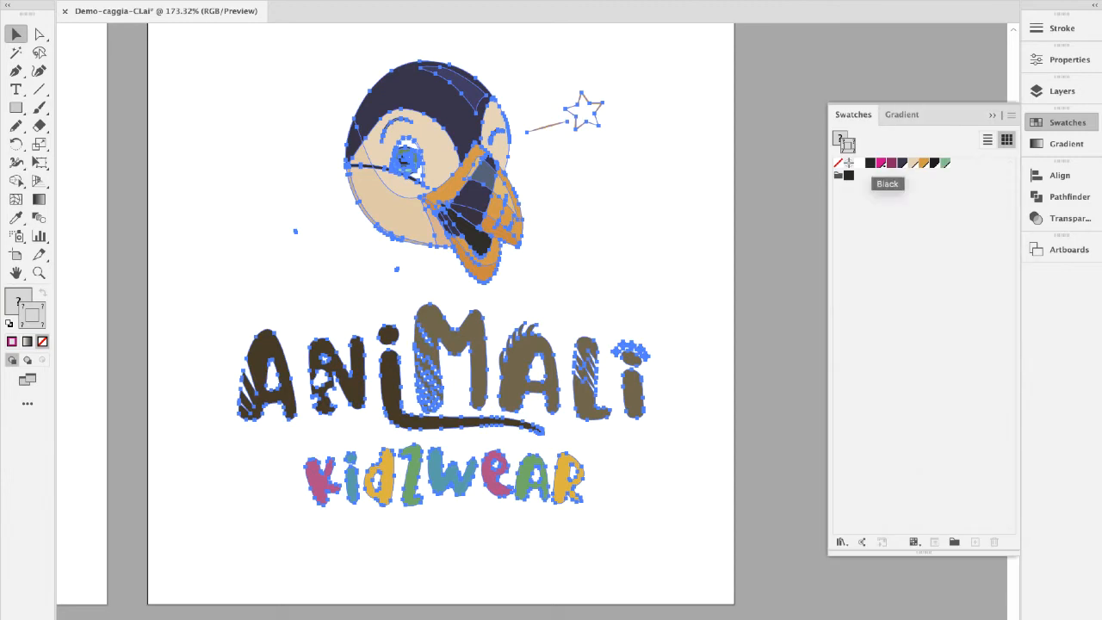
pyautogui.press('x')
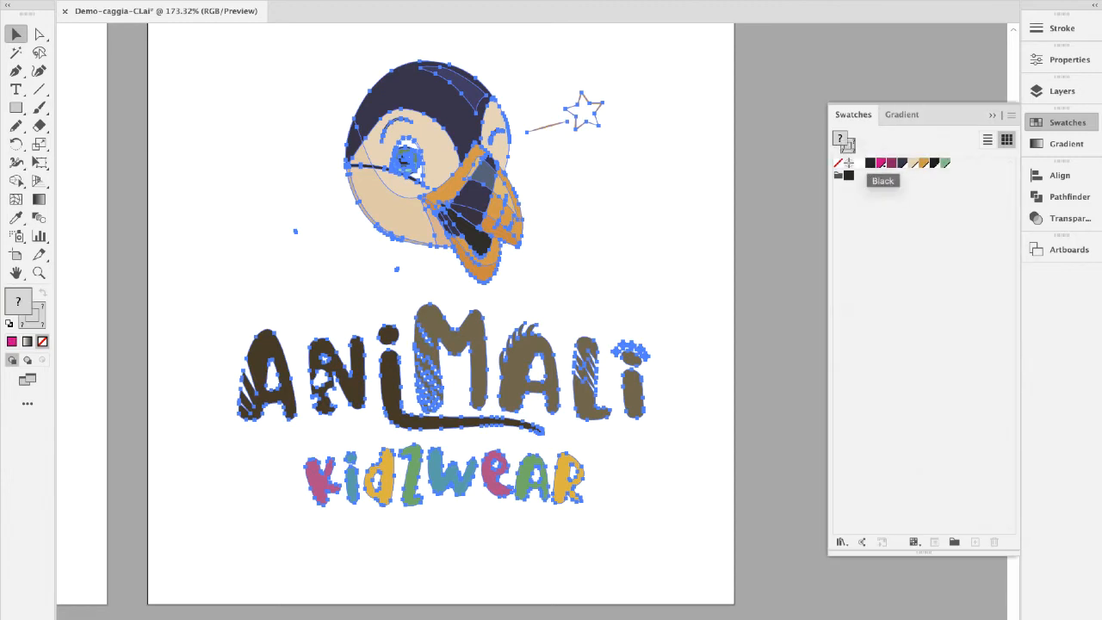
pyautogui.click(848, 175)
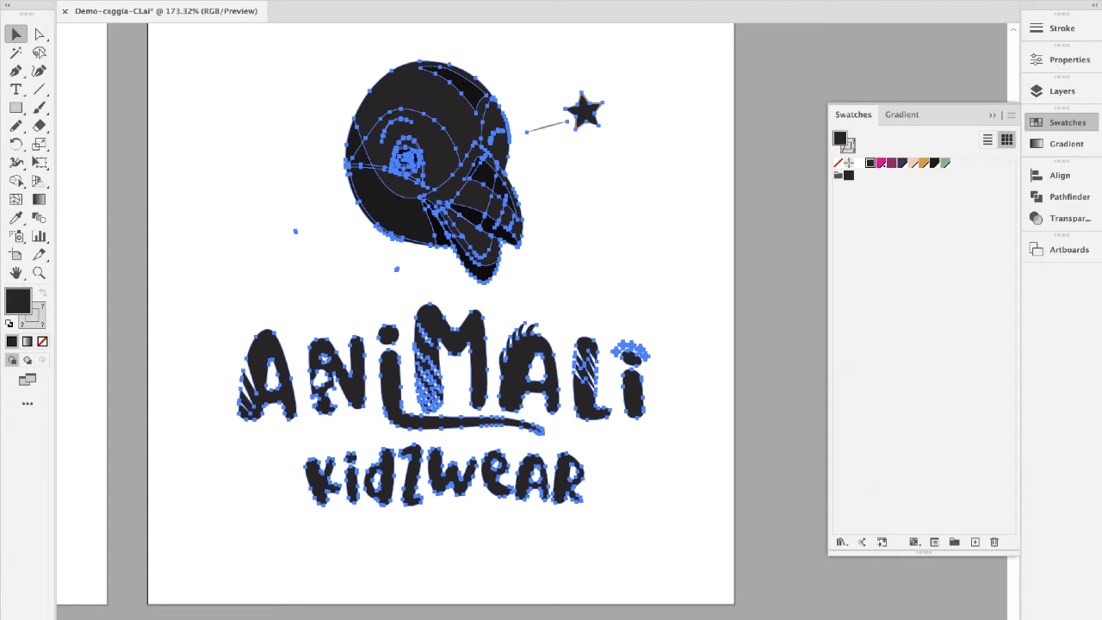
pyautogui.click(585, 112)
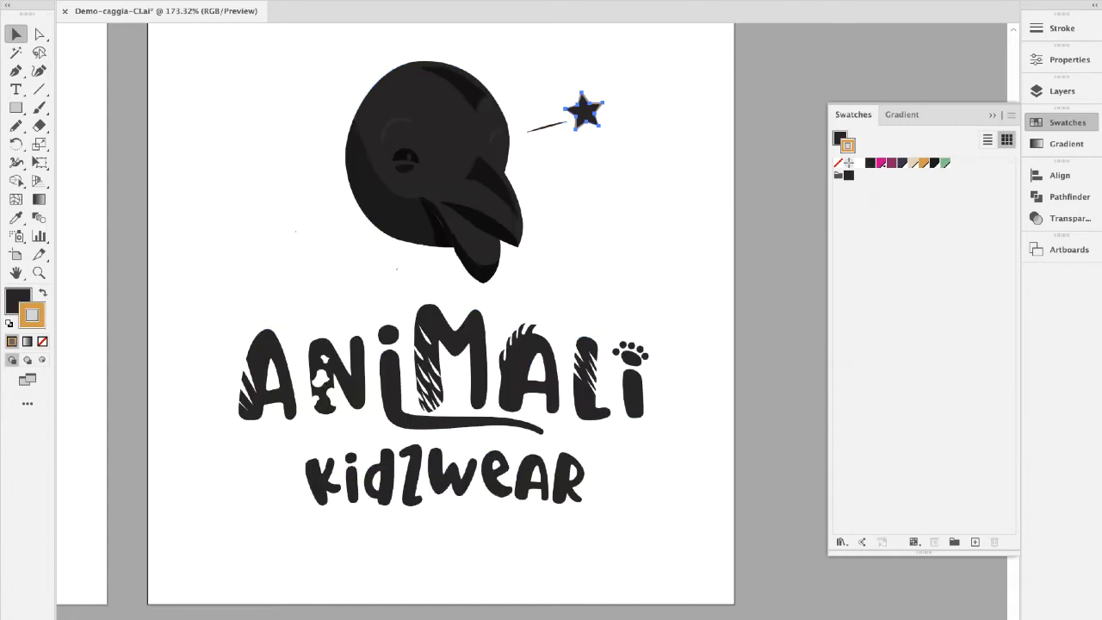
pyautogui.click(870, 163)
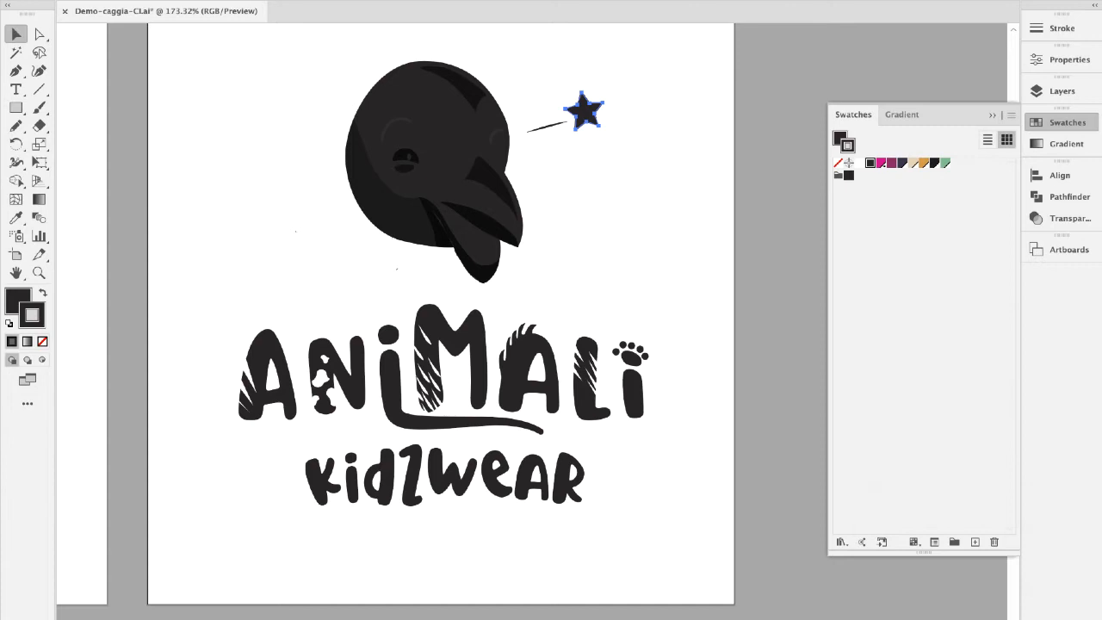
# - Delete the stray specks between the puffin head and the ANIMALI lettering
pyautogui.press('a')
pyautogui.press('/')
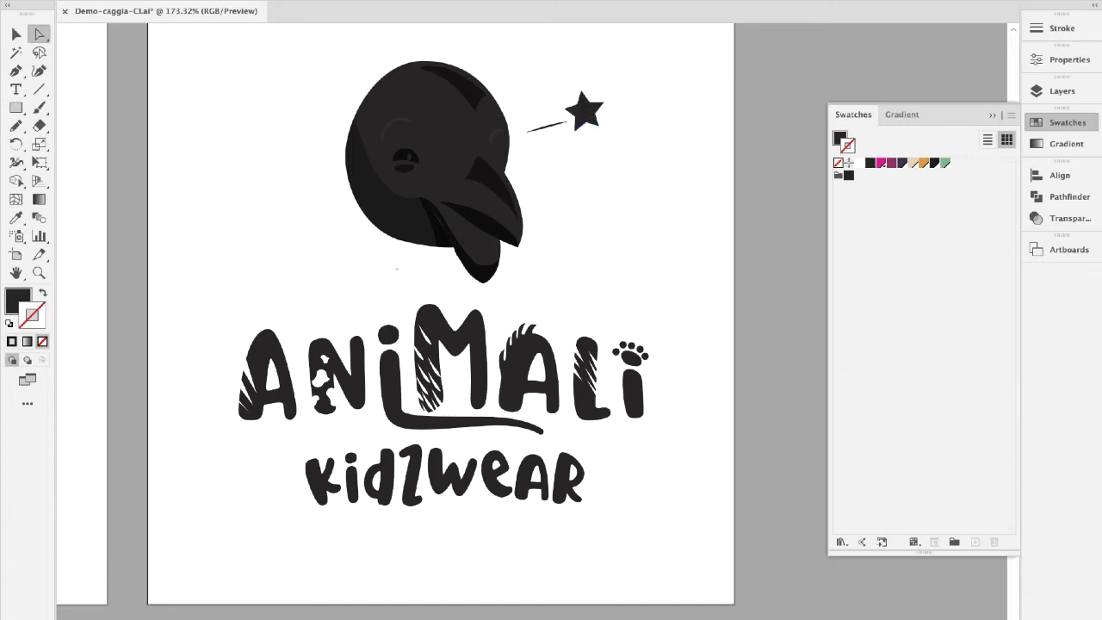
pyautogui.click(397, 269)
pyautogui.press('Delete')
pyautogui.press('v')
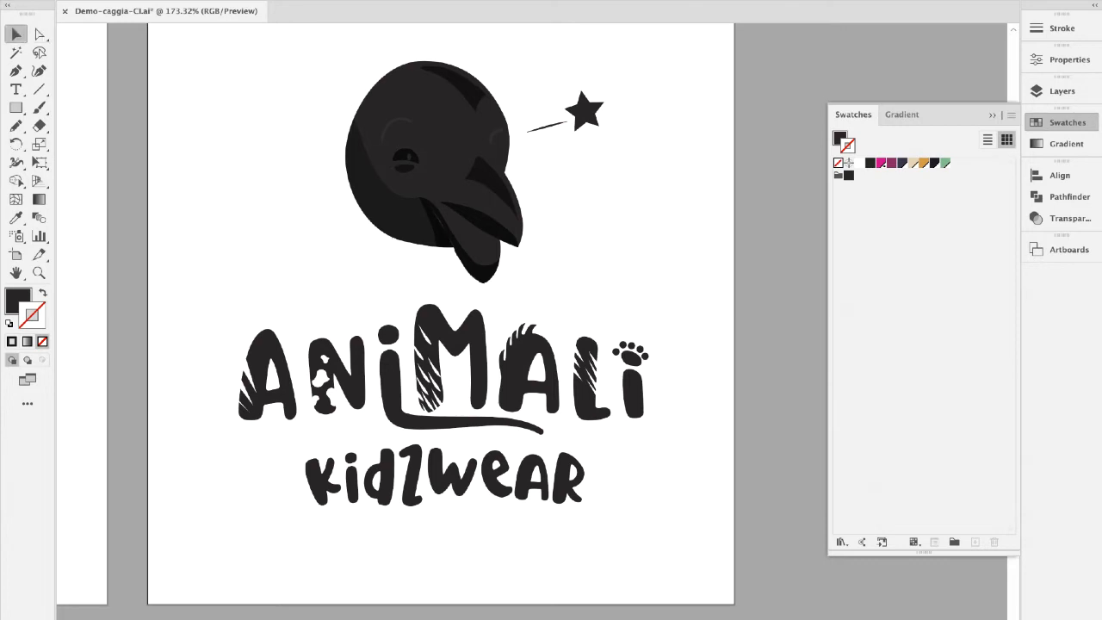
# - Try a Black stroke on the puffin head and the line beside it, set the stroke to None, and deselect
pyautogui.moveTo(337, 49); pyautogui.dragTo(564, 258)
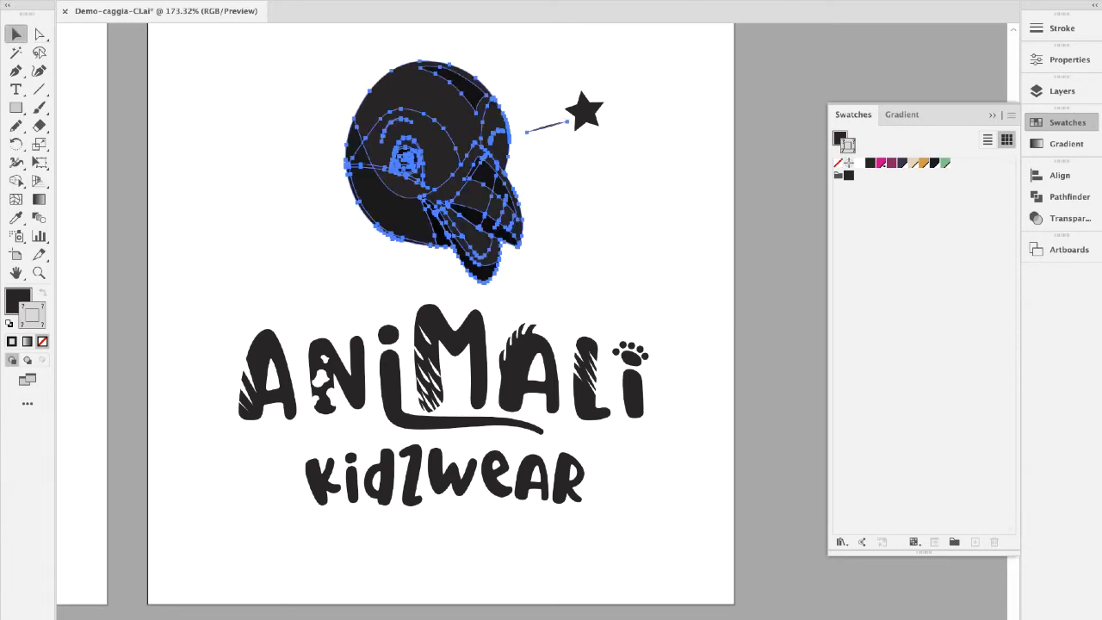
pyautogui.click(848, 144)
pyautogui.click(871, 163)
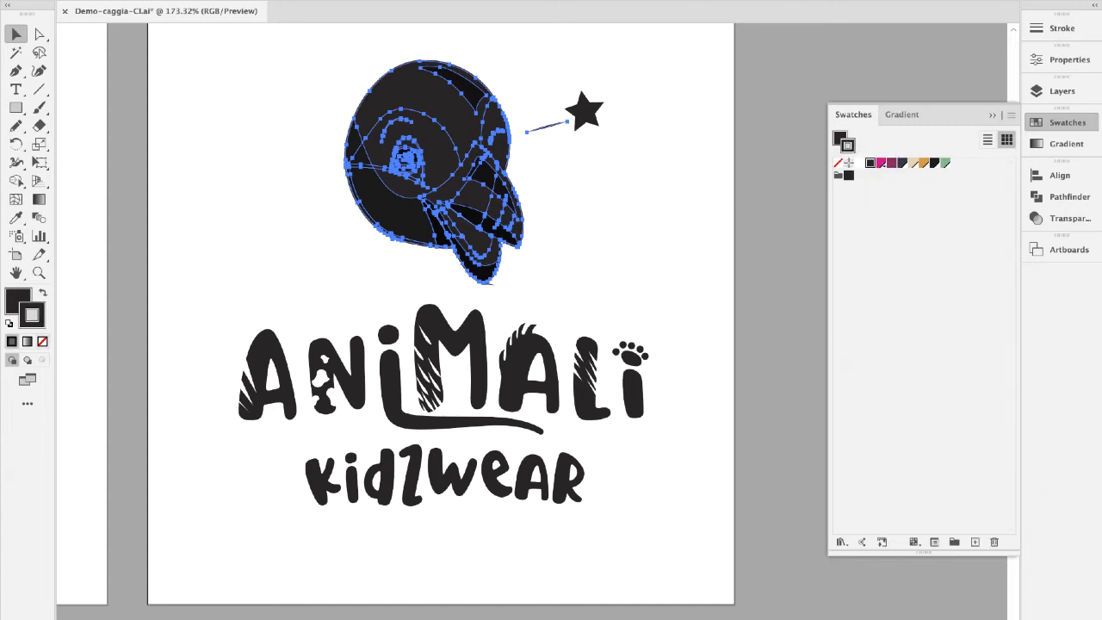
pyautogui.press('x')
pyautogui.press('x')
pyautogui.press('/')
pyautogui.hotkey('ctrl', 'shift', 'a')
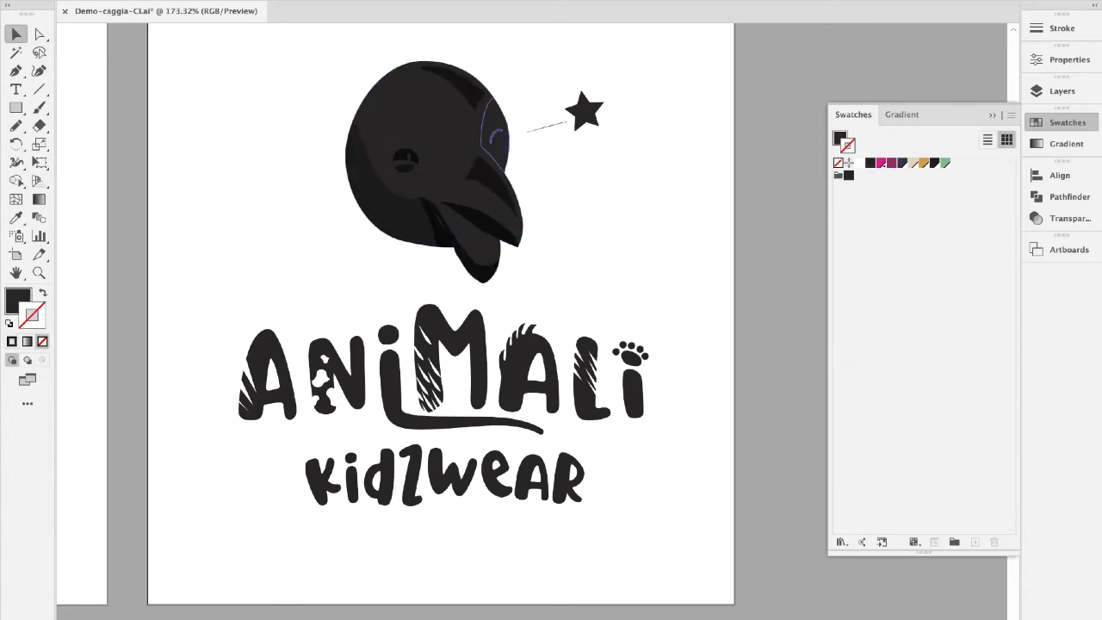
# - Merge the puffin head's overlapping shapes, together with the line and star, using Pathfinder Unite
pyautogui.moveTo(366, 104); pyautogui.dragTo(525, 293)
pyautogui.moveTo(558, 285); pyautogui.dragTo(558, 285)
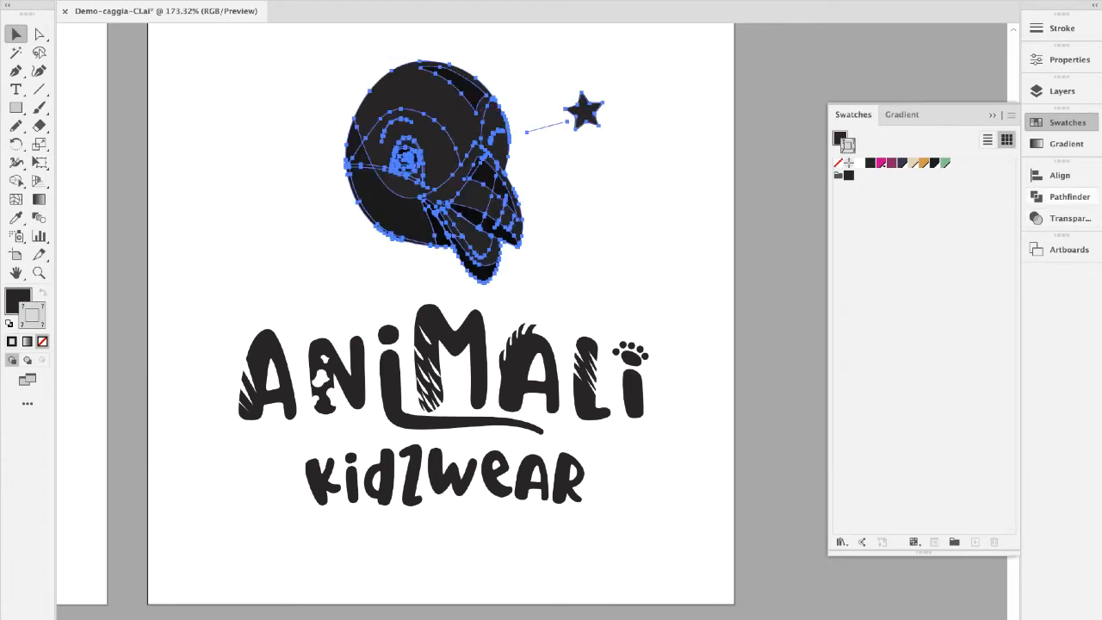
pyautogui.click(1069, 196)
pyautogui.click(850, 207)
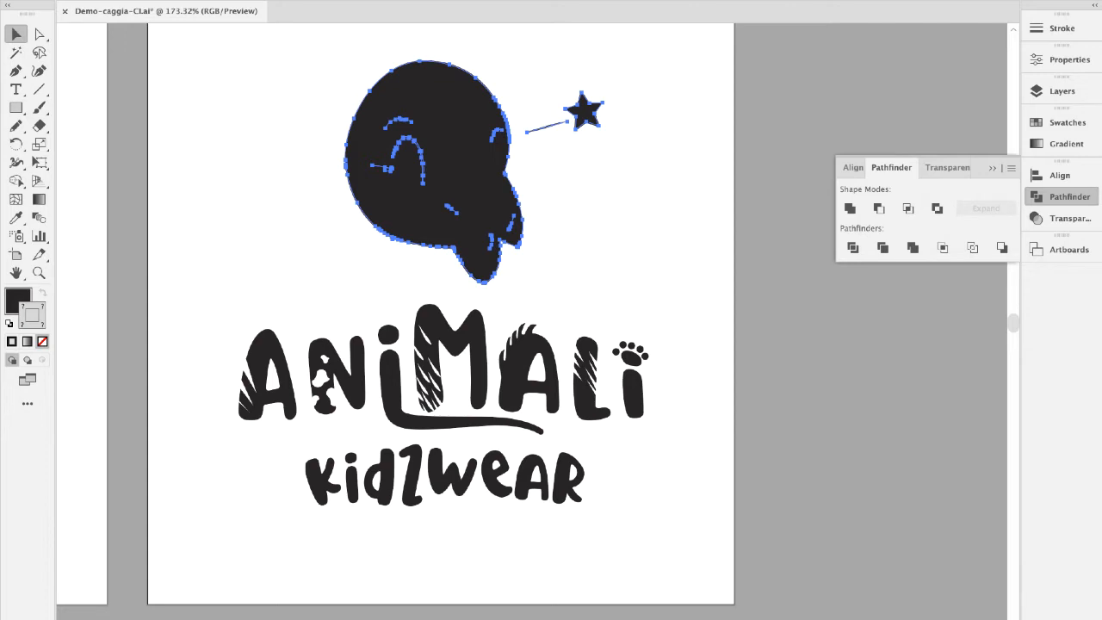
# - Show the artwork in Outline view and ungroup the puffin head's shapes
pyautogui.click(351, 0)
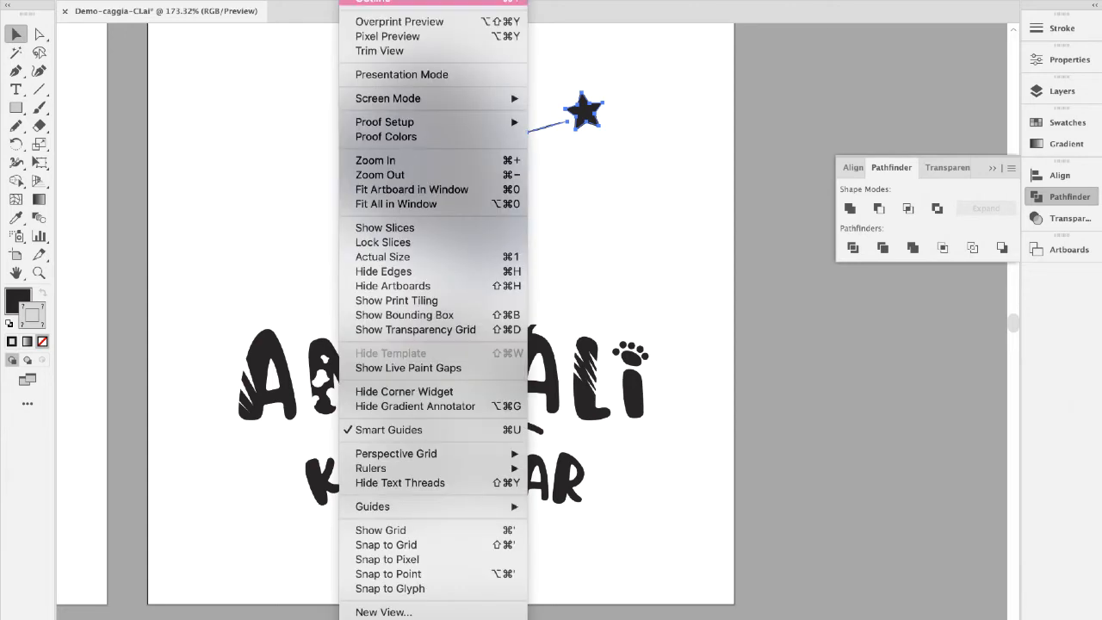
pyautogui.click(379, 2)
pyautogui.hotkey('ctrl', 'shift', 'a')
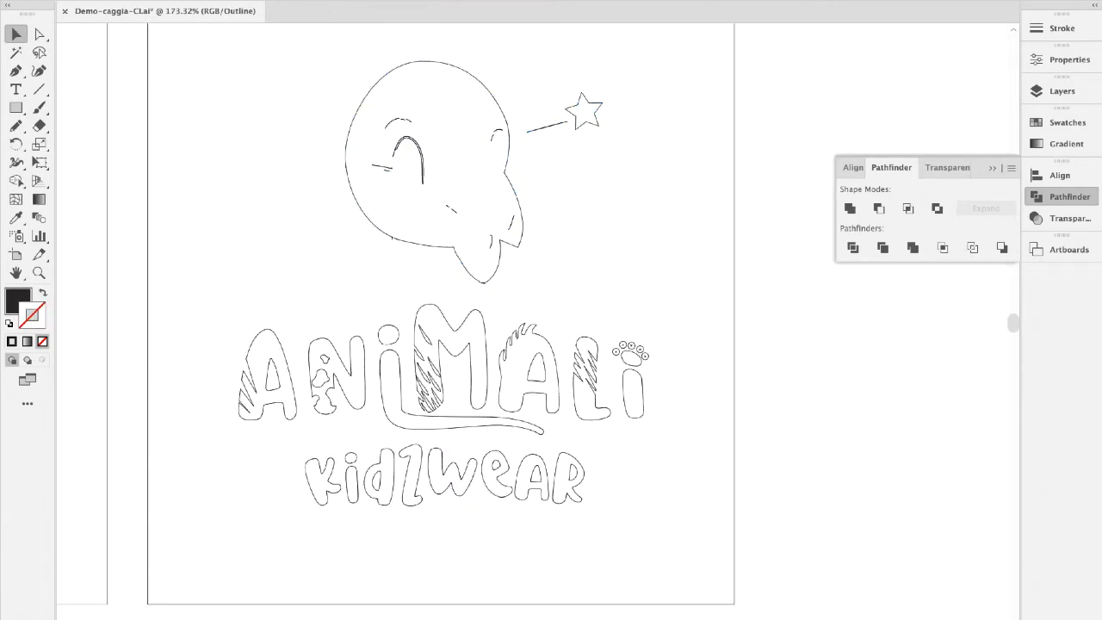
pyautogui.click(422, 157)
pyautogui.click(184, 0)
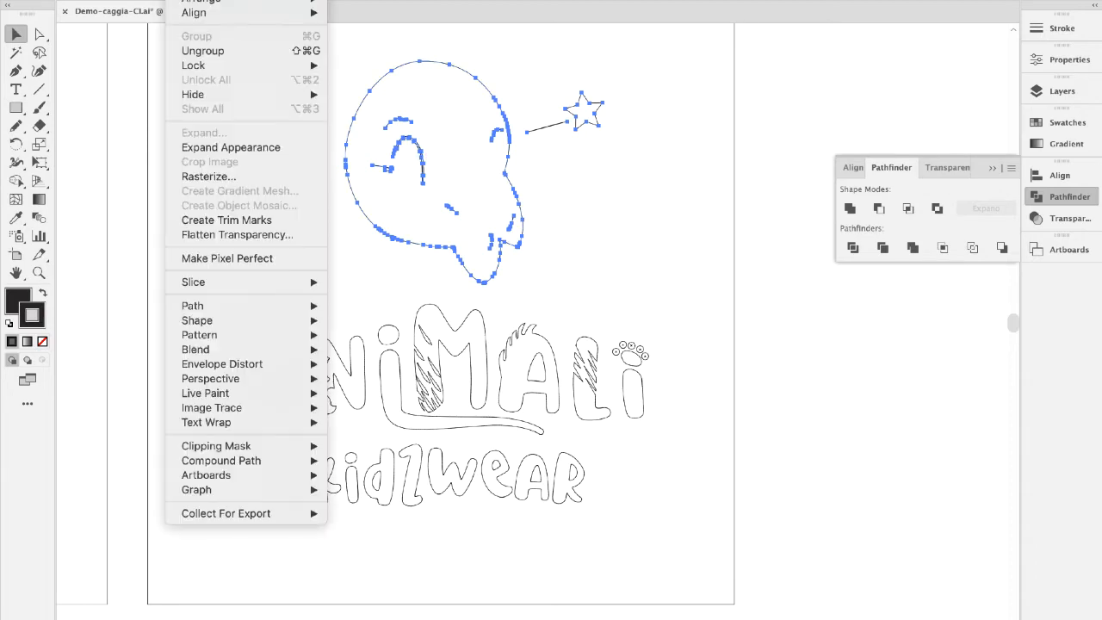
pyautogui.click(203, 51)
# - Try to pick out the stray inner lines of the puffin head individually with the Direct Selection tool
pyautogui.click(406, 138)
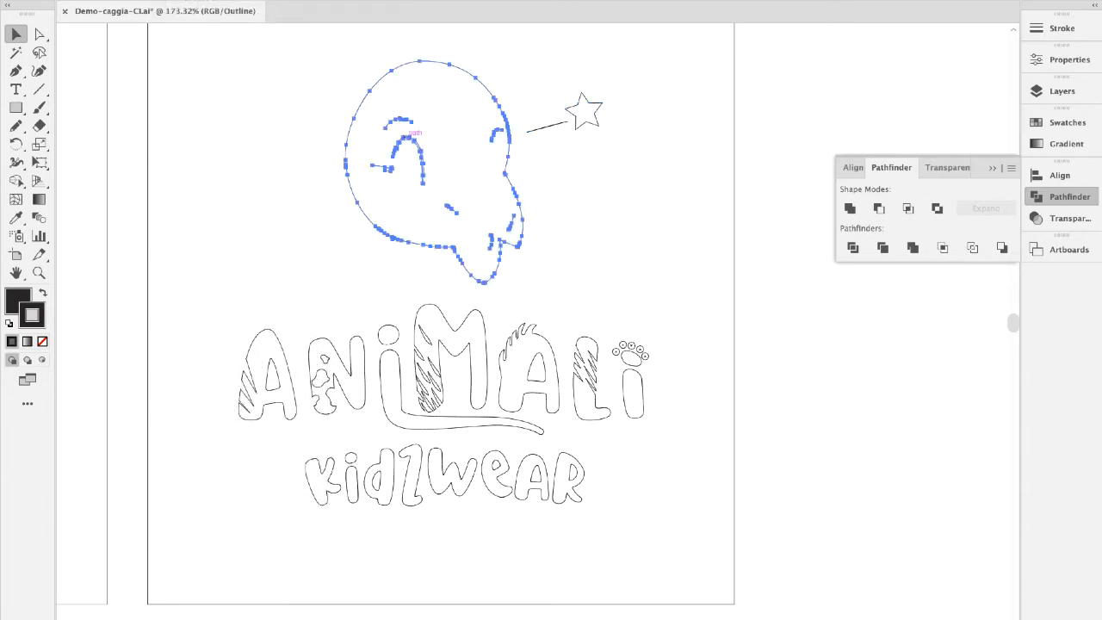
pyautogui.click(442, 153)
pyautogui.click(421, 153)
pyautogui.click(545, 127)
pyautogui.click(517, 217)
pyautogui.press('a')
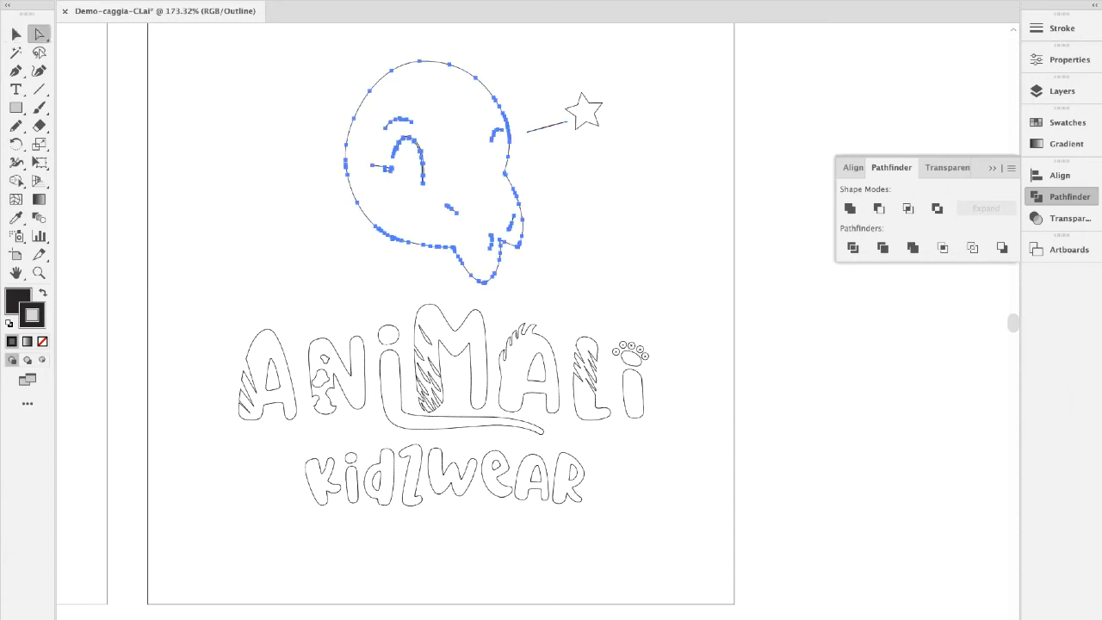
pyautogui.click(434, 129)
pyautogui.click(395, 120)
pyautogui.click(391, 122)
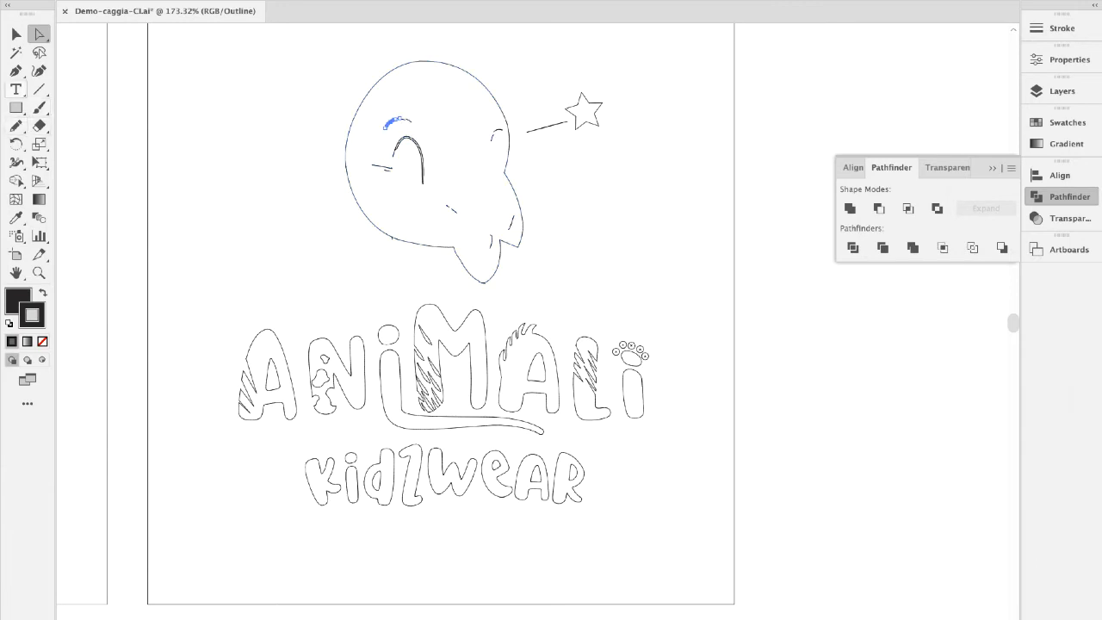
# - Paint over the stray eye, brow and beak lines inside the puffin head with black Blob Brush shapes
pyautogui.press('b')
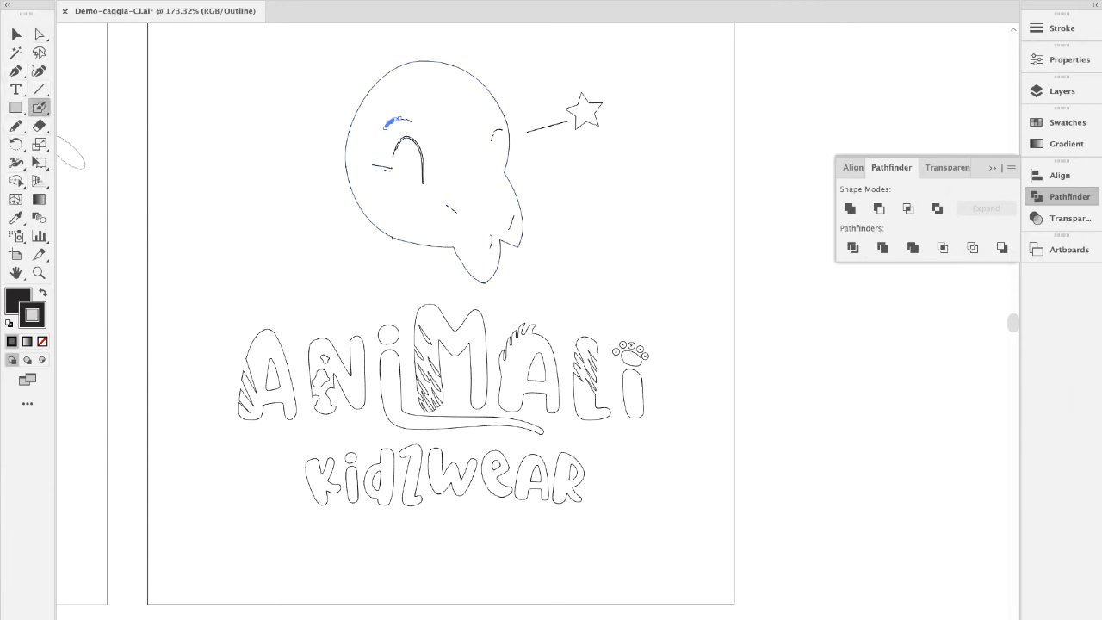
pyautogui.press('x')
pyautogui.moveTo(422, 155)
pyautogui.mouseDown()
pyautogui.moveTo(420, 125)
pyautogui.moveTo(392, 142)
pyautogui.moveTo(390, 168)
pyautogui.moveTo(407, 180)
pyautogui.moveTo(504, 110)
pyautogui.mouseUp()
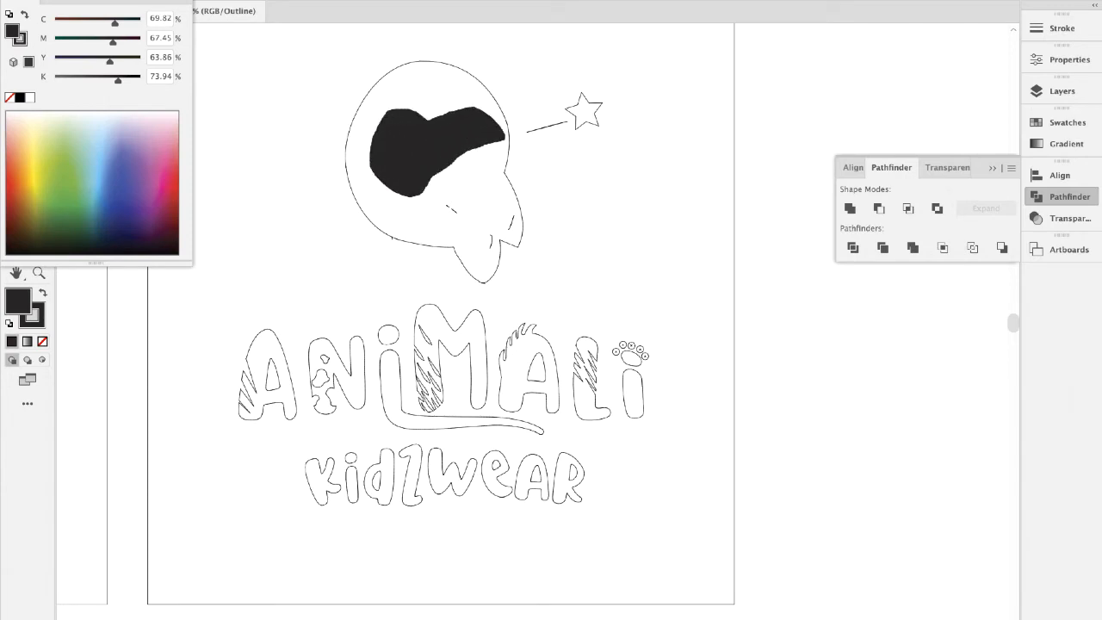
pyautogui.click(450, 204)
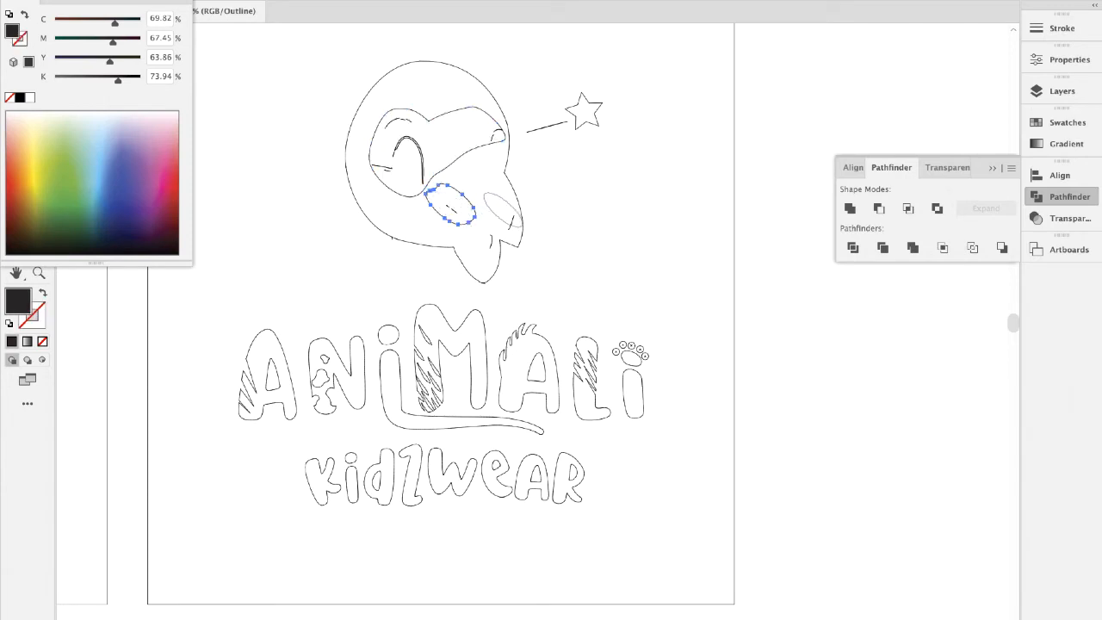
pyautogui.click(502, 213)
pyautogui.click(479, 236)
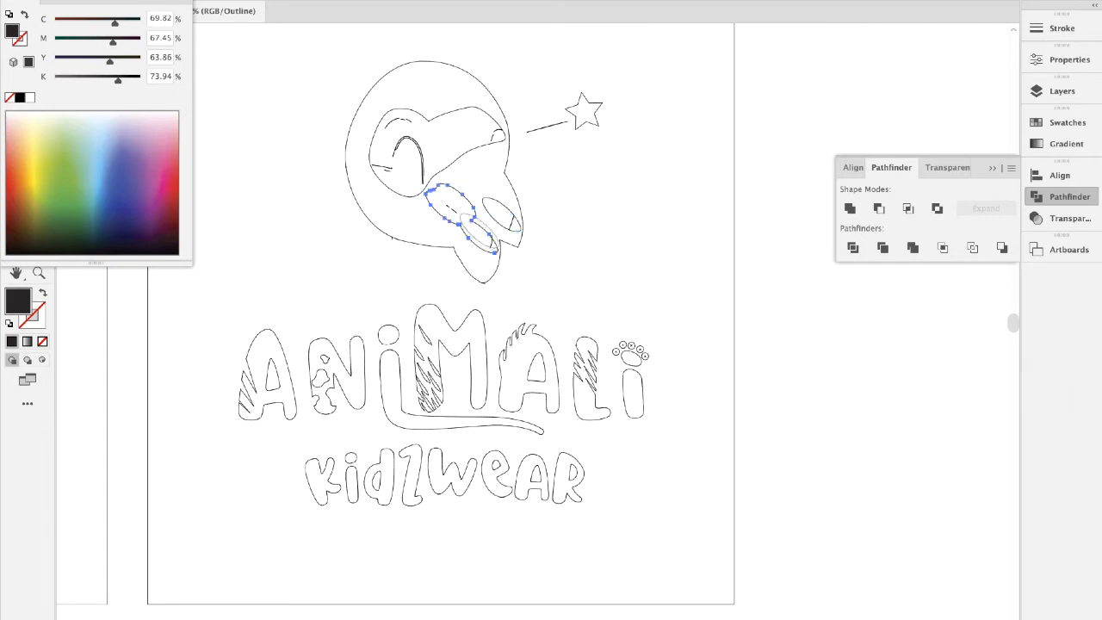
pyautogui.click(480, 231)
pyautogui.click(500, 215)
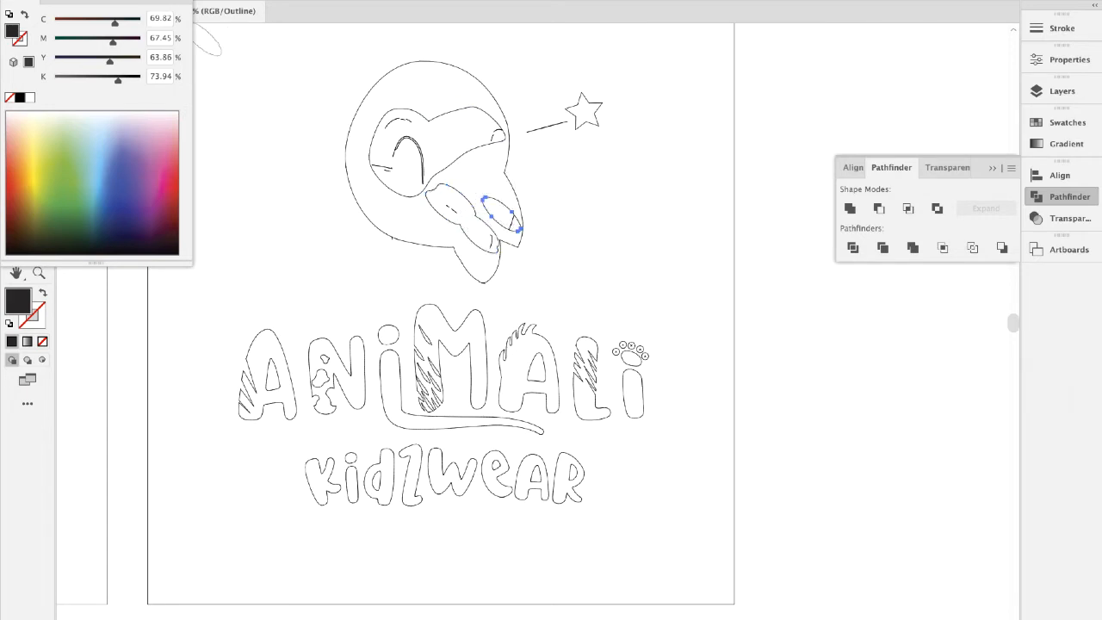
pyautogui.click(6, 1)
pyautogui.click(16, 34)
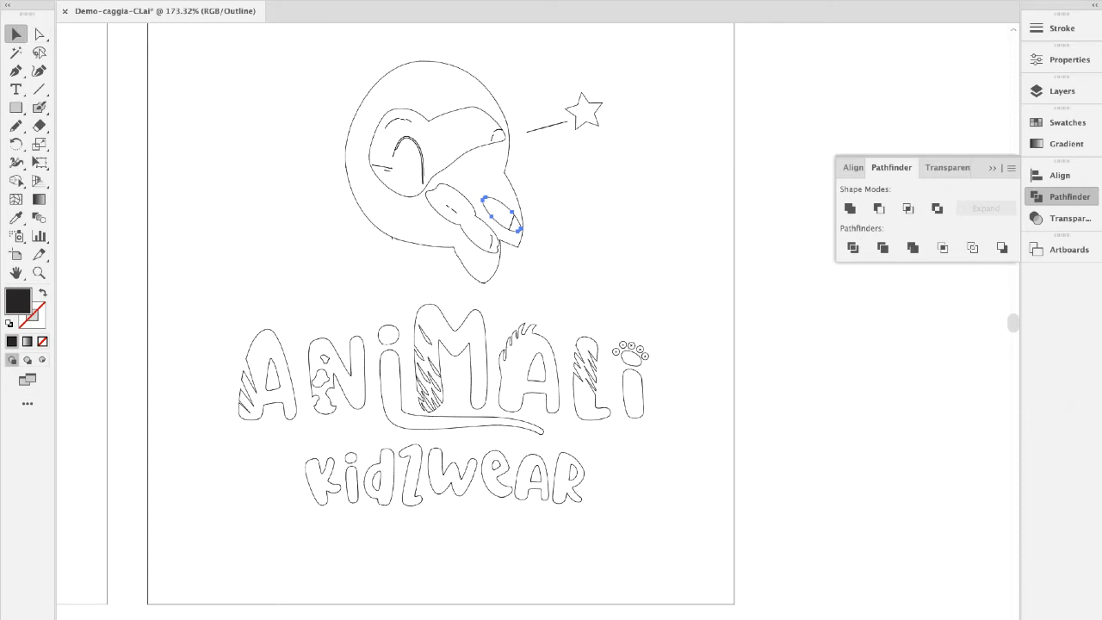
# - Return to Preview and merge the puffin head, painted patches, line and star using Pathfinder Unite
pyautogui.click(355, 1)
pyautogui.click(379, 3)
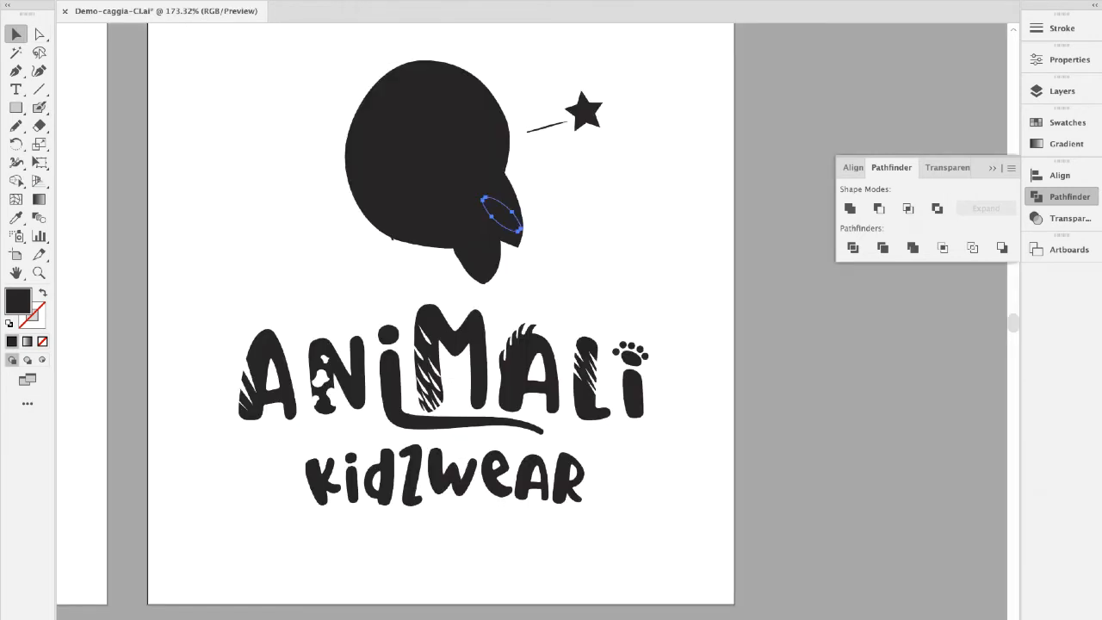
pyautogui.moveTo(327, 55); pyautogui.dragTo(575, 300)
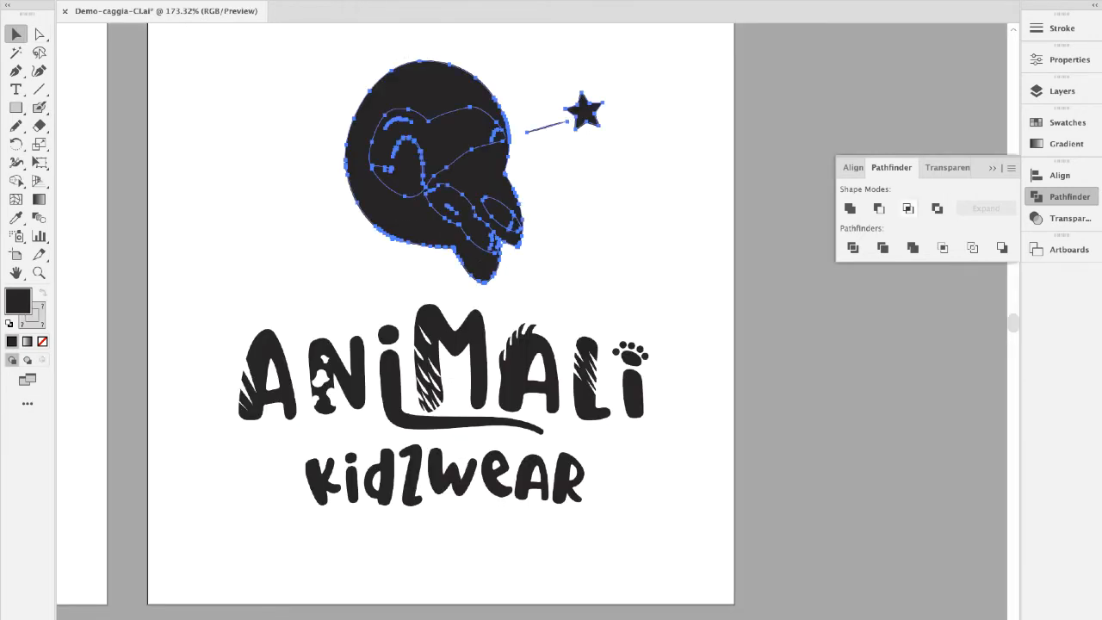
pyautogui.click(850, 208)
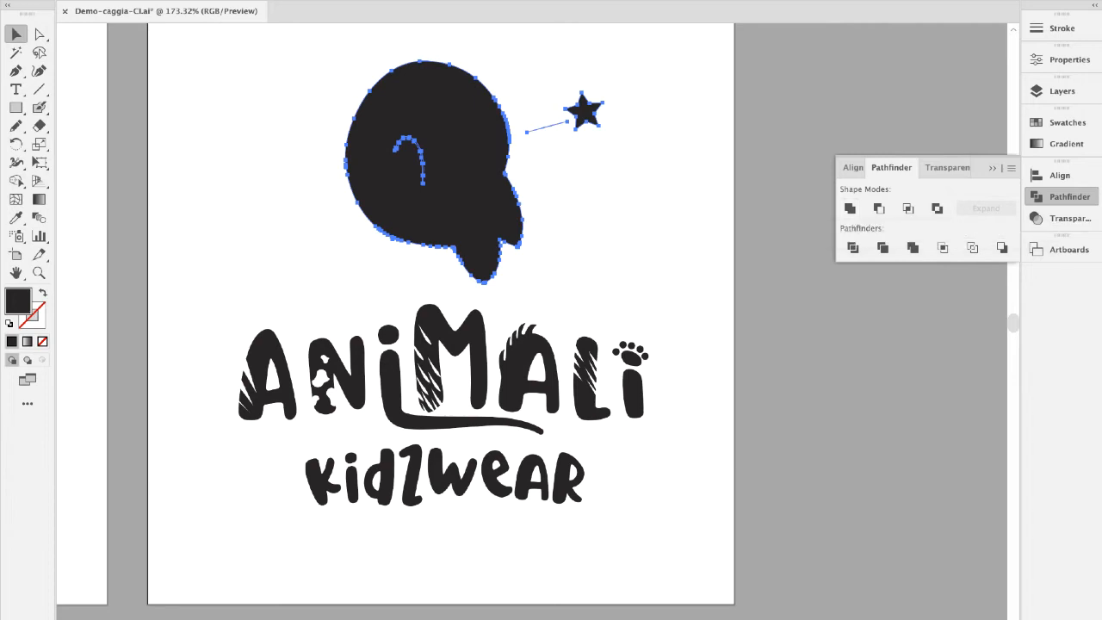
# - Show the artwork in Outline view and delete the leftover curved eye line inside the puffin head
pyautogui.click(39, 35)
pyautogui.click(297, 116)
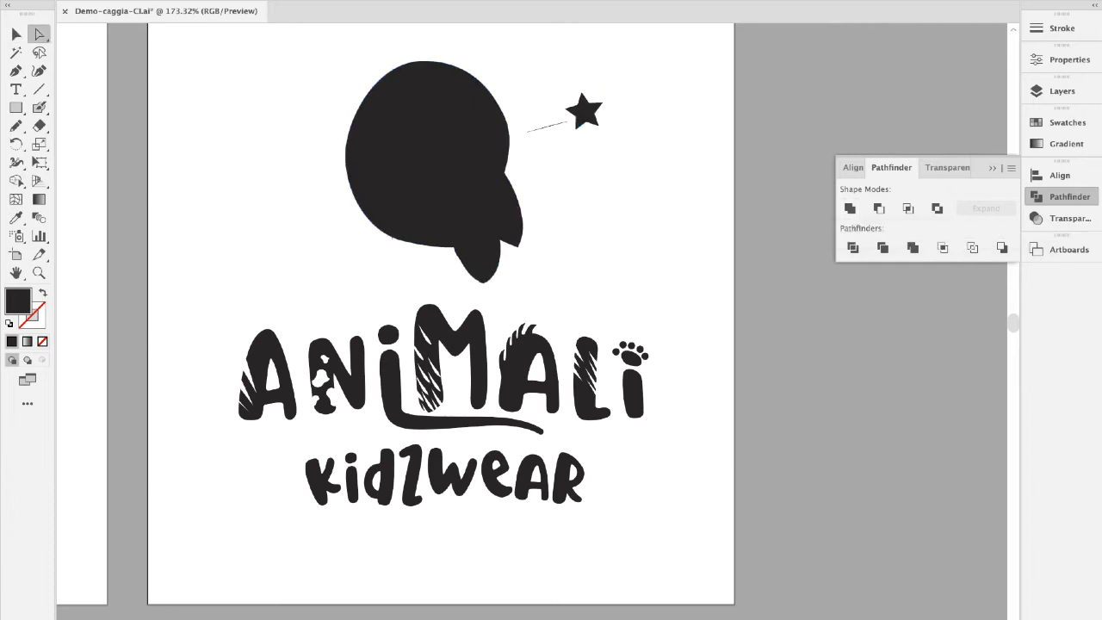
pyautogui.click(352, 0)
pyautogui.click(370, 1)
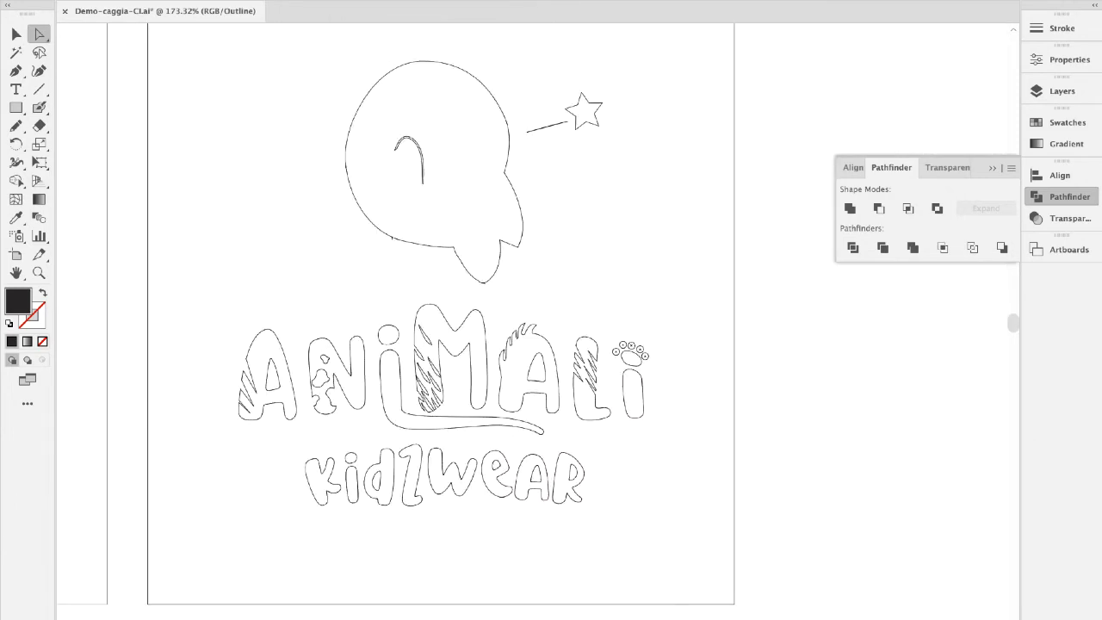
pyautogui.click(414, 141)
pyautogui.press('/')
pyautogui.press('Delete')
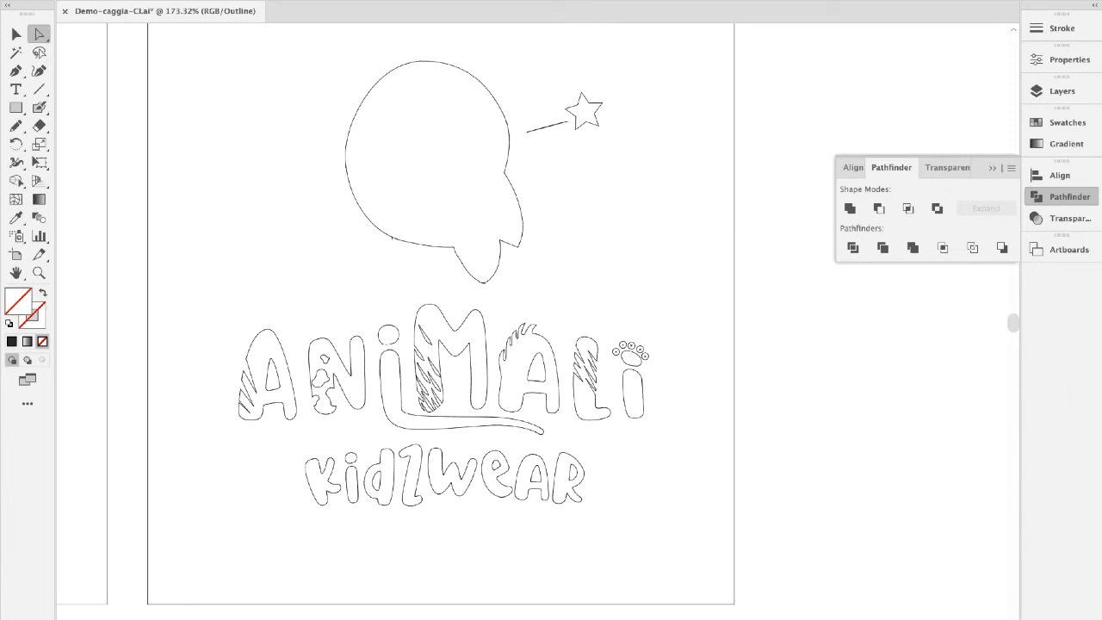
# - Examine the small spur on the lower edge of the puffin head's outline up close
pyautogui.press('z')
pyautogui.click(392, 238)
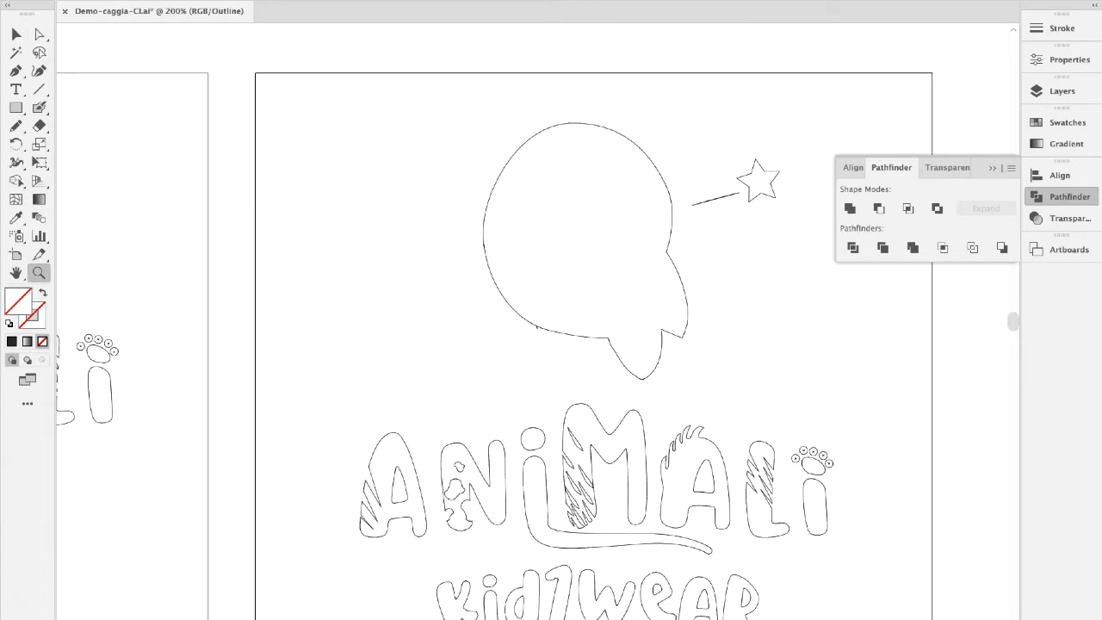
pyautogui.click(536, 324)
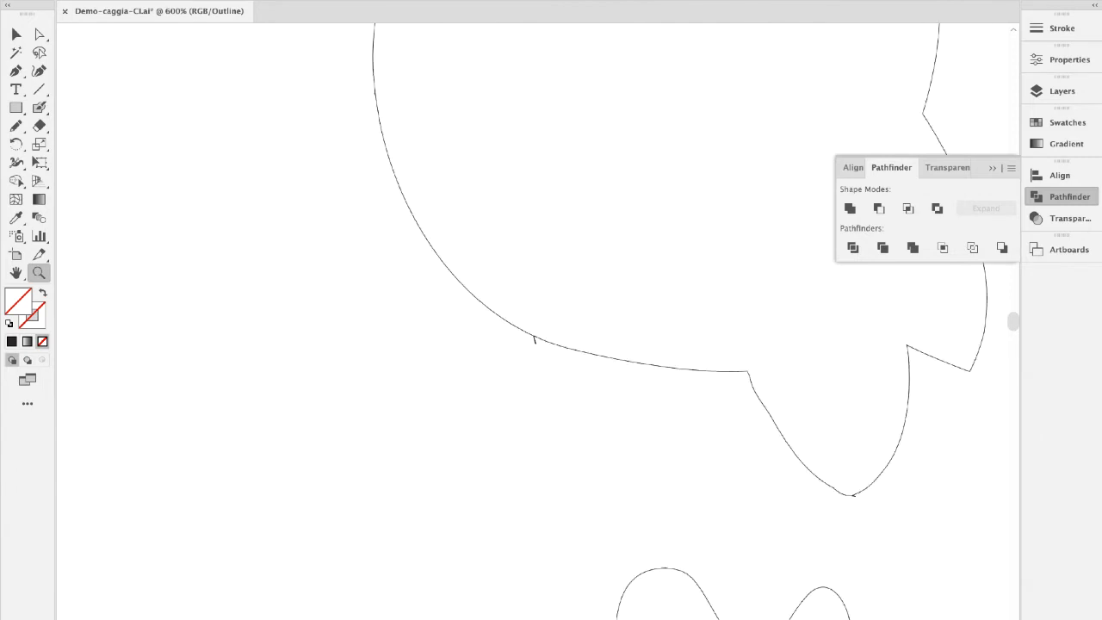
pyautogui.click(557, 325)
pyautogui.click(557, 326)
pyautogui.click(557, 327)
pyautogui.click(379, 328)
pyautogui.click(379, 328)
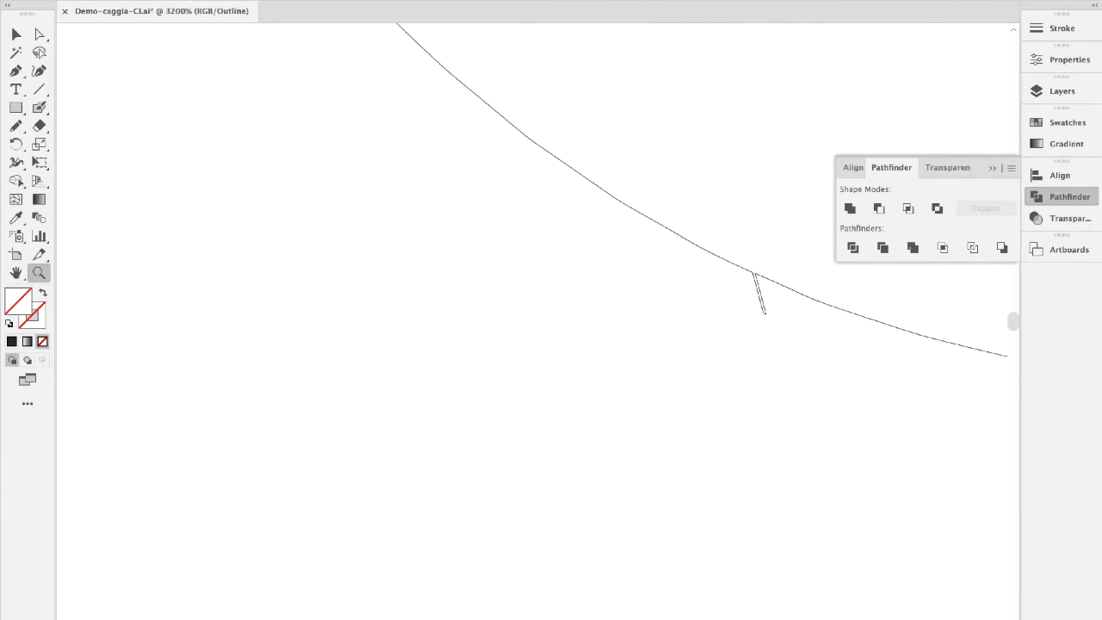
pyautogui.click(754, 288)
pyautogui.hscroll(5, 551, 302)
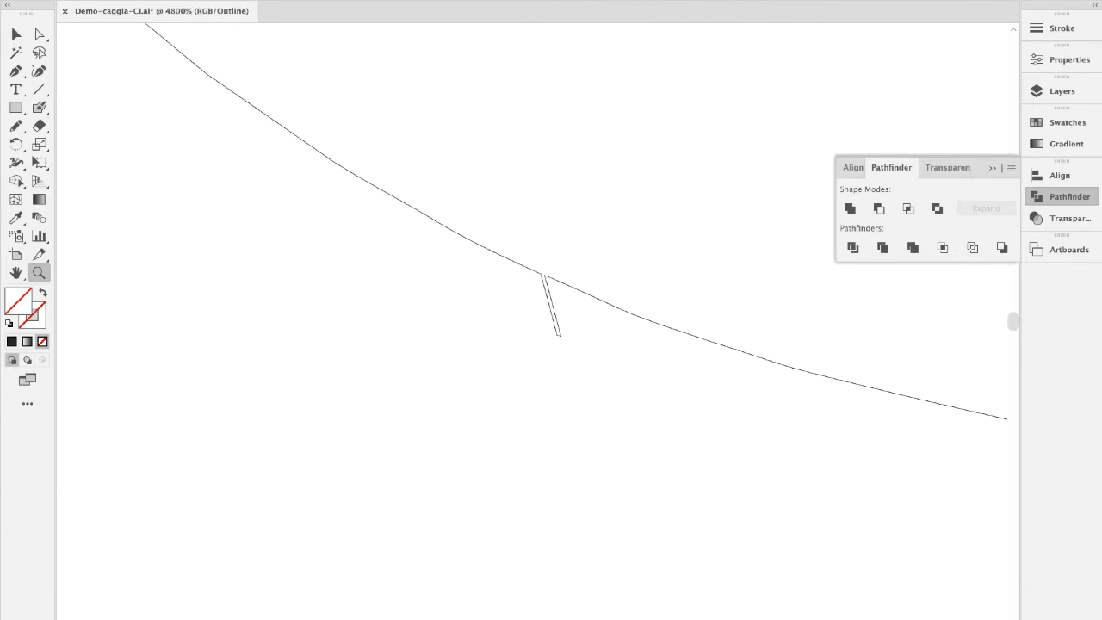
pyautogui.press('v')
pyautogui.click(437, 219)
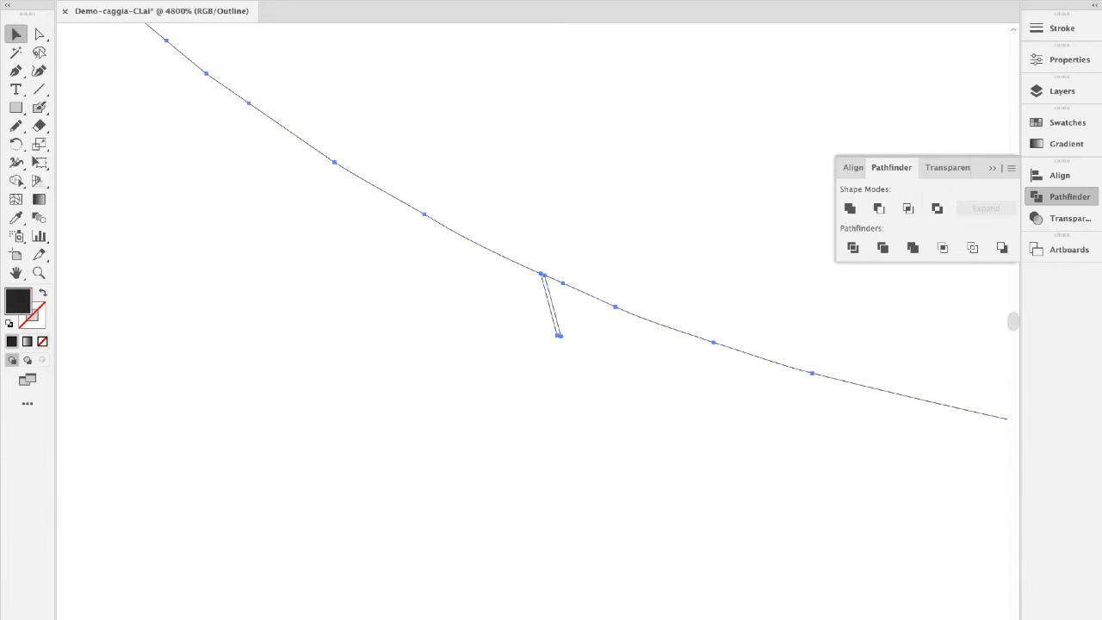
pyautogui.click(15, 125)
pyautogui.click(15, 125)
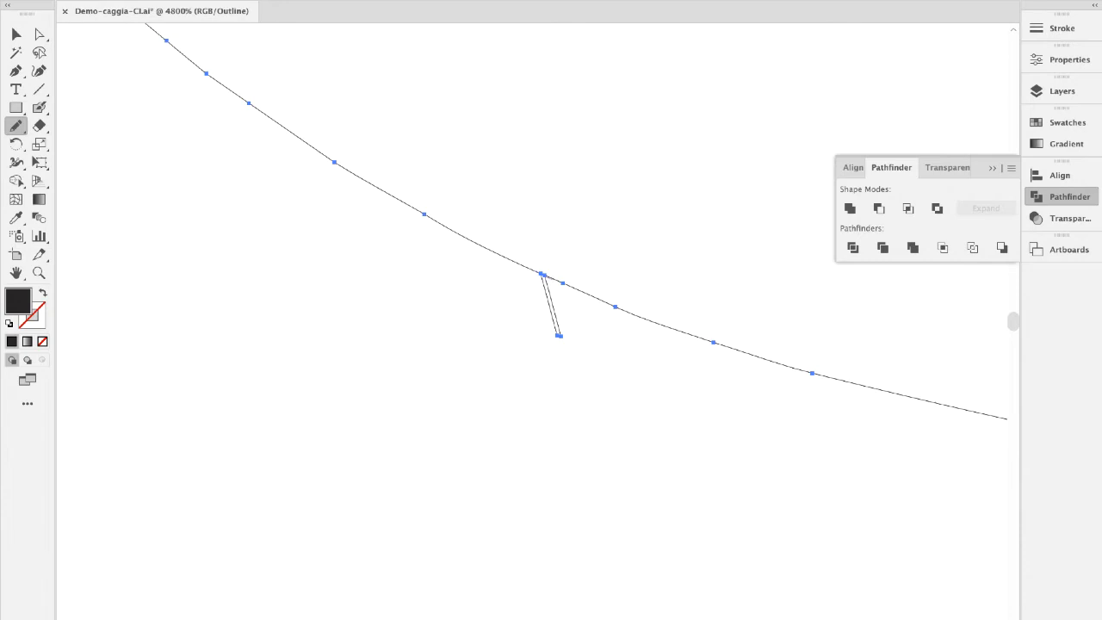
pyautogui.hotkey('ctrl', '0')
pyautogui.click(17, 35)
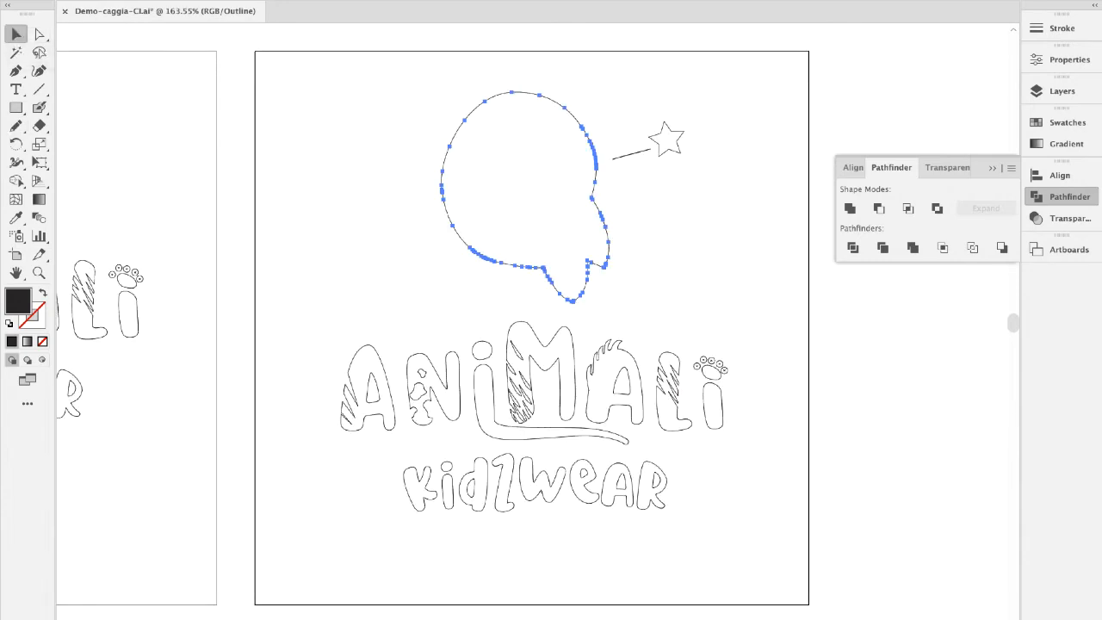
# - Select the whole puffin logo with its lettering, return to Preview, and merge it using Pathfinder Unite
pyautogui.click(362, 189)
pyautogui.moveTo(299, 108); pyautogui.dragTo(732, 537)
pyautogui.click(351, 0)
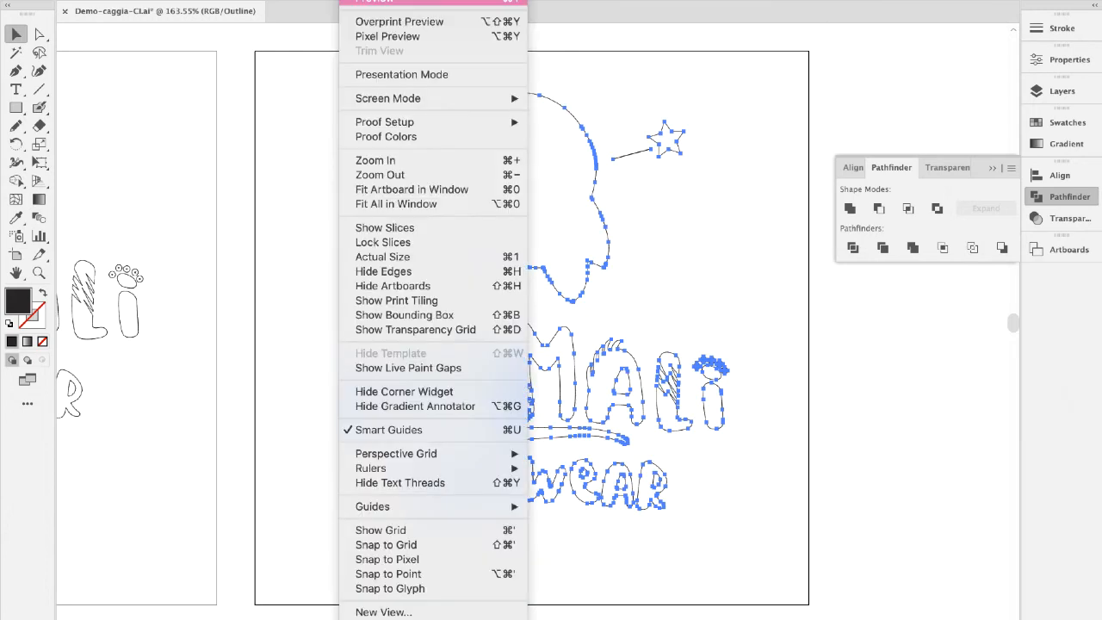
pyautogui.click(379, 3)
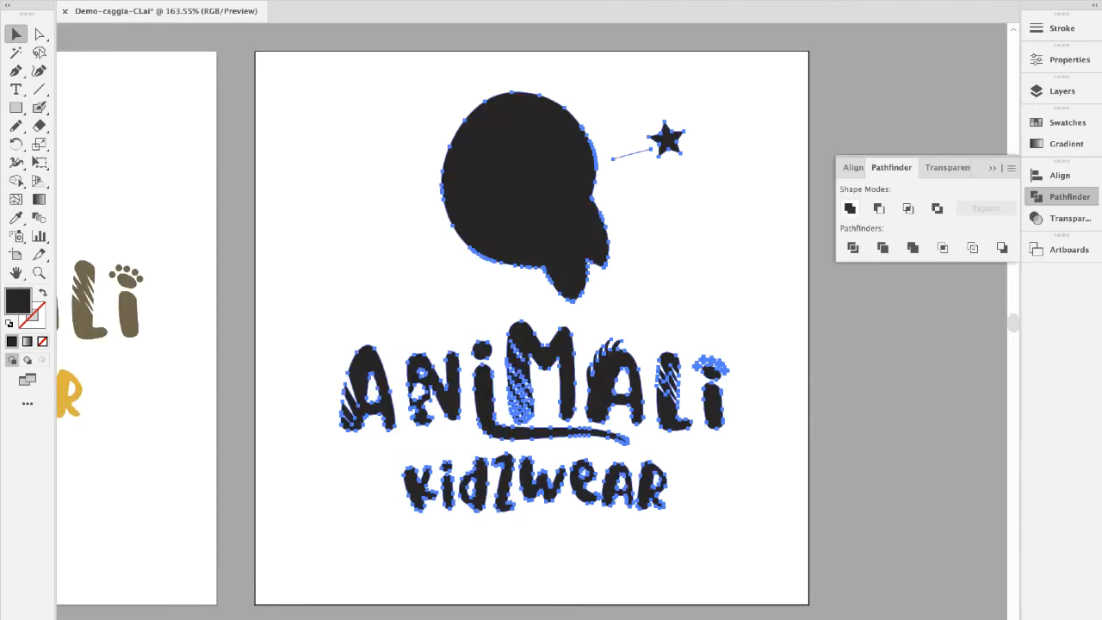
pyautogui.click(850, 209)
# - Offset the logo paths by 0.125 in with Miter joins and a miter limit of 0, and unite the offset shapes
pyautogui.click(184, 1)
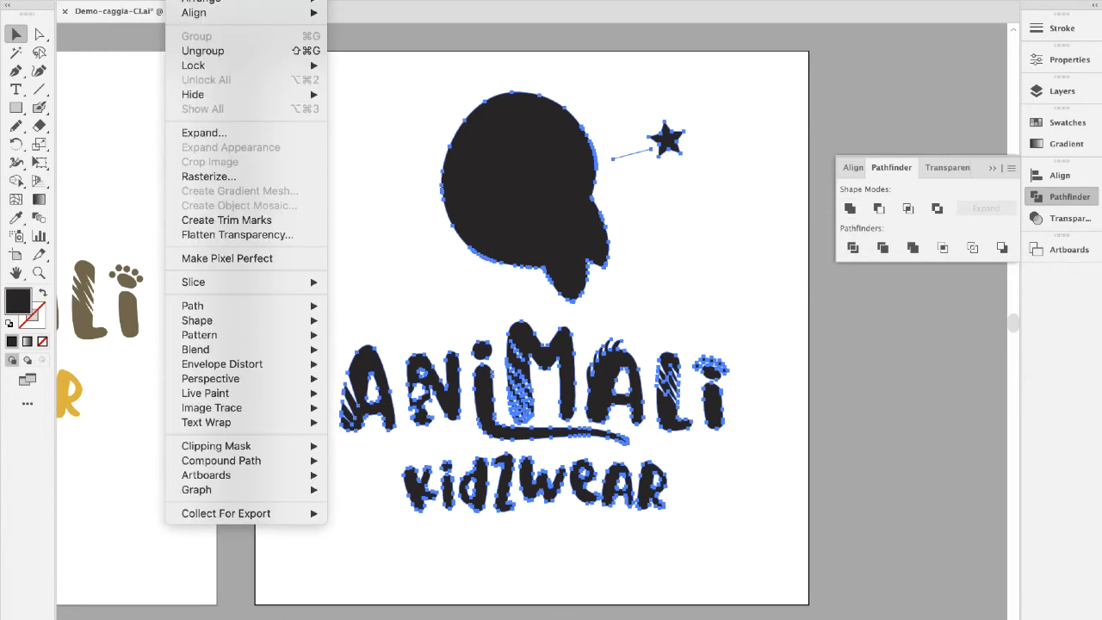
pyautogui.moveTo(259, 306)
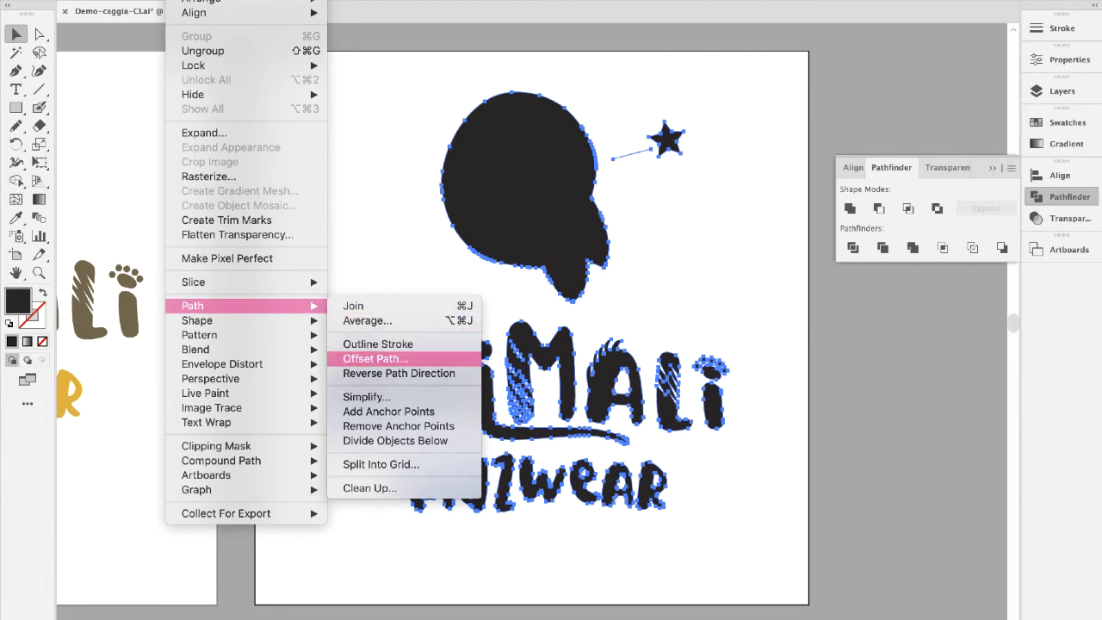
pyautogui.click(376, 358)
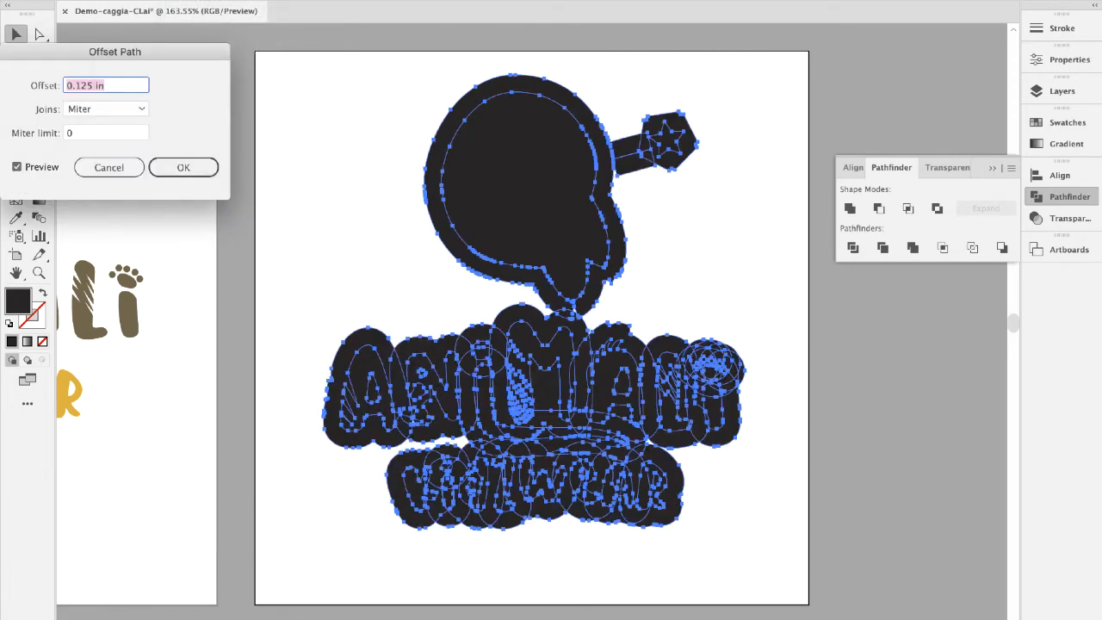
pyautogui.press('Return')
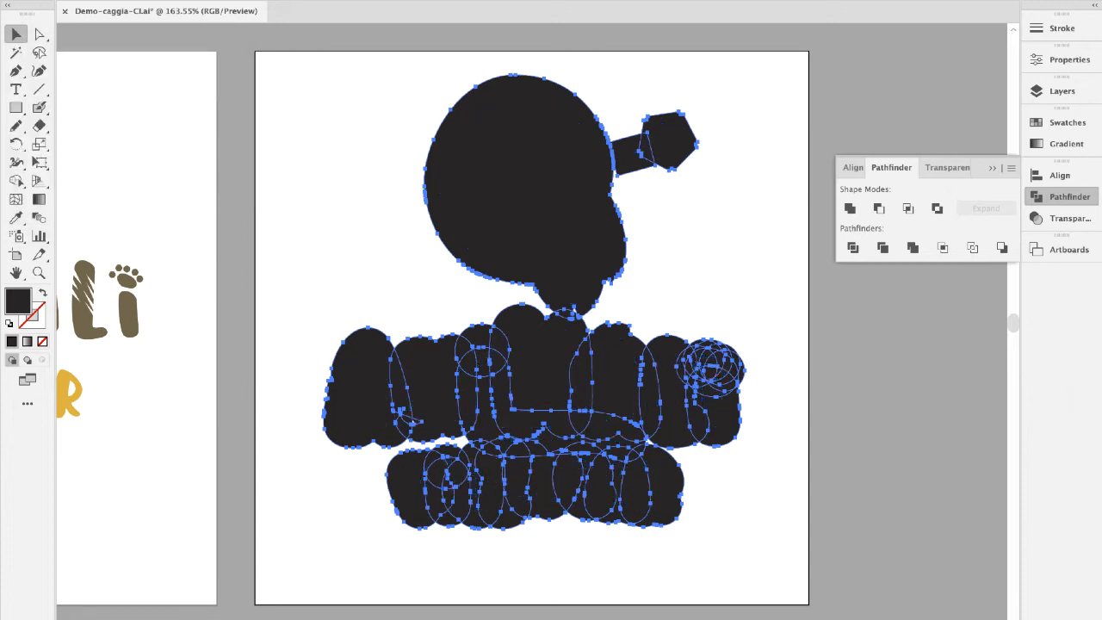
pyautogui.click(850, 208)
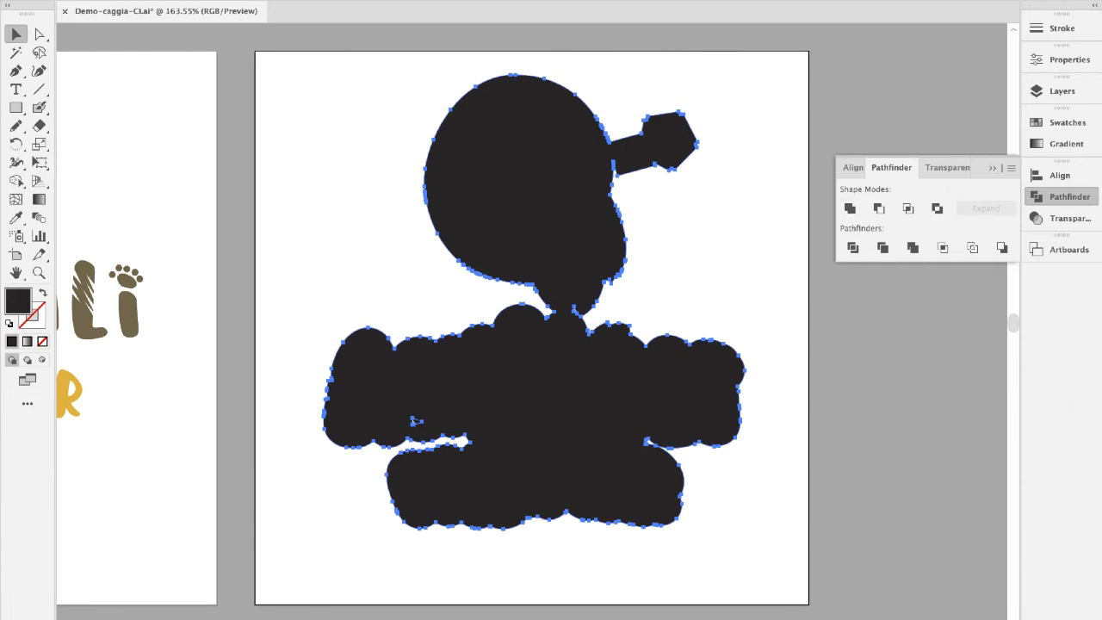
# - Remove the small leftover hole inside the ANIMALI part of the merged silhouette
pyautogui.press('super+shift+a')
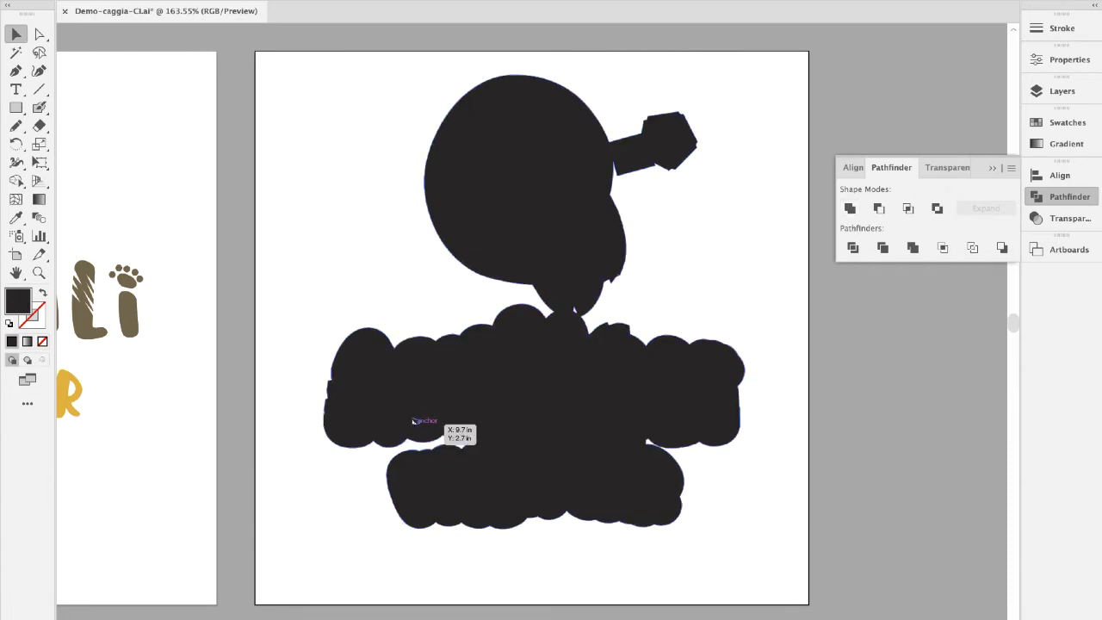
pyautogui.press('a')
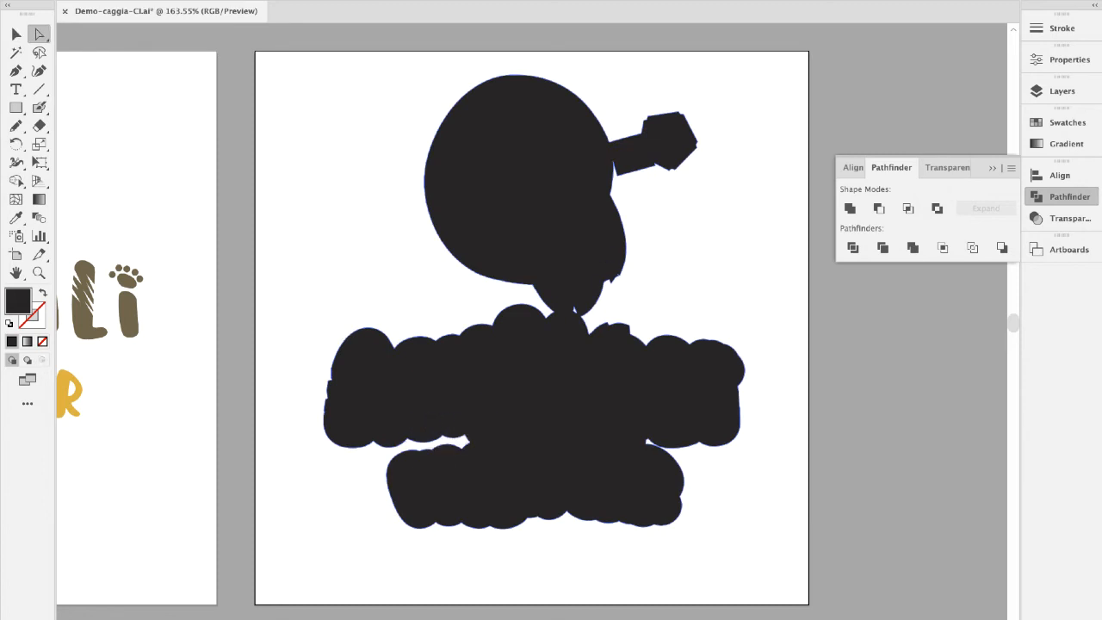
pyautogui.click(574, 312)
# - Move the full-colour puffin logo onto its black silhouette, centred inside it, and remove the stray specks beside the head
pyautogui.press('v')
pyautogui.scroll(5, 573, 353)
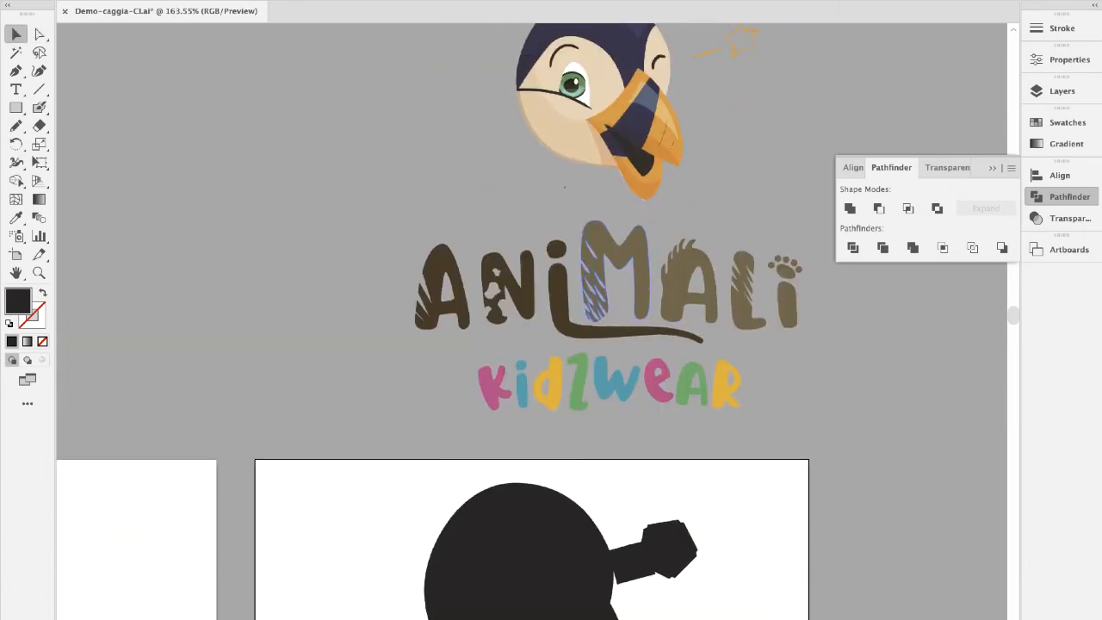
pyautogui.scroll(1, 432, 334)
pyautogui.click(564, 204)
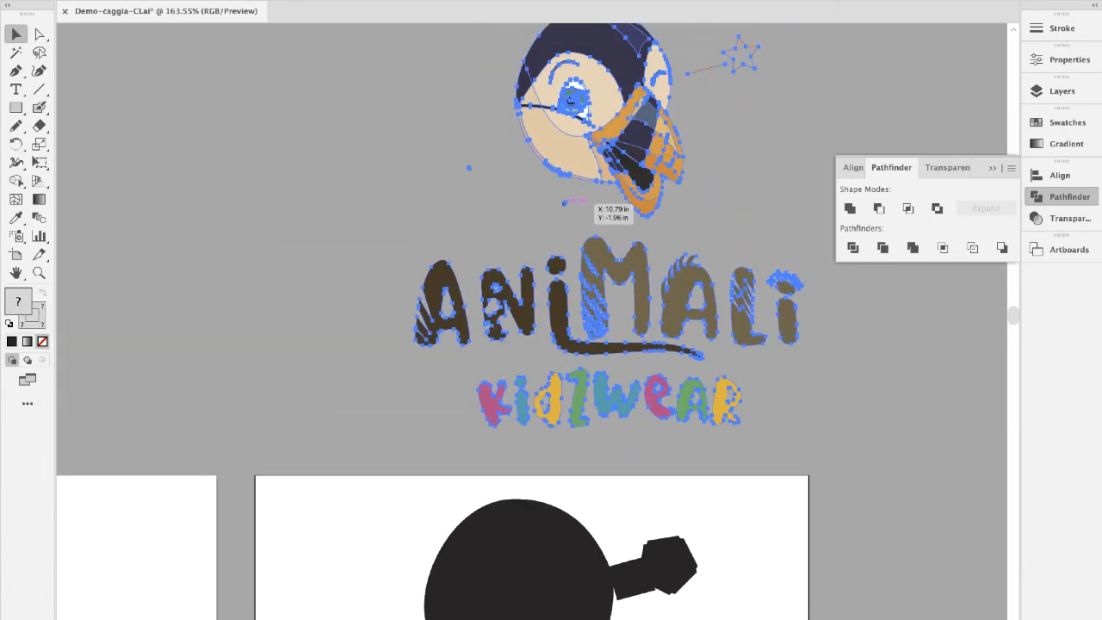
pyautogui.moveTo(609, 61); pyautogui.dragTo(536, 572)
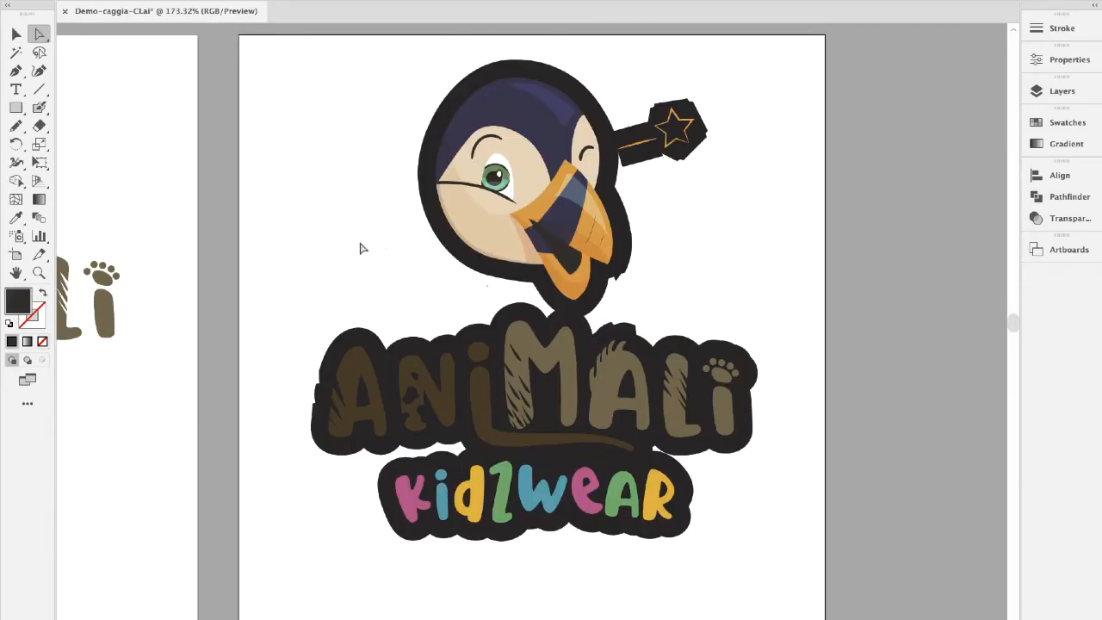
pyautogui.moveTo(362, 242); pyautogui.dragTo(402, 261)
# - Set the black silhouette behind the puffin logo to no fill and a magenta stroke from the swatches
pyautogui.press('v')
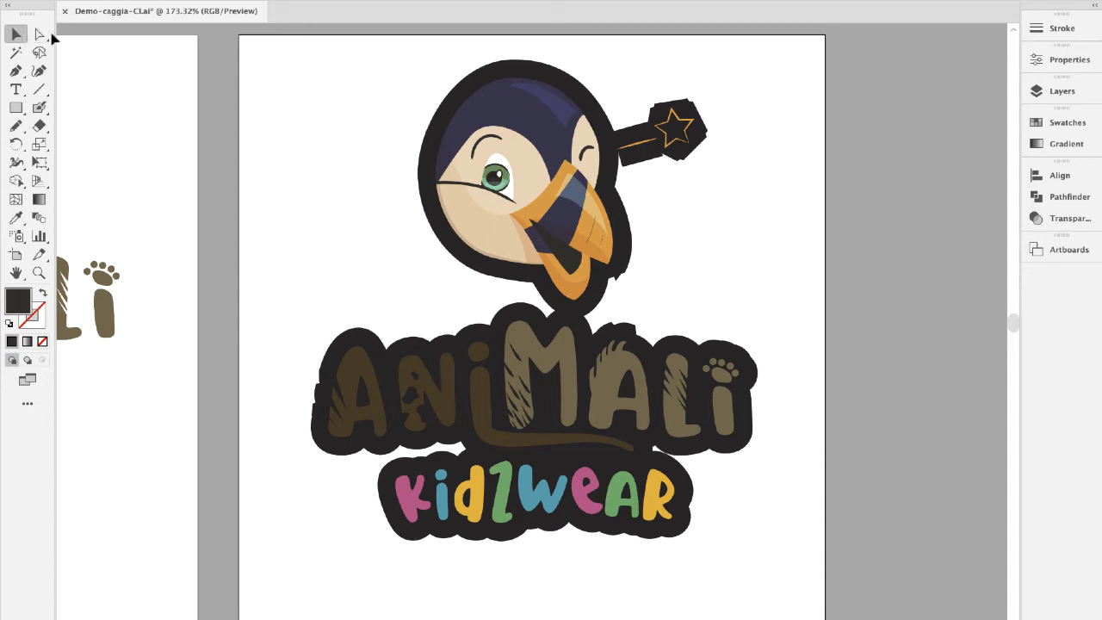
pyautogui.click(467, 133)
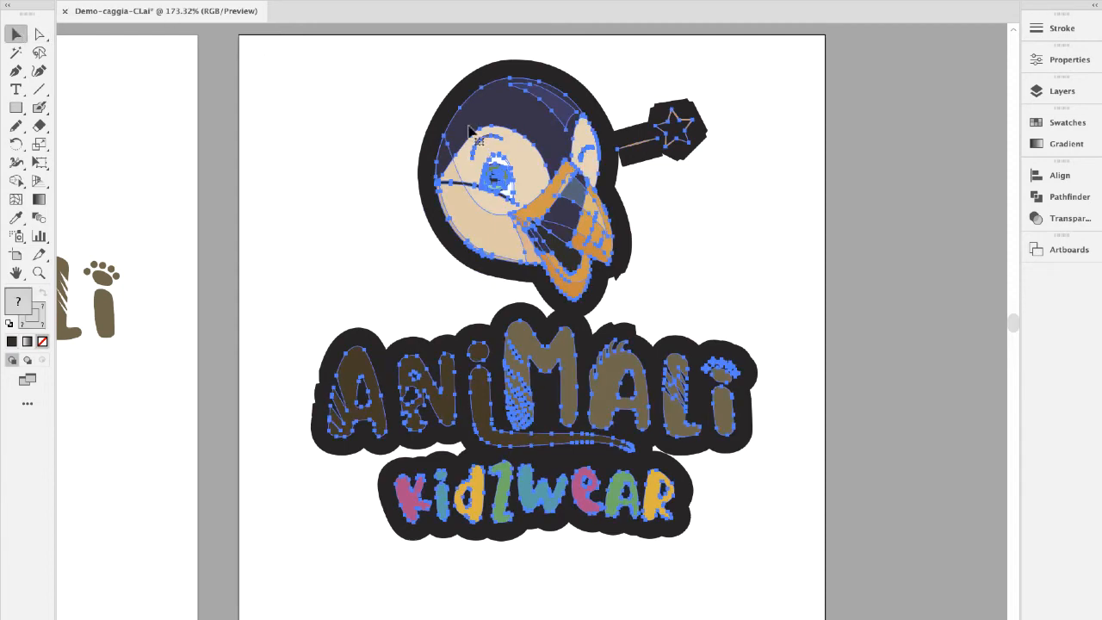
pyautogui.click(464, 87)
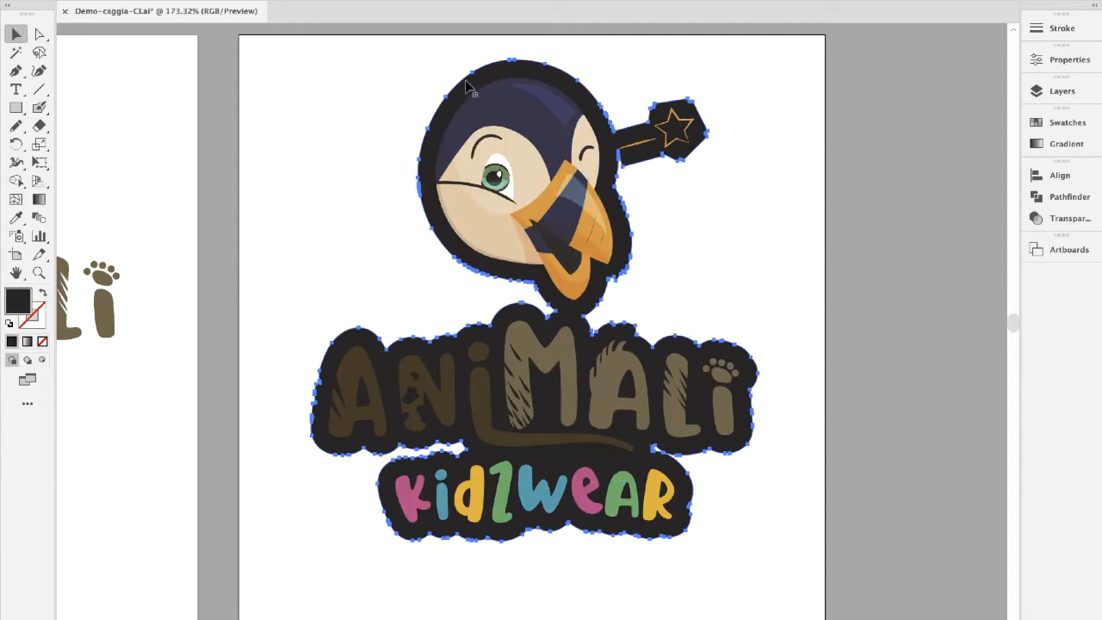
pyautogui.click(1047, 120)
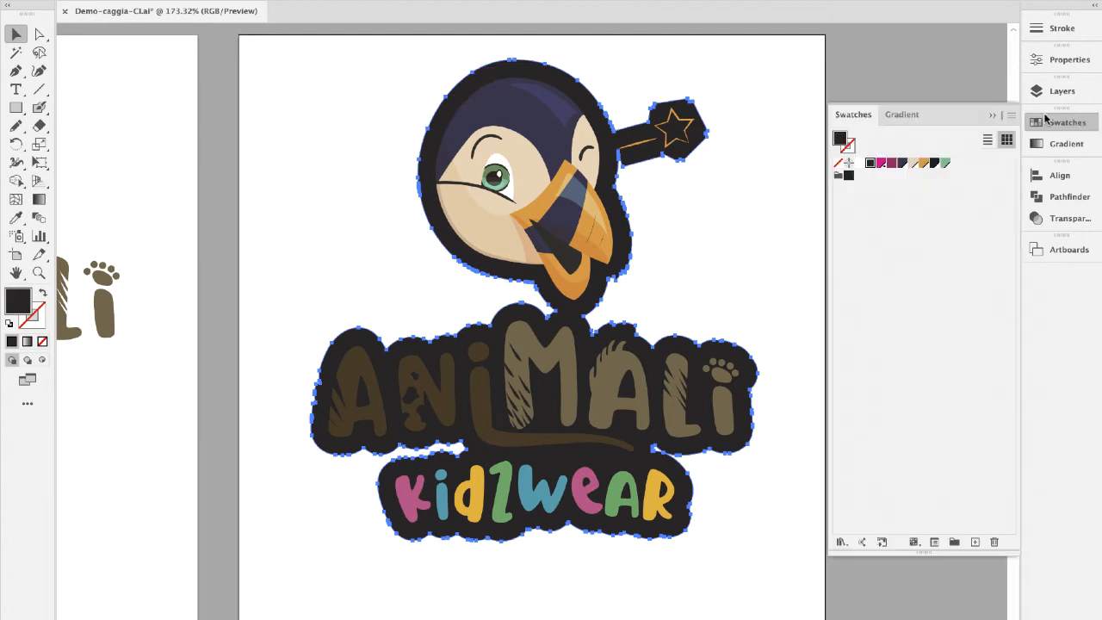
pyautogui.click(839, 164)
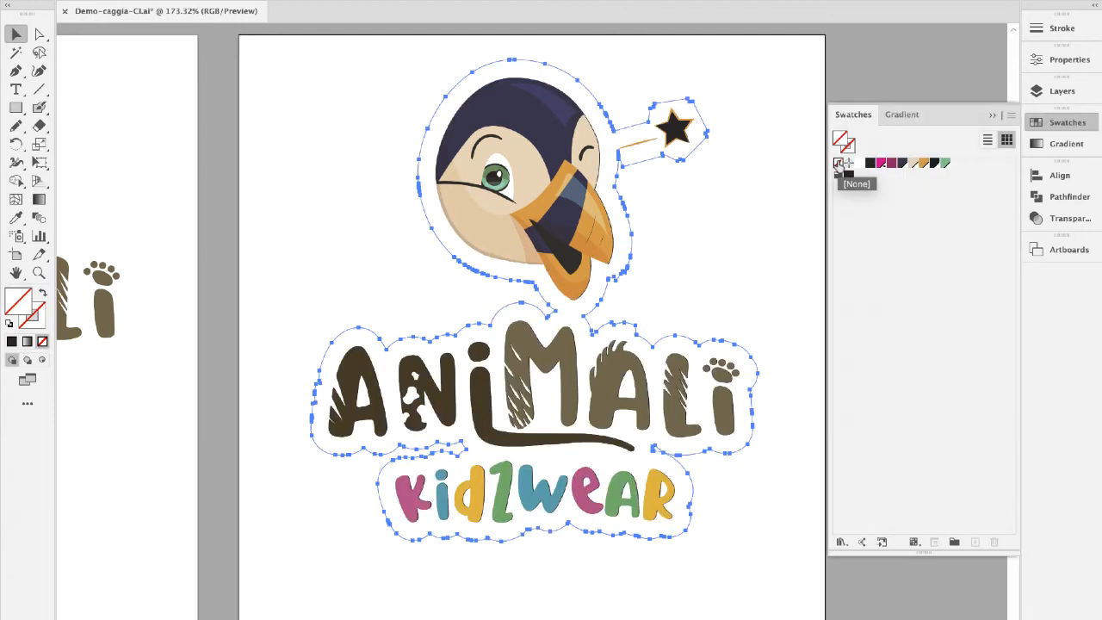
pyautogui.click(882, 166)
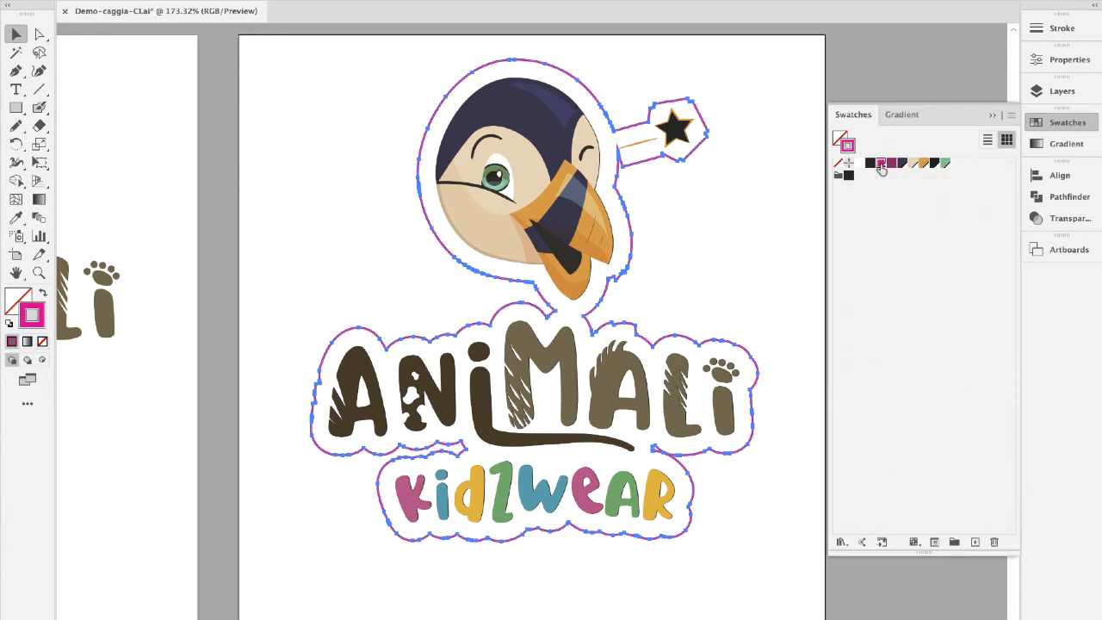
pyautogui.click(733, 172)
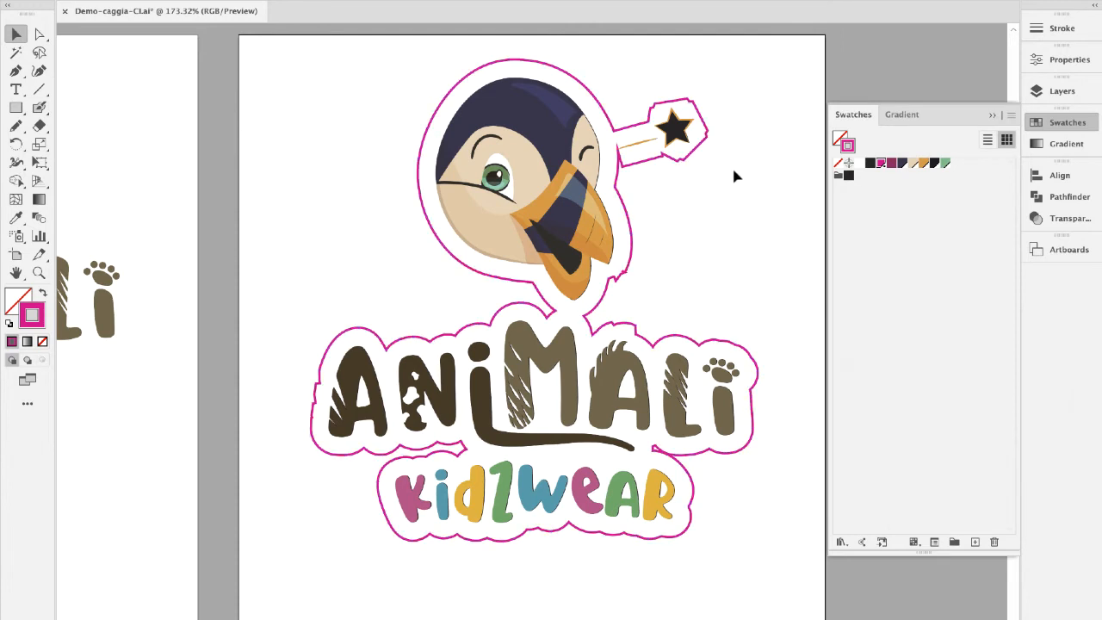
# - Redraw the magenta contour around the star with the Pencil tool as one smooth rounded bulge joined to the head
pyautogui.click(691, 158)
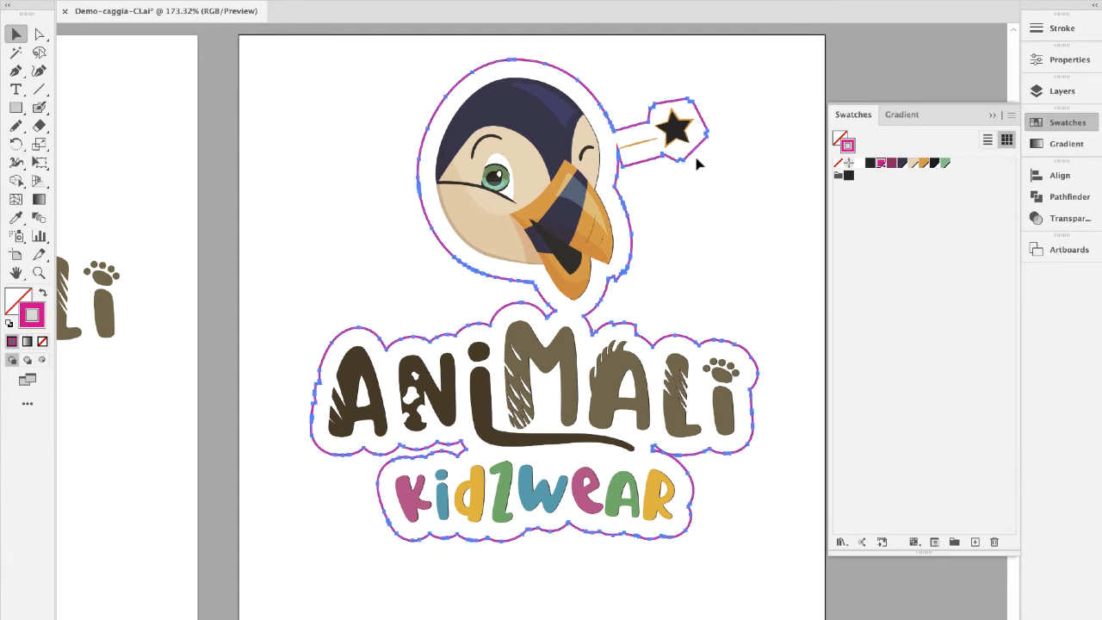
pyautogui.click(15, 126)
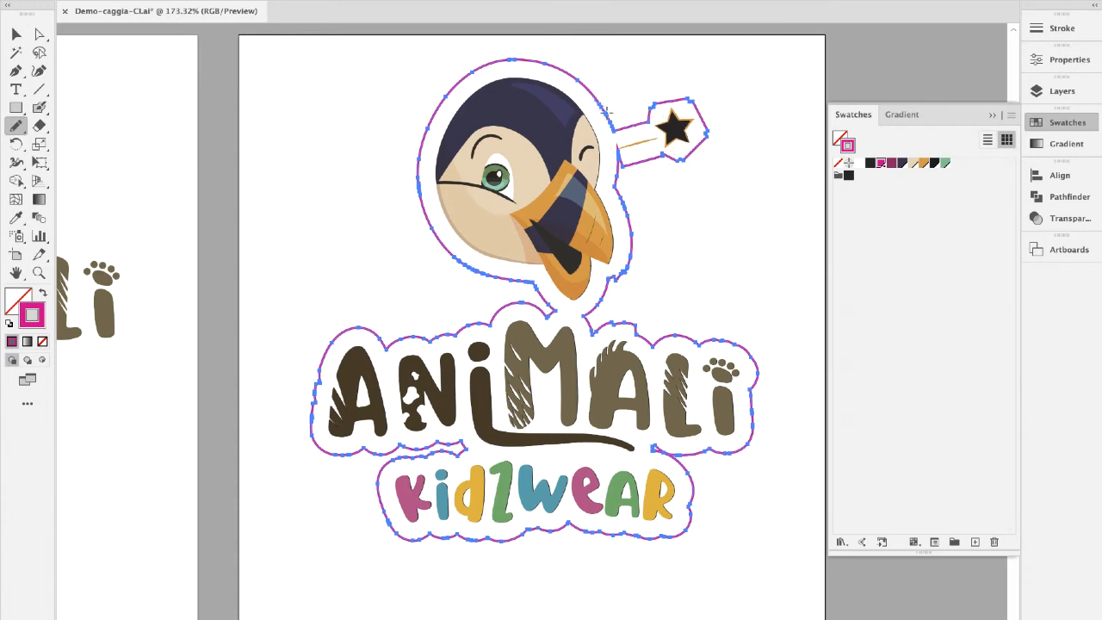
pyautogui.moveTo(605, 111)
pyautogui.mouseDown()
pyautogui.moveTo(671, 100)
pyautogui.moveTo(663, 164)
pyautogui.moveTo(623, 209)
pyautogui.mouseUp()
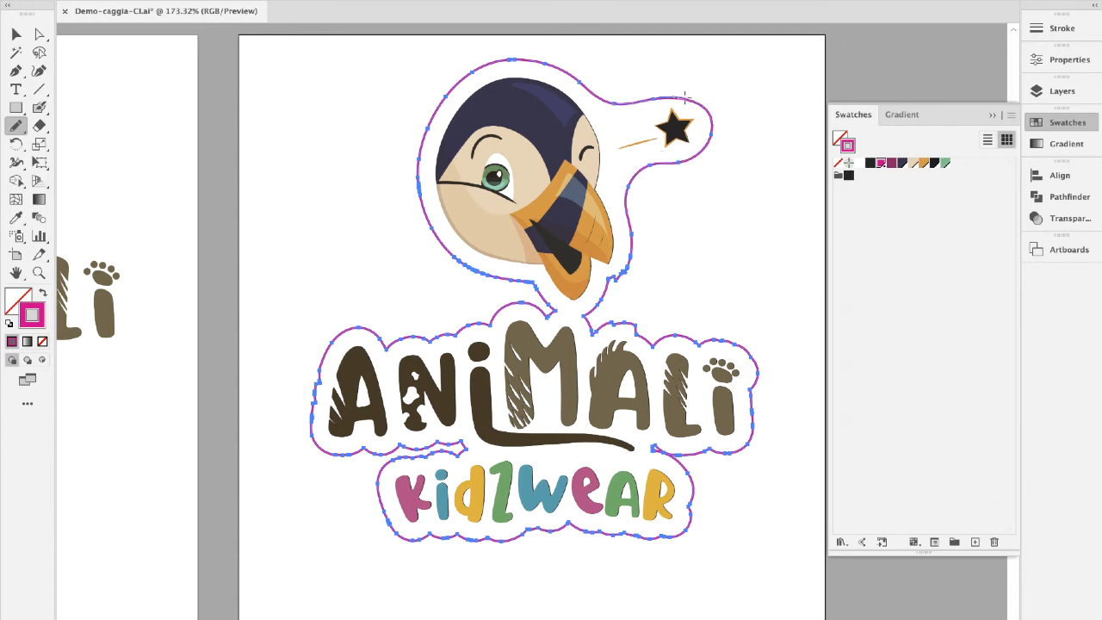
pyautogui.moveTo(684, 98); pyautogui.dragTo(711, 120)
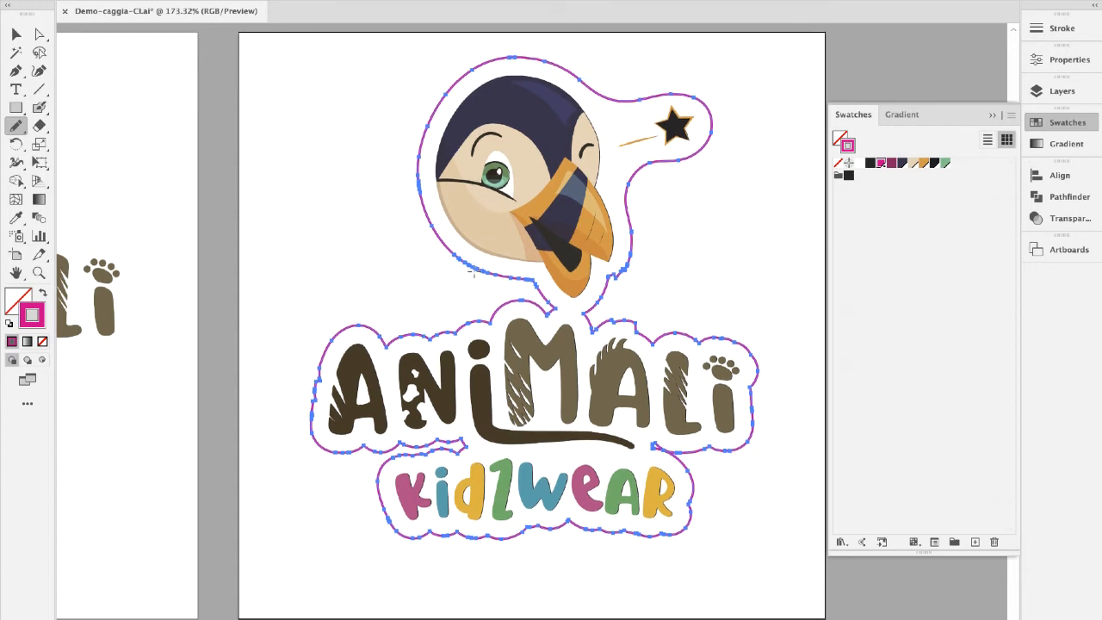
# - Redraw the contour with the Pencil tool as smooth curves on both sides between the puffin's head and the ANIMALI lettering
pyautogui.scroll(-1, 640, 275)
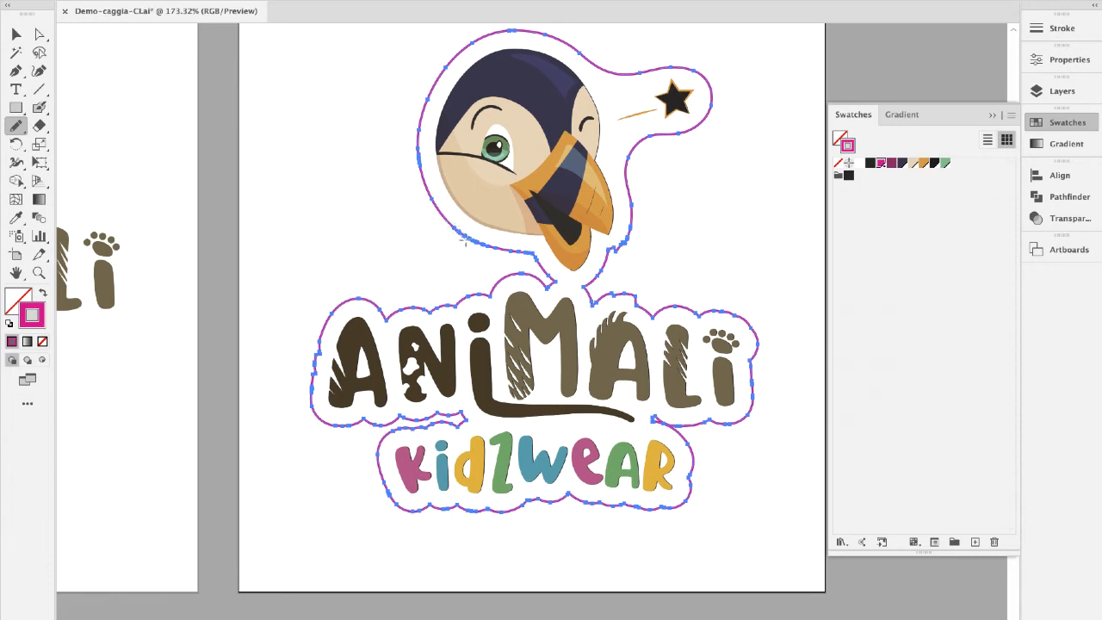
pyautogui.moveTo(466, 243)
pyautogui.mouseDown()
pyautogui.moveTo(479, 277)
pyautogui.moveTo(455, 306)
pyautogui.mouseUp()
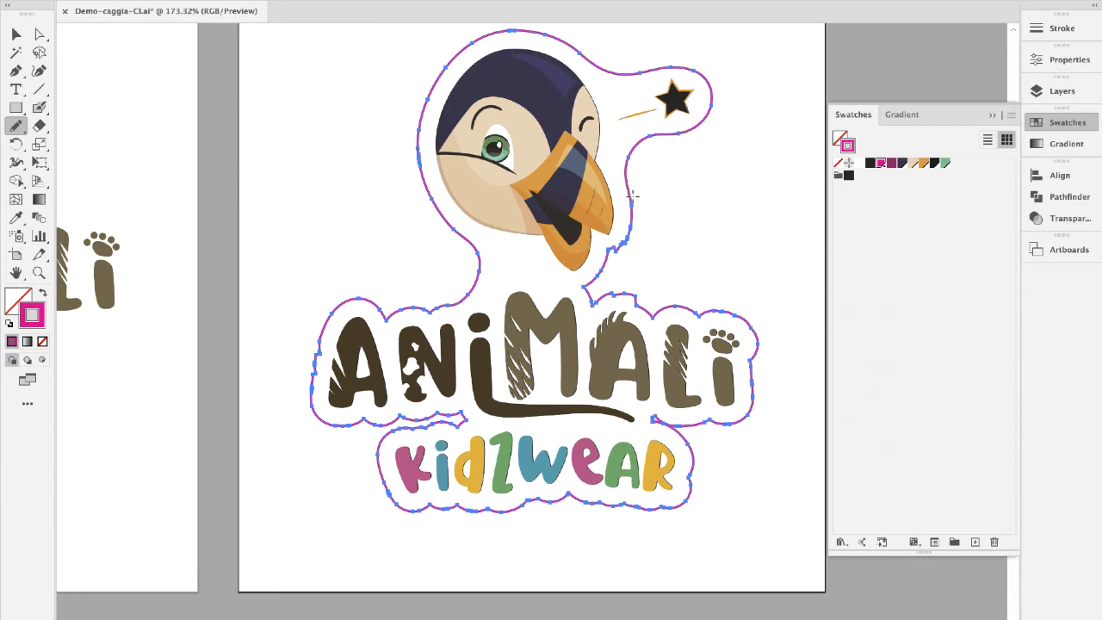
pyautogui.moveTo(632, 206); pyautogui.dragTo(675, 307)
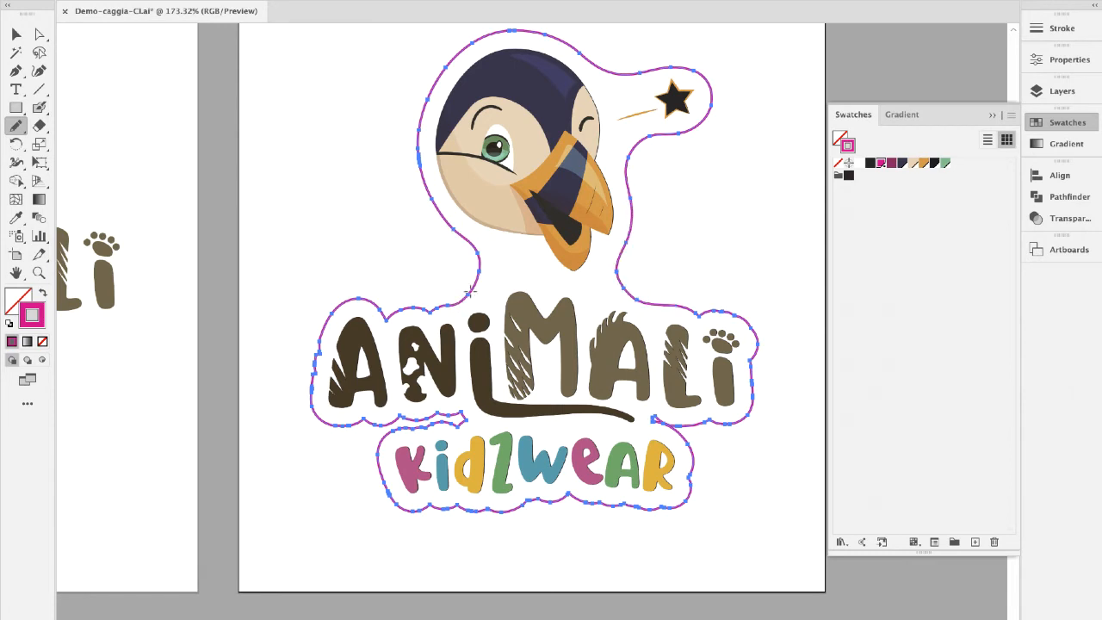
pyautogui.moveTo(473, 293)
pyautogui.mouseDown()
pyautogui.moveTo(372, 307)
pyautogui.moveTo(353, 295)
pyautogui.moveTo(421, 302)
pyautogui.mouseUp()
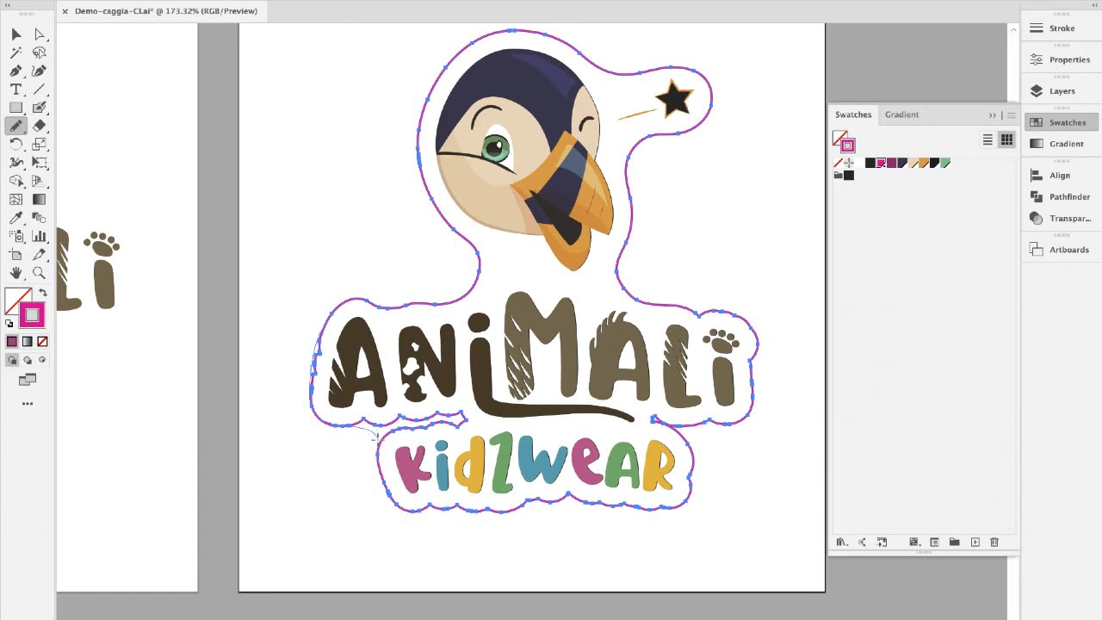
# - Smooth the contour around the KIDZWEAR lettering by redrawing both side transitions from ANIMALI and the wavy bottom edge
pyautogui.moveTo(377, 444); pyautogui.dragTo(378, 448)
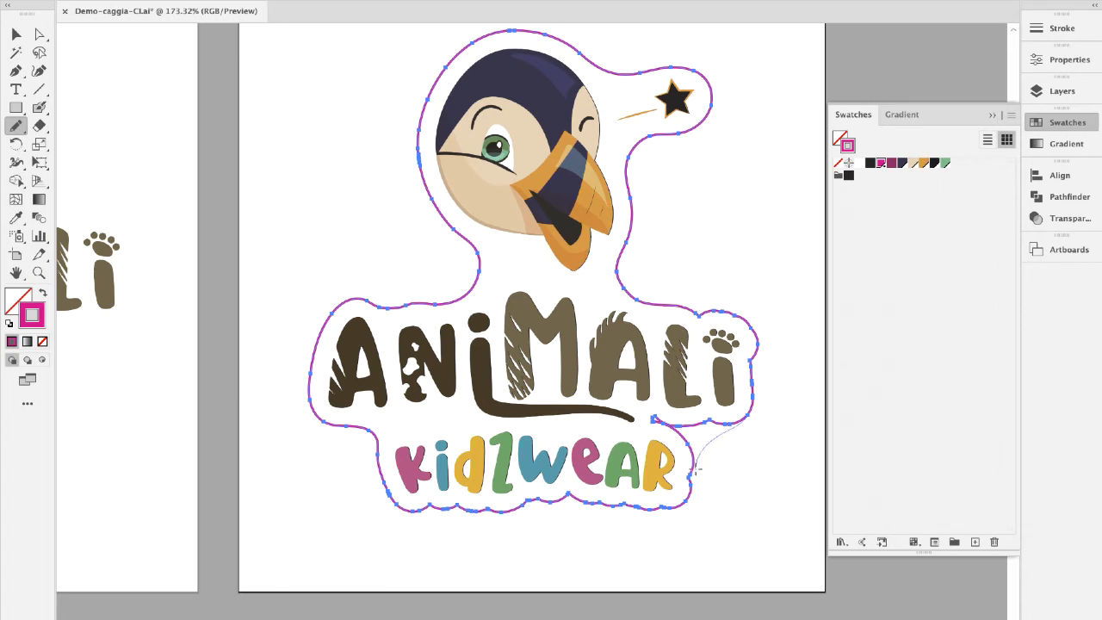
pyautogui.moveTo(683, 507); pyautogui.dragTo(685, 503)
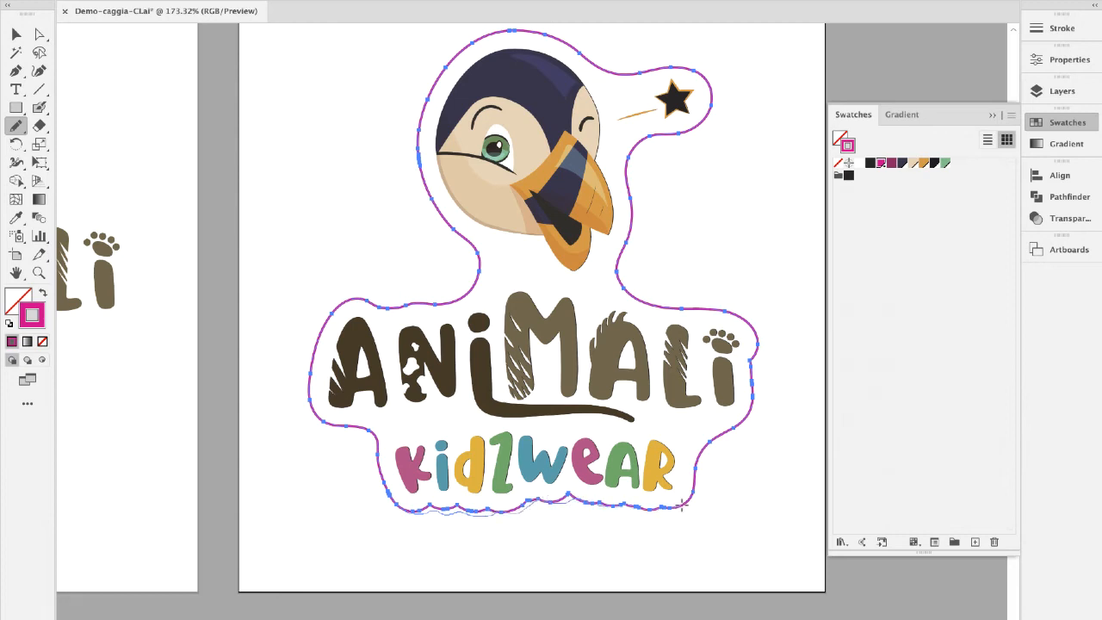
pyautogui.moveTo(690, 487); pyautogui.dragTo(689, 475)
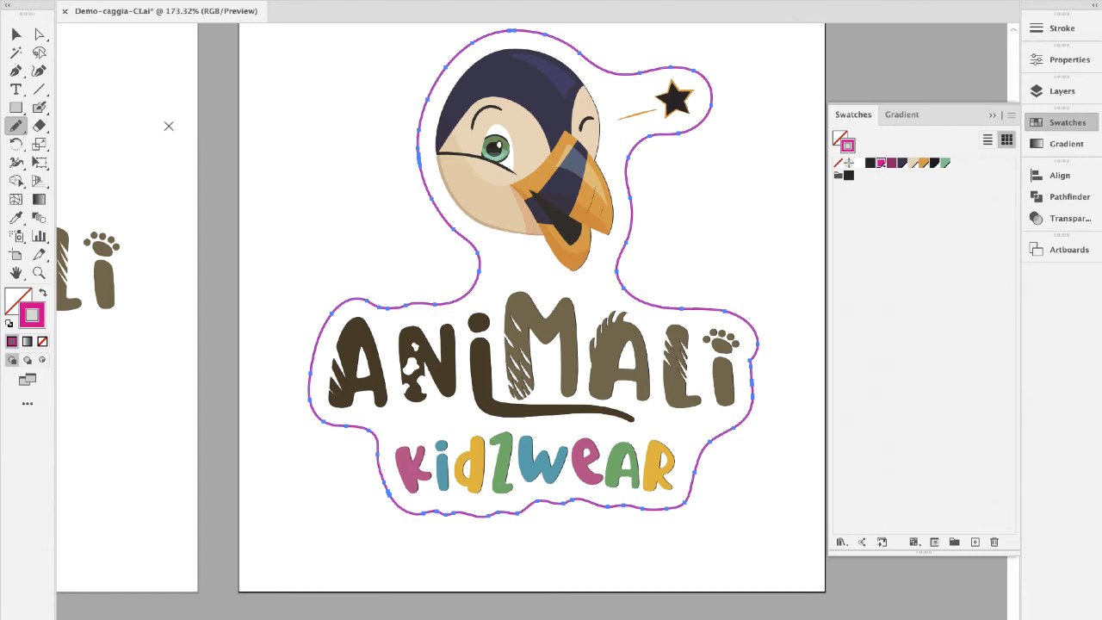
pyautogui.press('v')
pyautogui.click(252, 170)
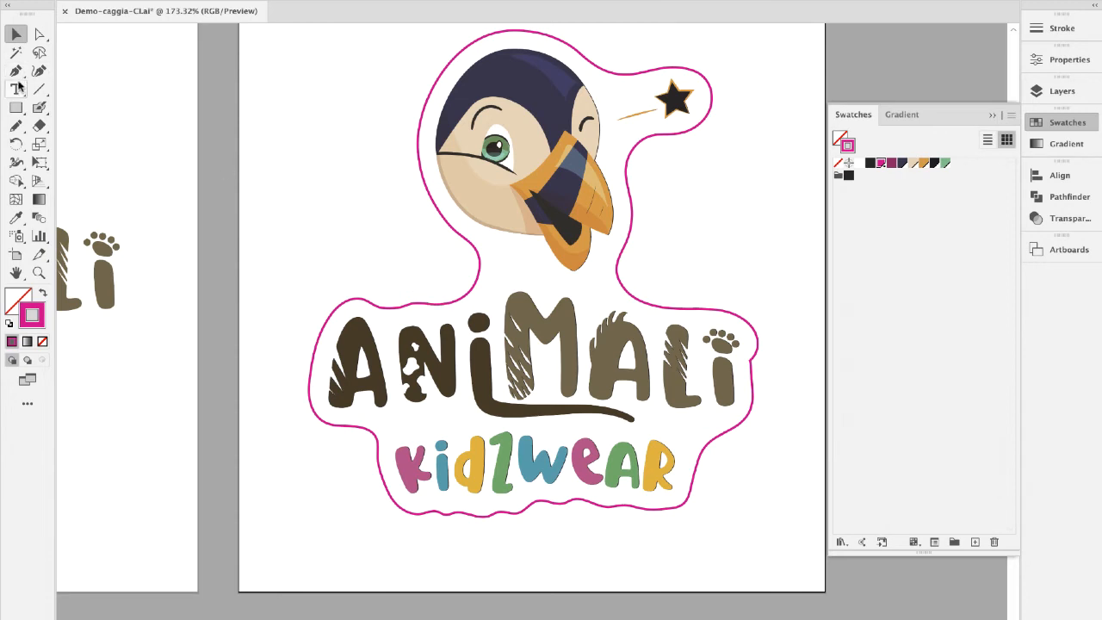
# - Refine the contour with the Pencil tool at the slope beside the K of KIDZWEAR and the edge beside ANIMALI's last letter
pyautogui.moveTo(347, 426); pyautogui.dragTo(360, 440)
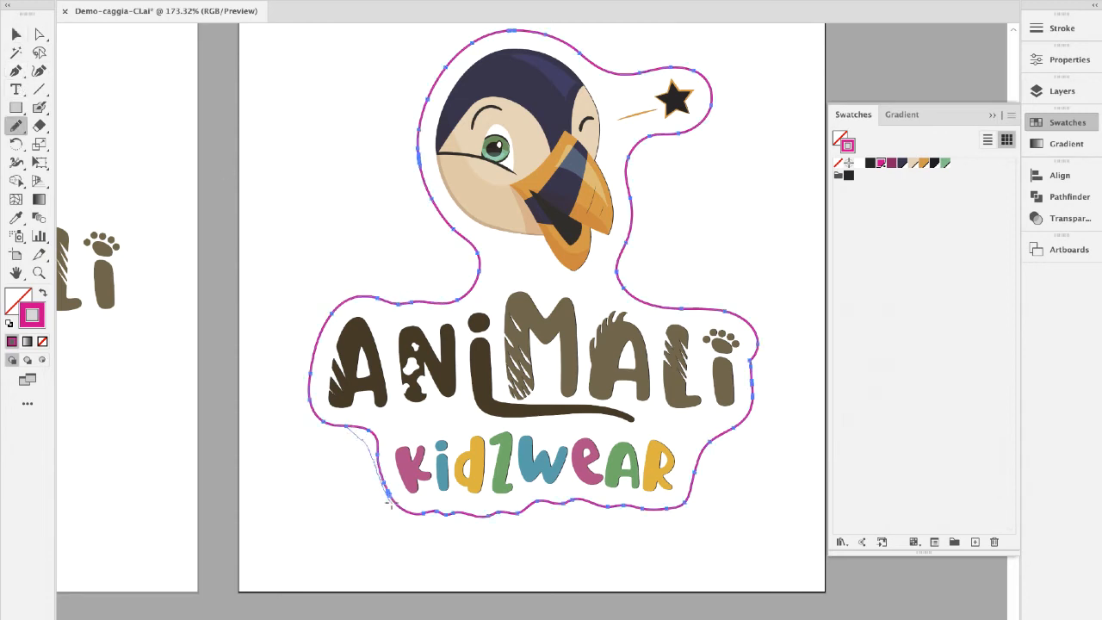
pyautogui.moveTo(465, 514); pyautogui.dragTo(467, 517)
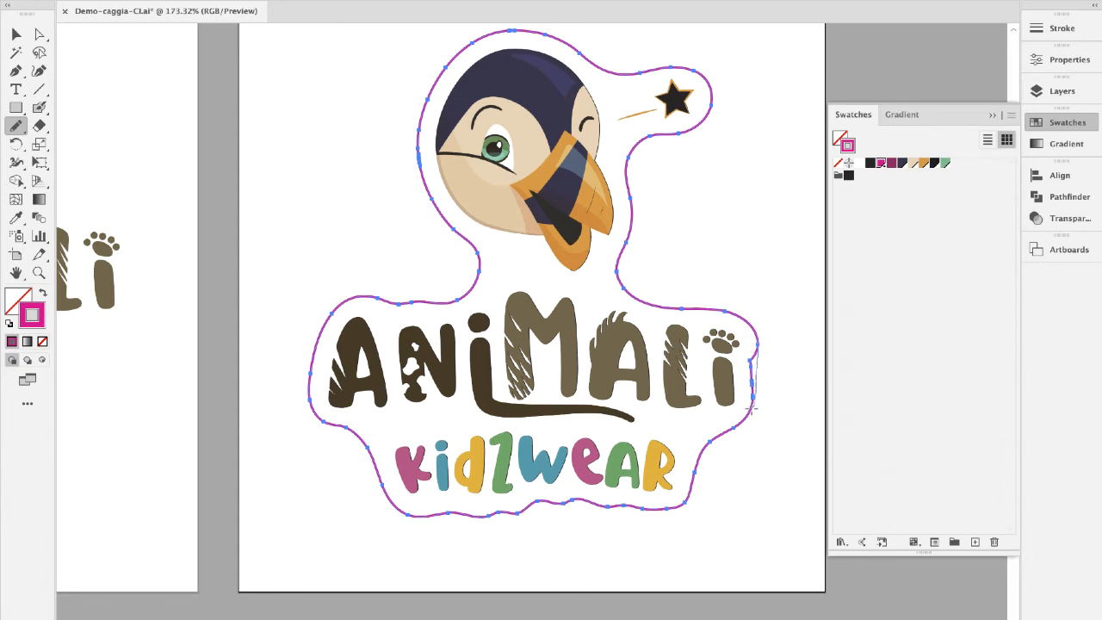
pyautogui.moveTo(750, 410); pyautogui.dragTo(747, 415)
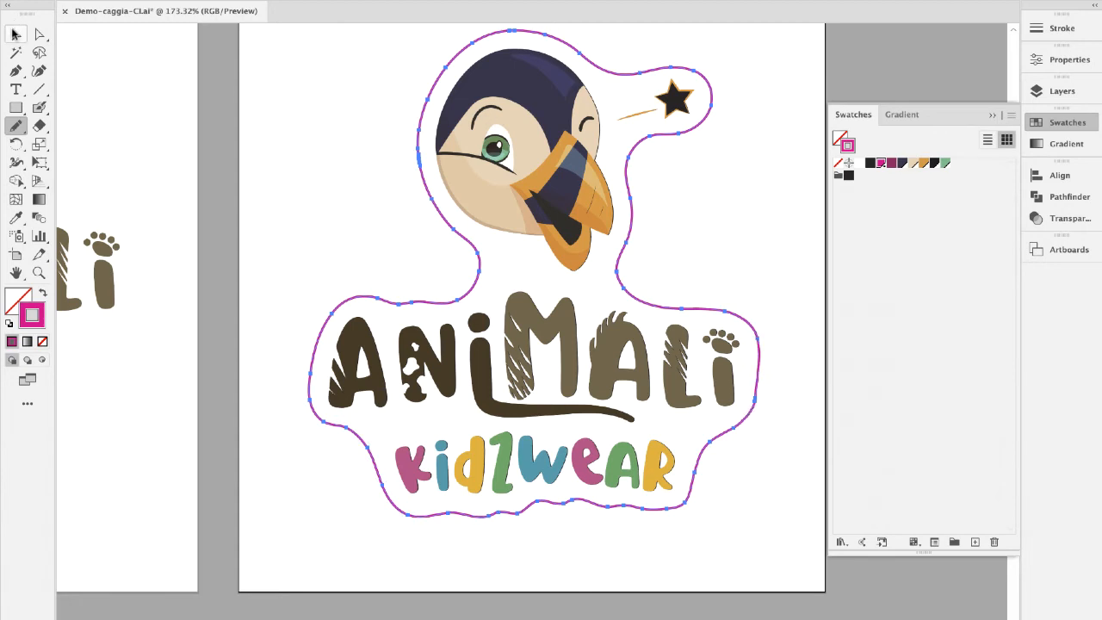
pyautogui.press('v')
pyautogui.click(219, 172)
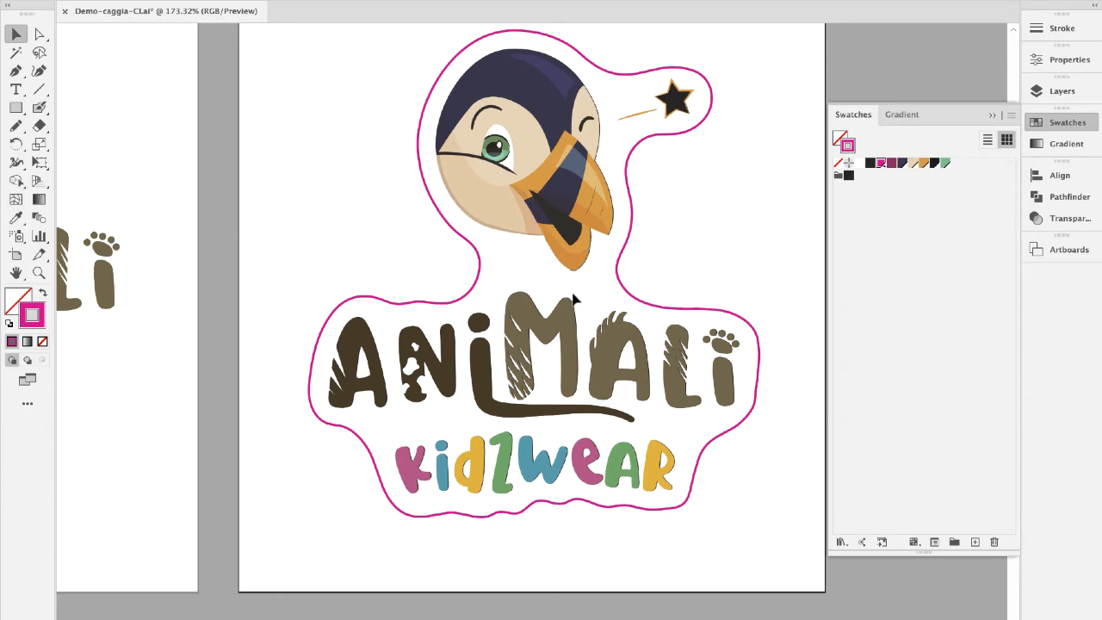
# - Move the puffin logo's magenta contour from Layer 1 to the Cut Contours layer and toggle that layer's visibility to check it
pyautogui.click(683, 310)
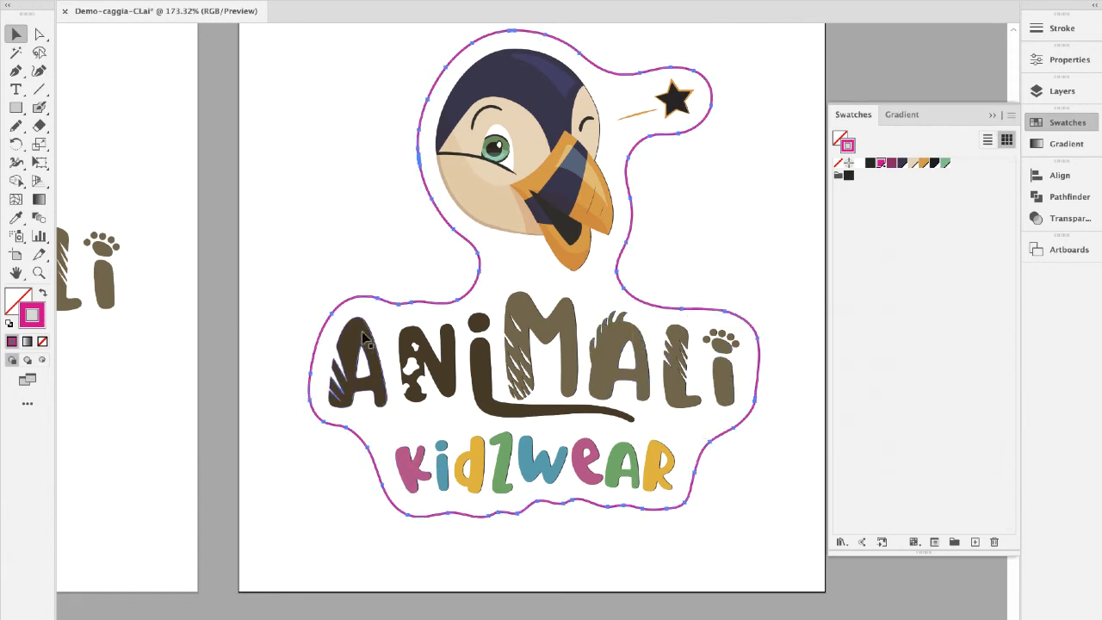
pyautogui.click(396, 201)
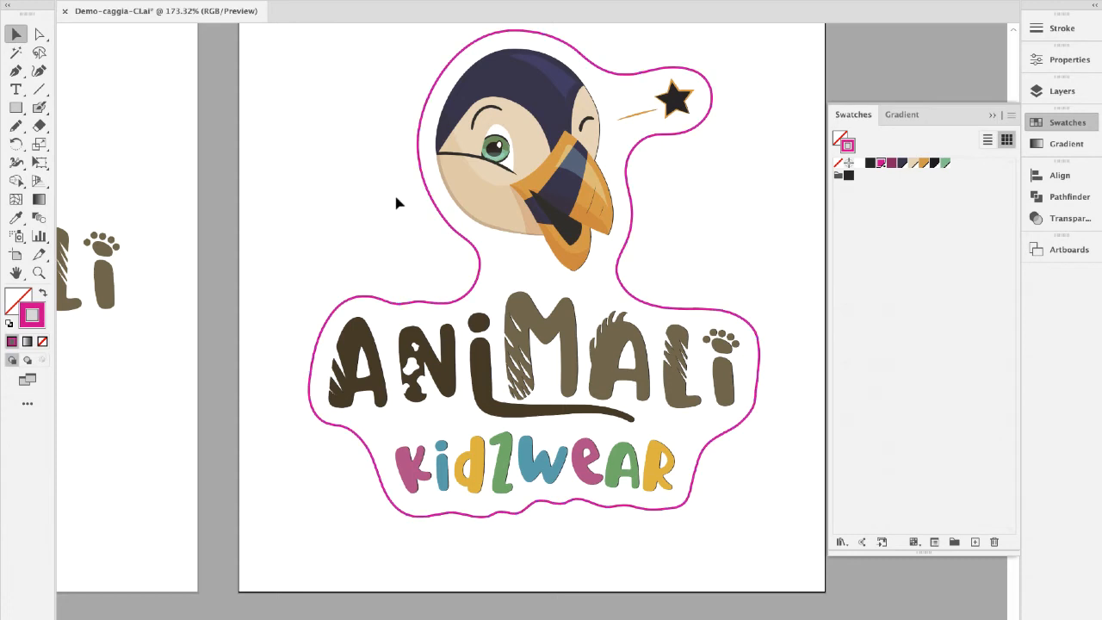
pyautogui.click(617, 274)
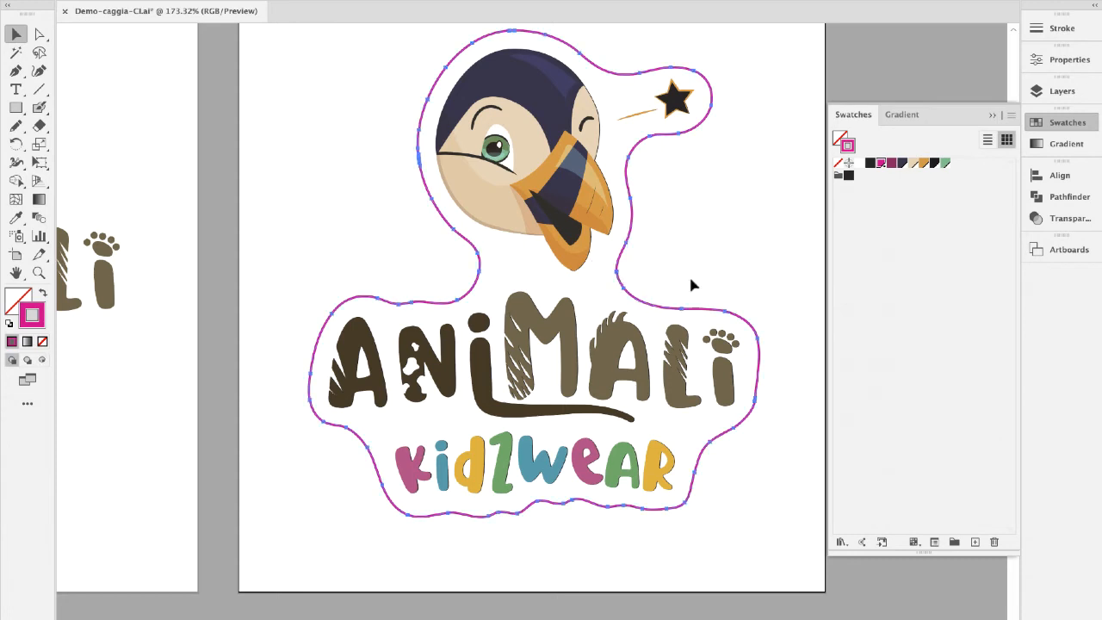
pyautogui.click(1056, 92)
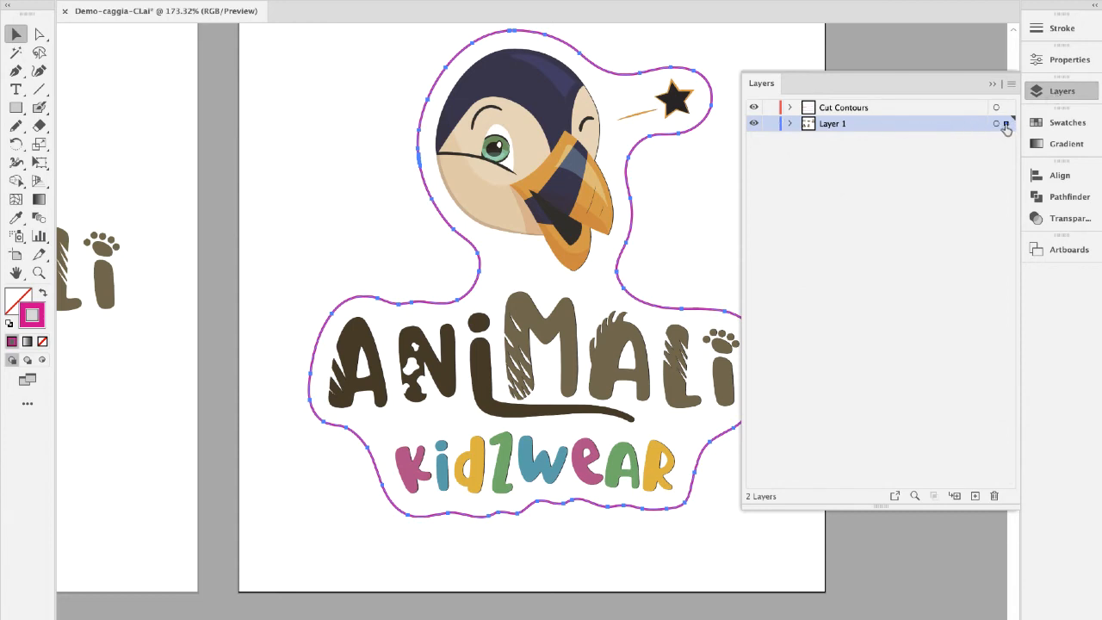
pyautogui.moveTo(1005, 125); pyautogui.dragTo(1006, 108)
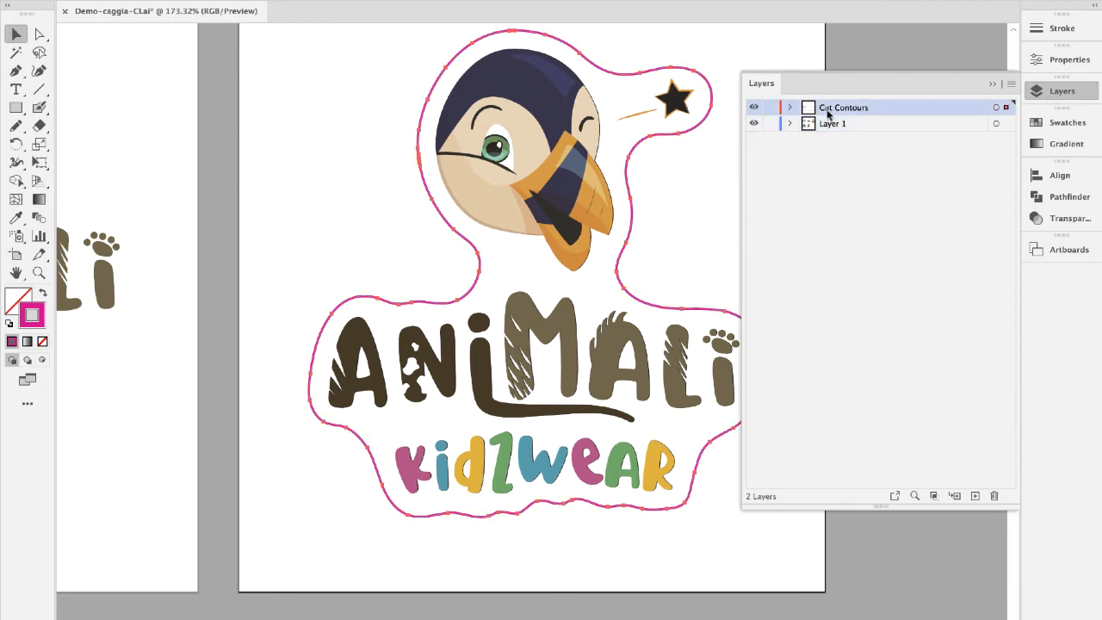
pyautogui.click(754, 109)
pyautogui.click(753, 109)
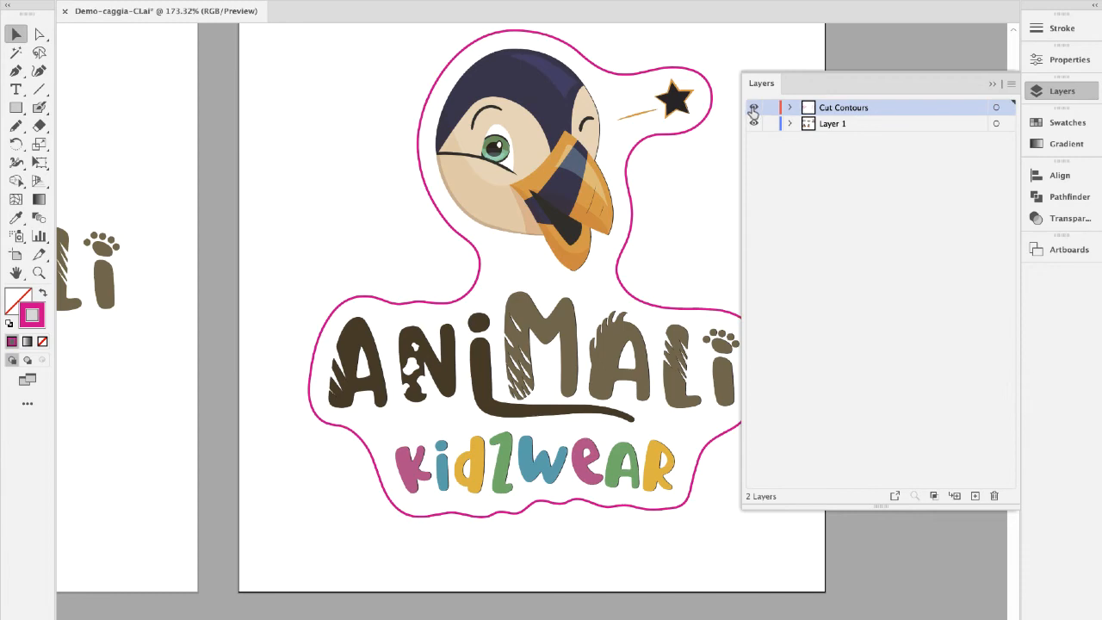
pyautogui.click(992, 84)
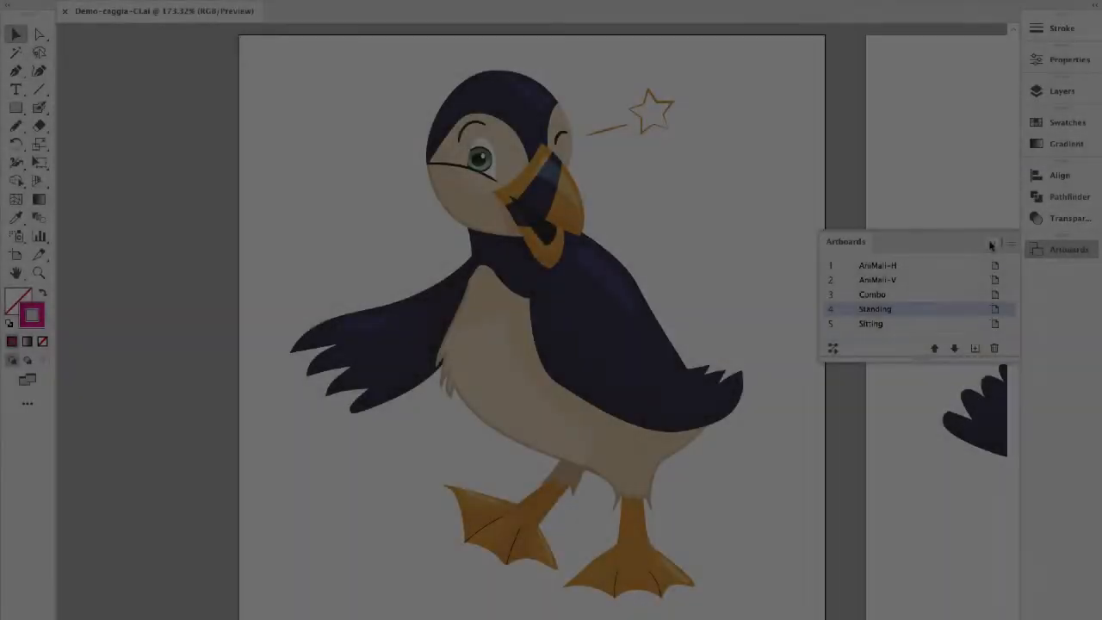
# - Place a duplicate of the whole standing puffin artwork, including the star, on the pasteboard beside the Standing artboard
pyautogui.click(992, 244)
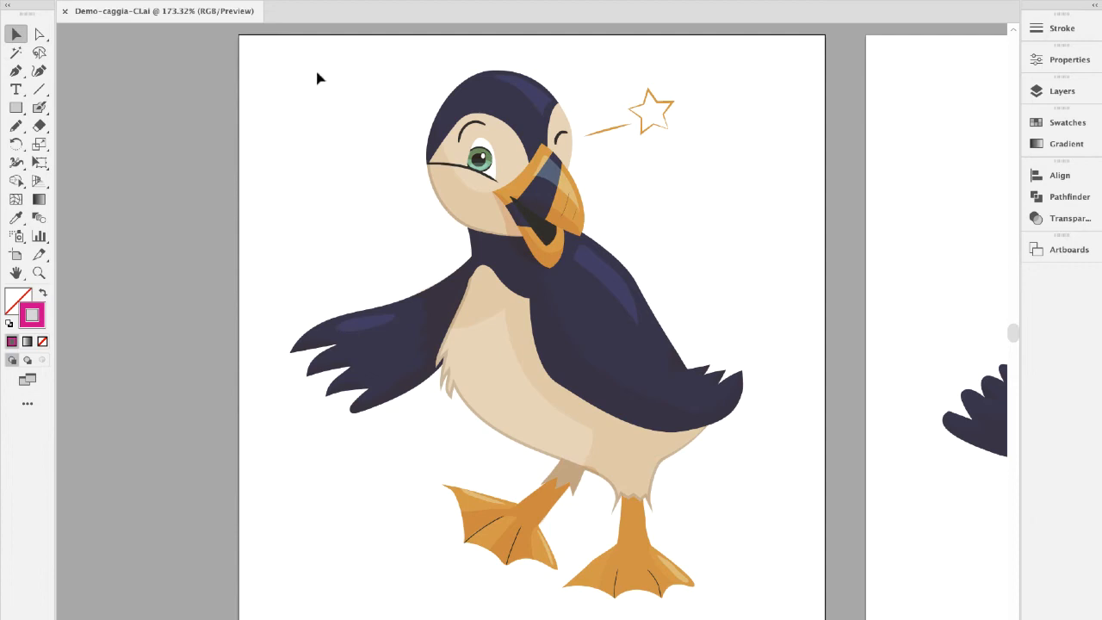
pyautogui.click(566, 370)
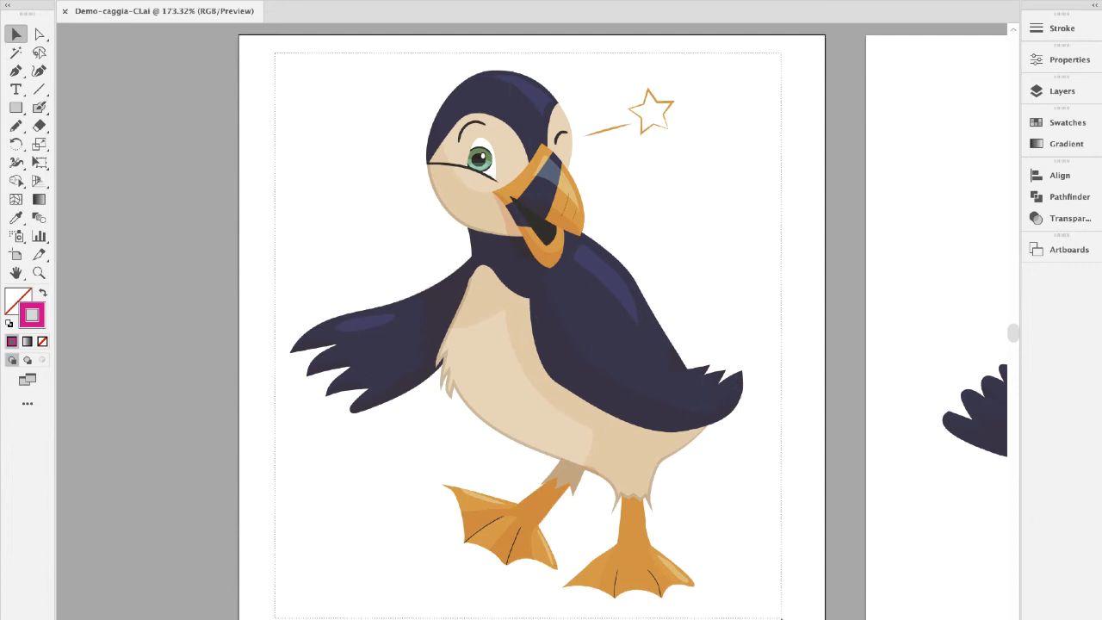
pyautogui.moveTo(636, 362); pyautogui.dragTo(67, 356)
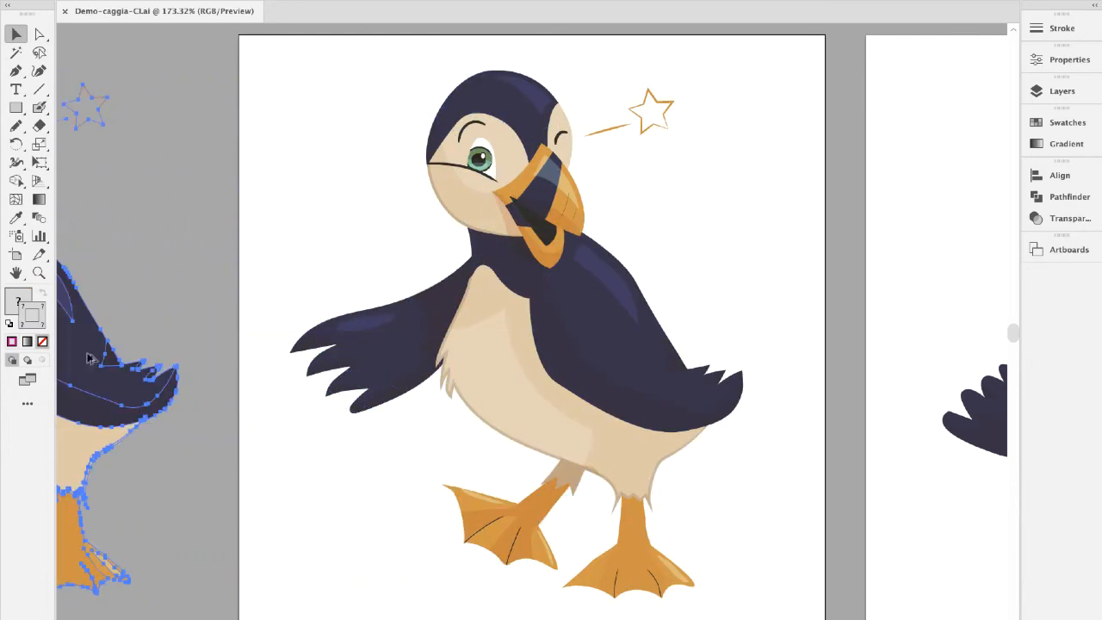
pyautogui.click(742, 202)
# - Fill all shapes of the standing puffin and star on the artboard with the Black swatch and unite them with Pathfinder
pyautogui.moveTo(722, 60)
pyautogui.mouseDown()
pyautogui.moveTo(343, 498)
pyautogui.moveTo(341, 575)
pyautogui.moveTo(349, 567)
pyautogui.mouseUp()
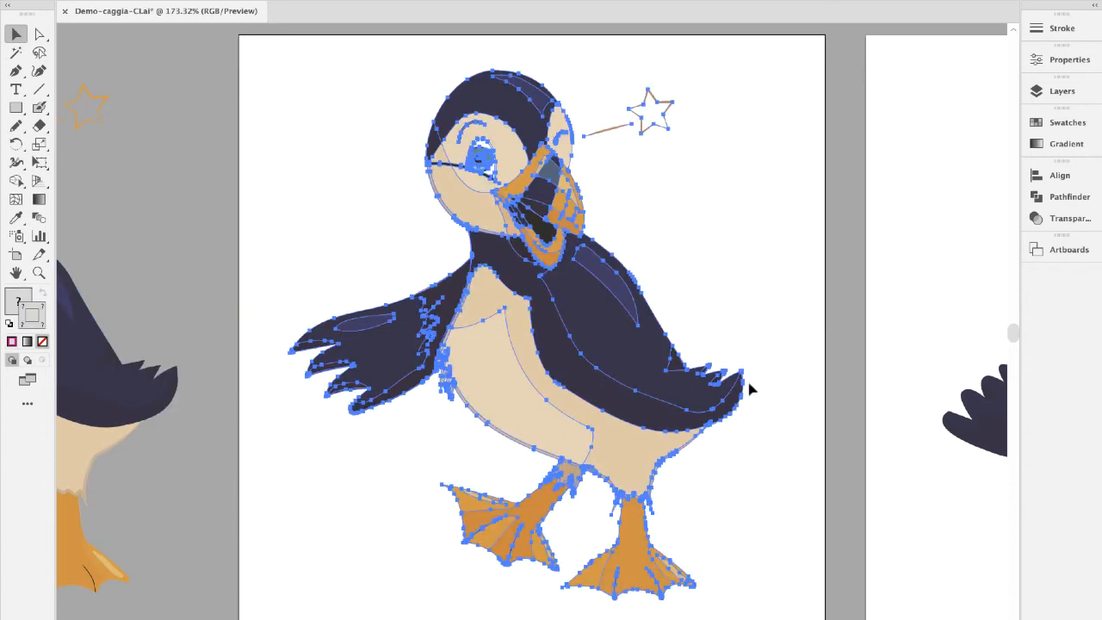
pyautogui.click(1067, 122)
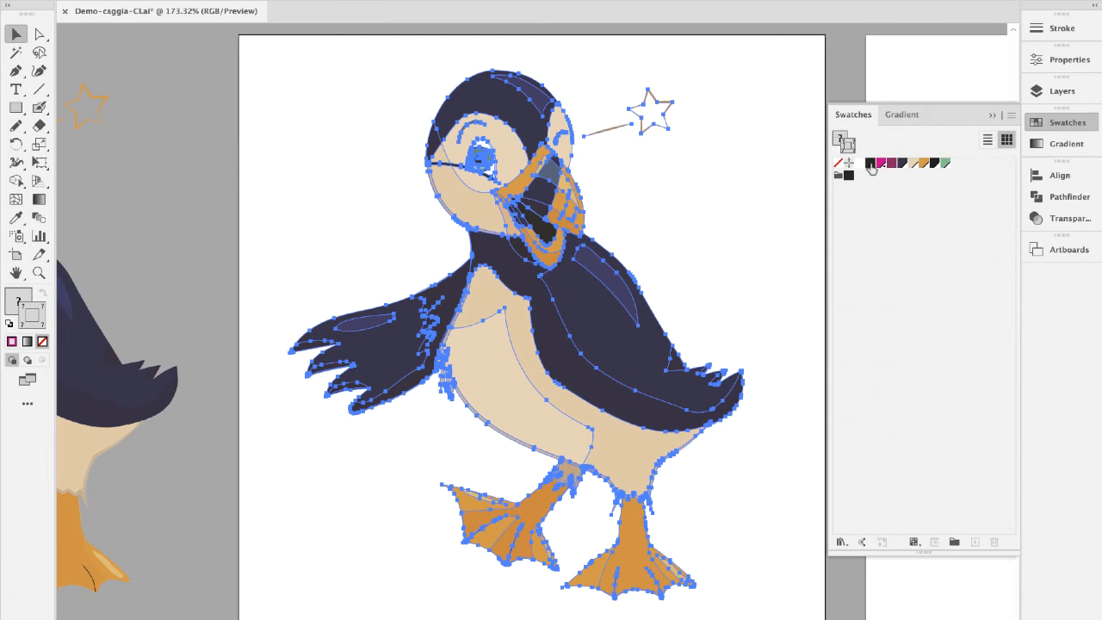
pyautogui.click(841, 140)
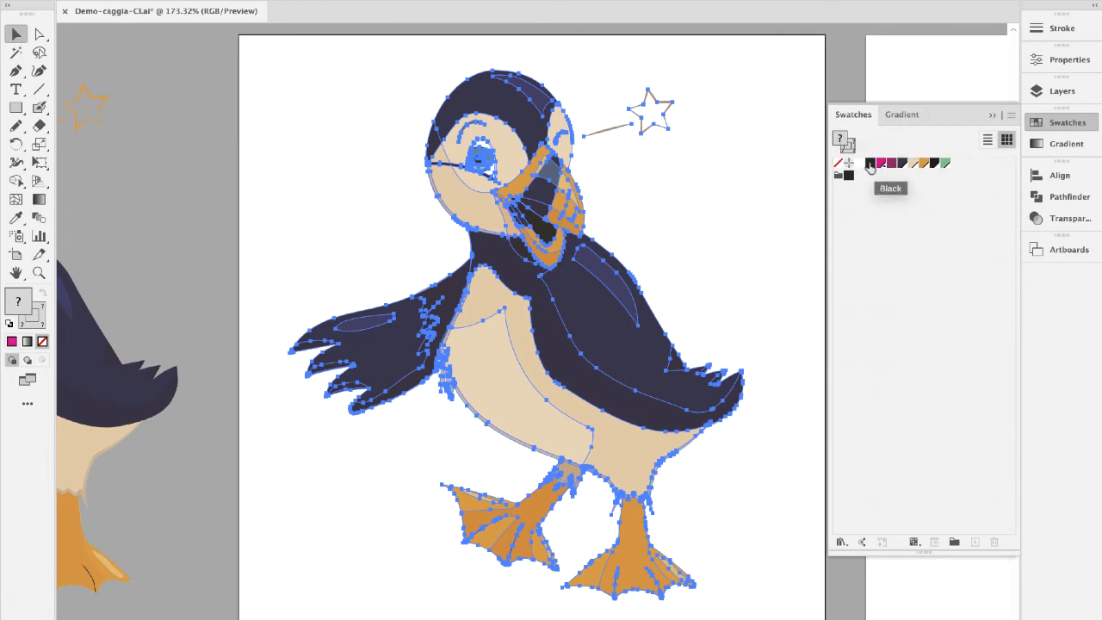
pyautogui.click(870, 164)
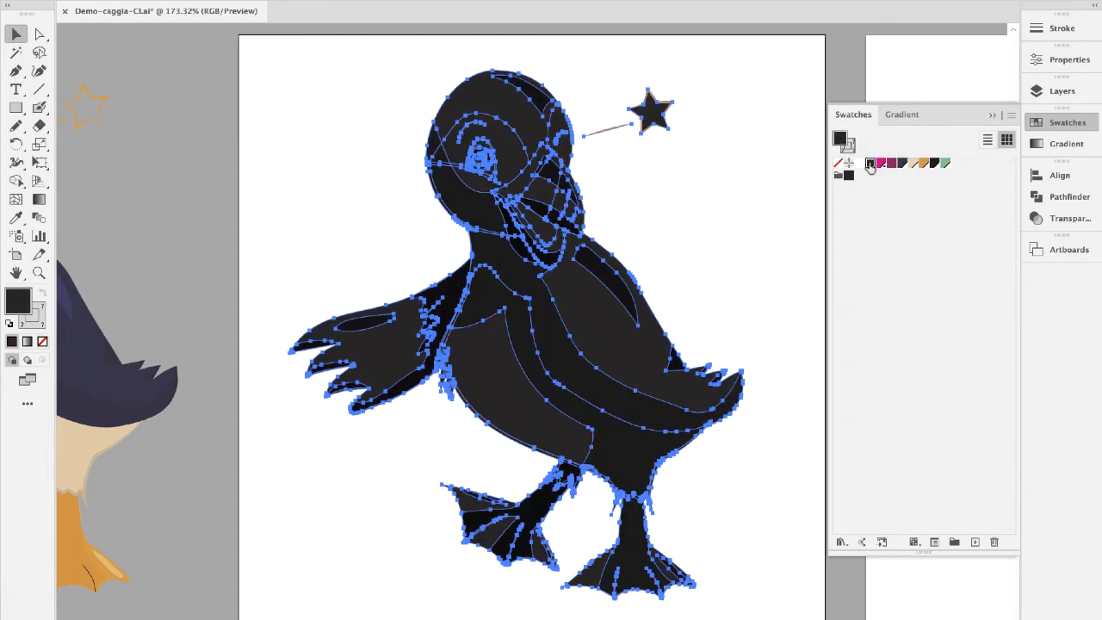
pyautogui.click(1069, 196)
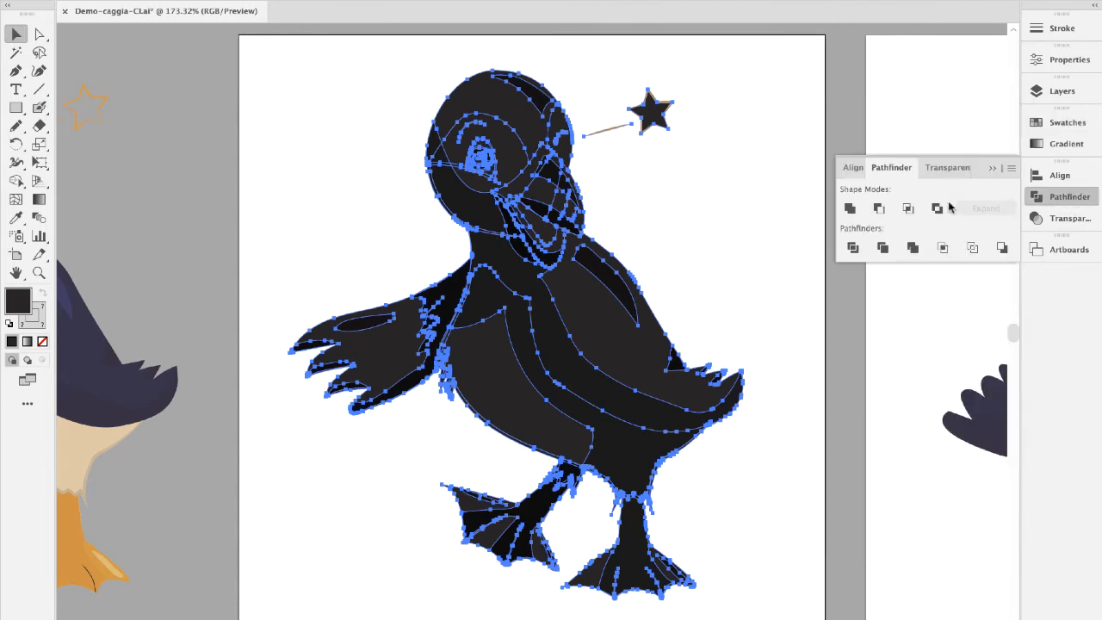
pyautogui.click(850, 209)
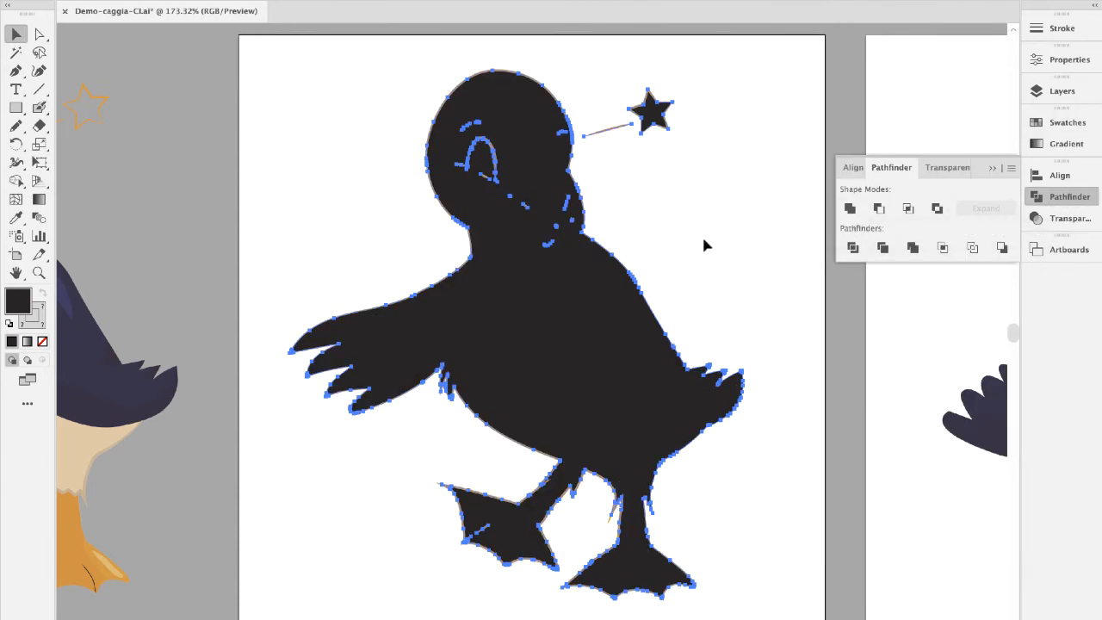
pyautogui.click(397, 242)
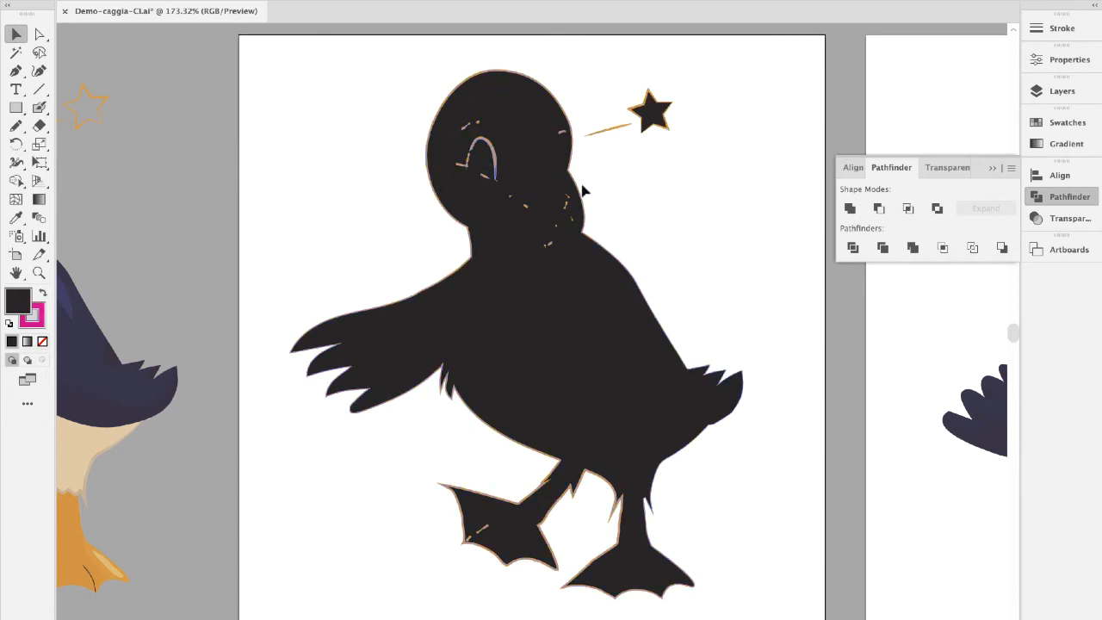
# - Set the stroke of the united puffin and star silhouette to black, 100% K
pyautogui.moveTo(445, 224)
pyautogui.mouseDown()
pyautogui.moveTo(337, 458)
pyautogui.moveTo(347, 586)
pyautogui.mouseUp()
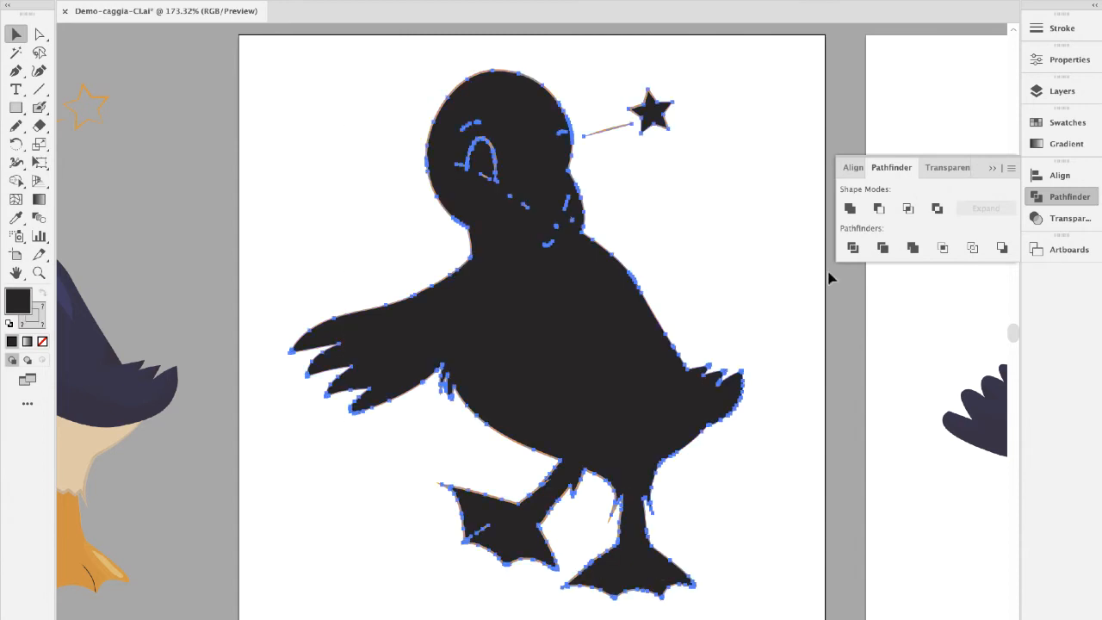
pyautogui.click(40, 322)
pyautogui.click(19, 98)
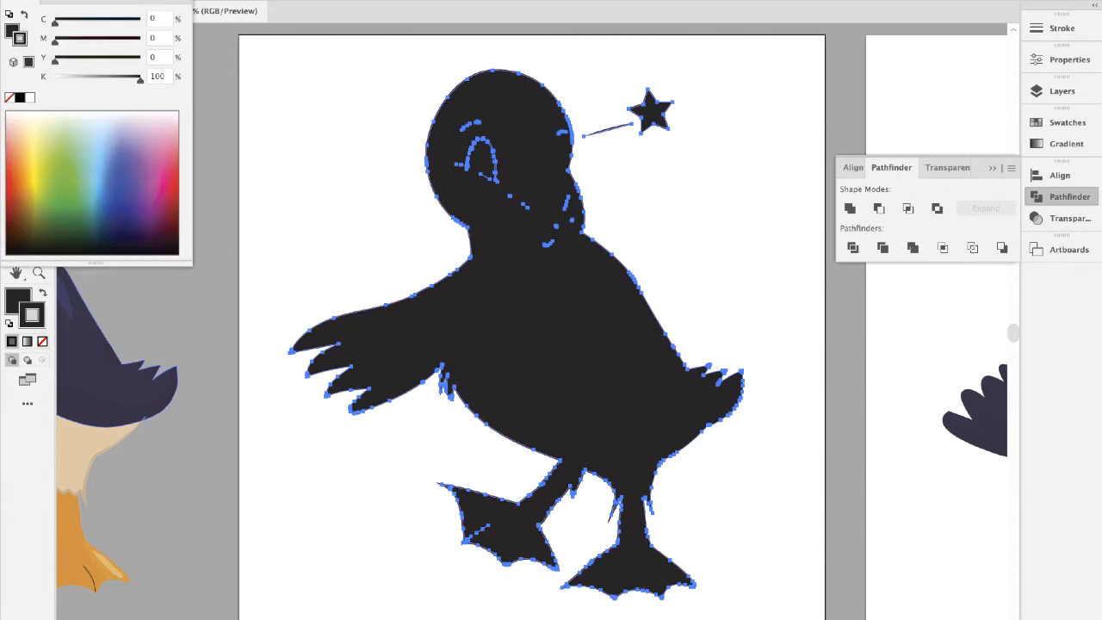
pyautogui.press('Escape')
pyautogui.click(592, 62)
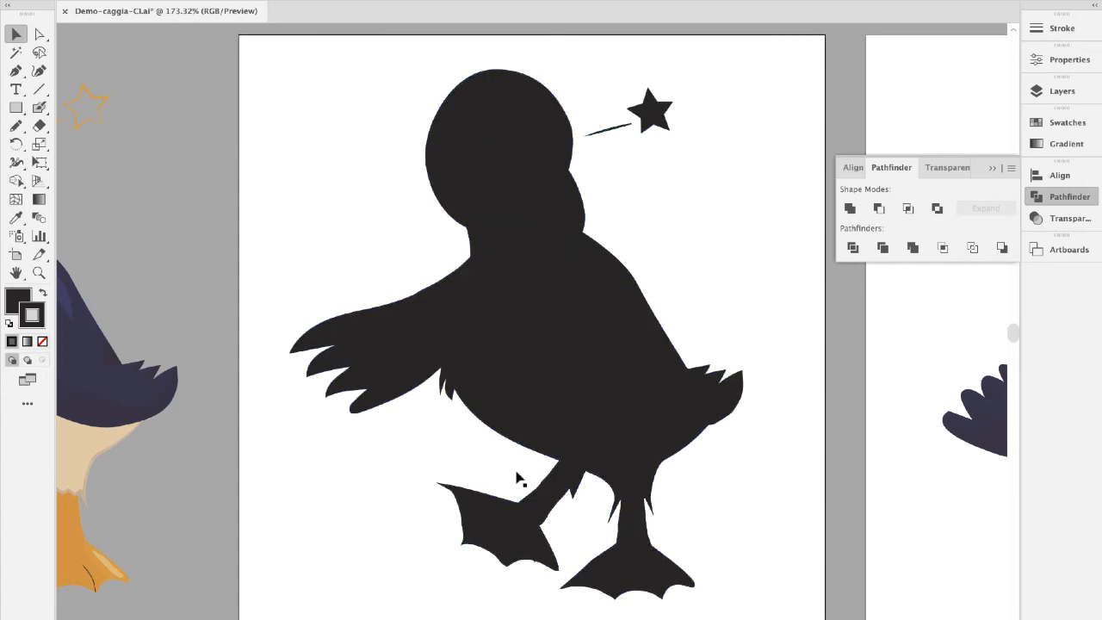
# - Switch to Outline view and delete the stray paths around the eye and cheek inside the puffin's head
pyautogui.click(553, 98)
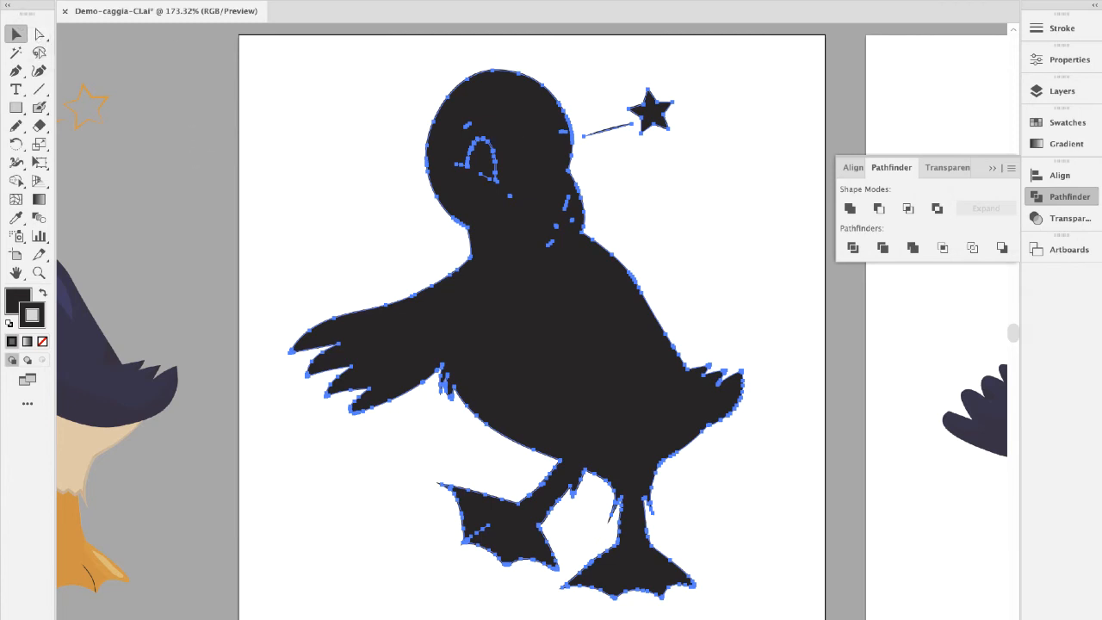
pyautogui.click(353, 1)
pyautogui.click(365, 3)
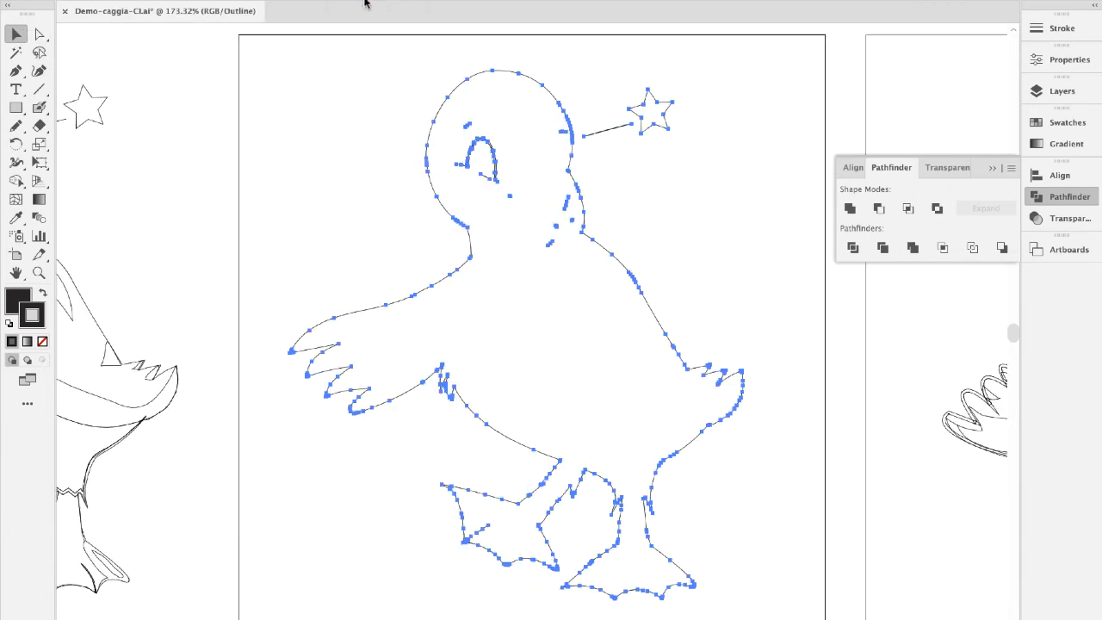
pyautogui.click(363, 111)
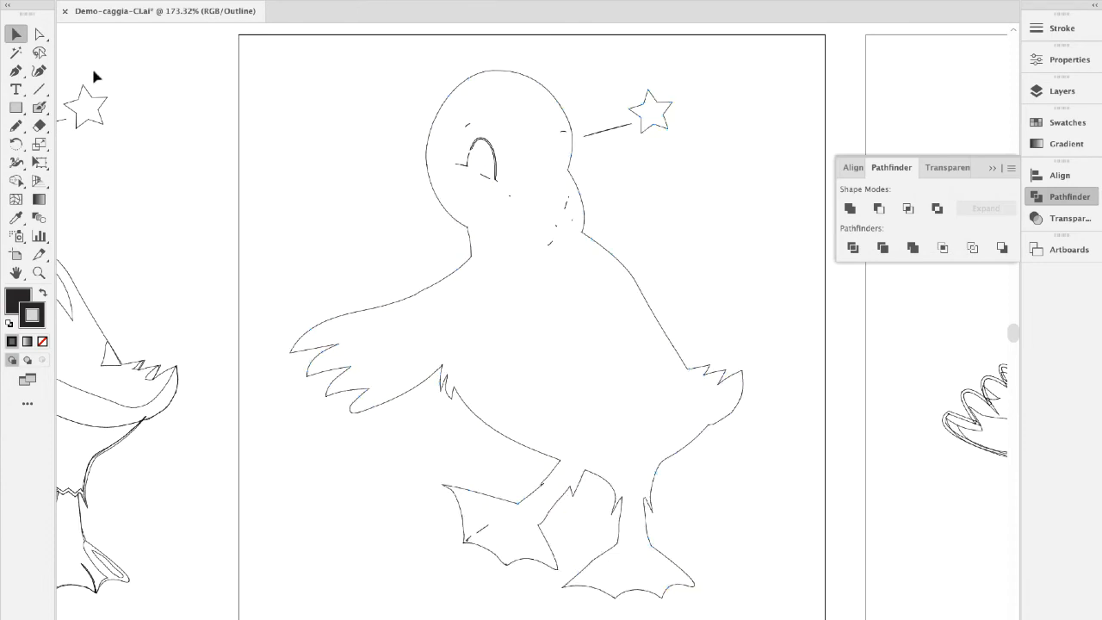
pyautogui.click(38, 34)
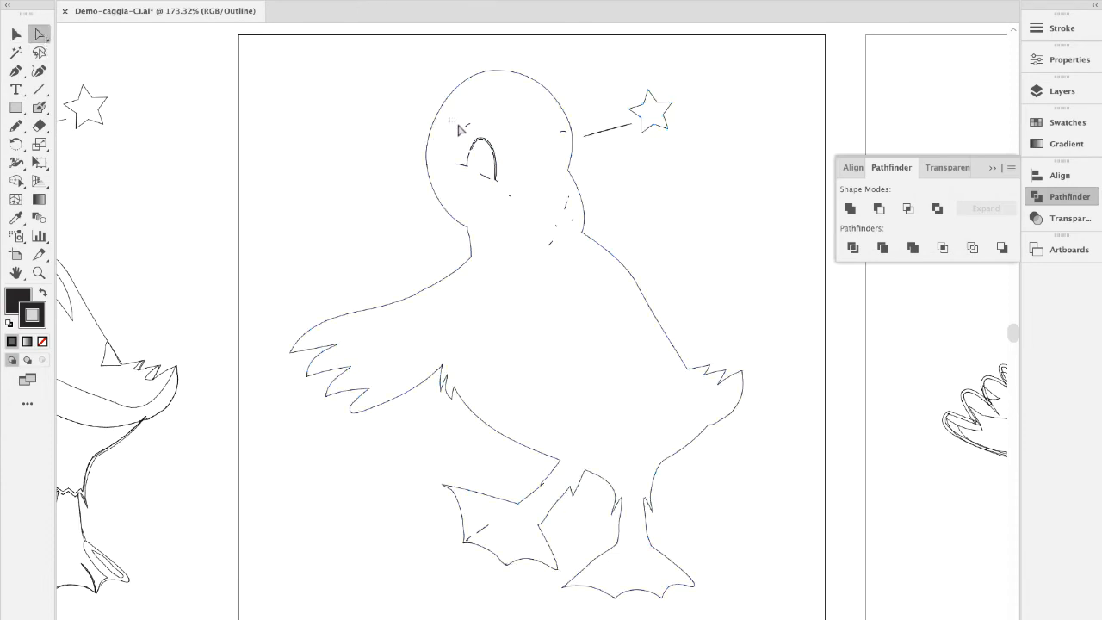
pyautogui.moveTo(459, 129); pyautogui.dragTo(506, 192)
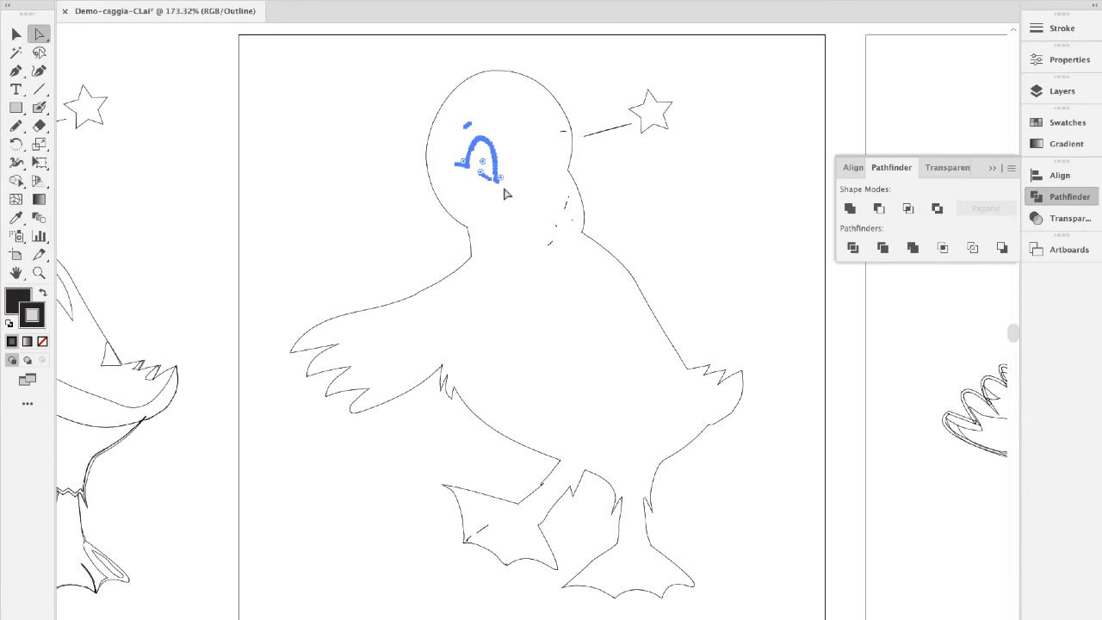
pyautogui.press('Delete')
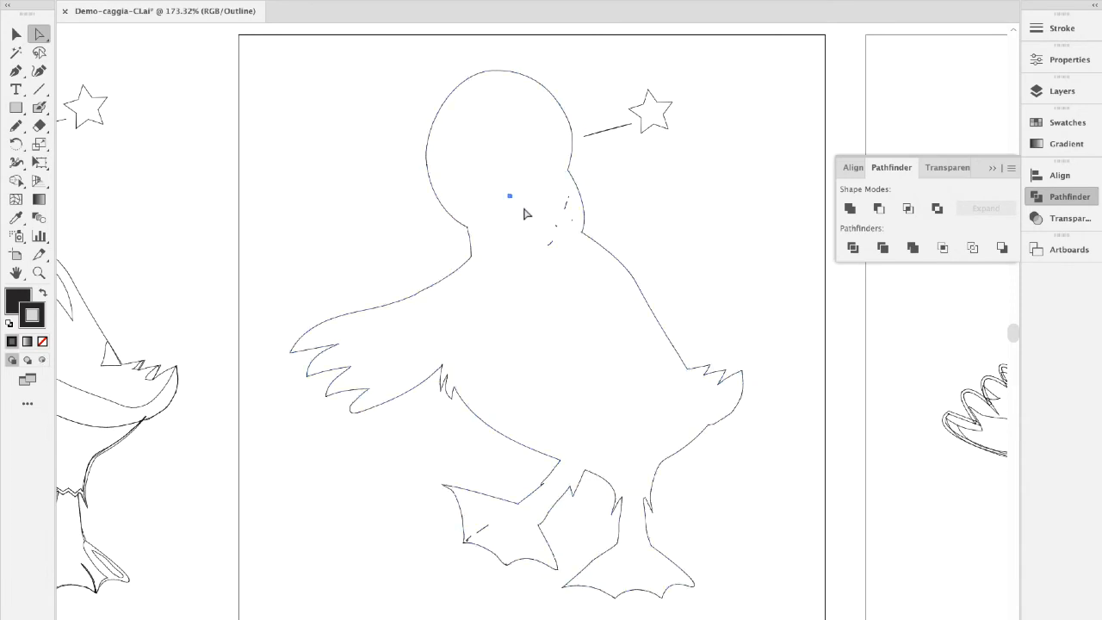
pyautogui.press('Delete')
# - Delete the remaining stray paths inside the beak area and inside the puffin's raised foot
pyautogui.moveTo(536, 225); pyautogui.dragTo(567, 257)
pyautogui.press('Delete')
pyautogui.moveTo(560, 190); pyautogui.dragTo(574, 224)
pyautogui.press('Delete')
pyautogui.scroll(1, 500, 418)
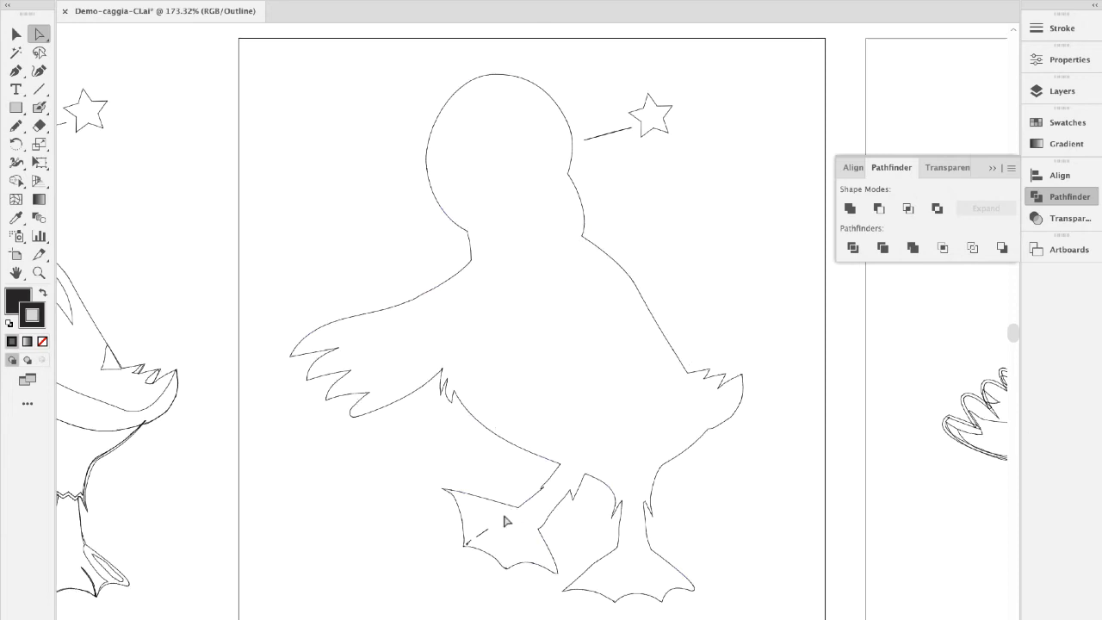
pyautogui.moveTo(495, 529); pyautogui.dragTo(471, 545)
pyautogui.press('Delete')
pyautogui.click(487, 548)
# - Return to Preview view and unite the whole puffin and star silhouette again with Pathfinder
pyautogui.click(357, 0)
pyautogui.click(373, 2)
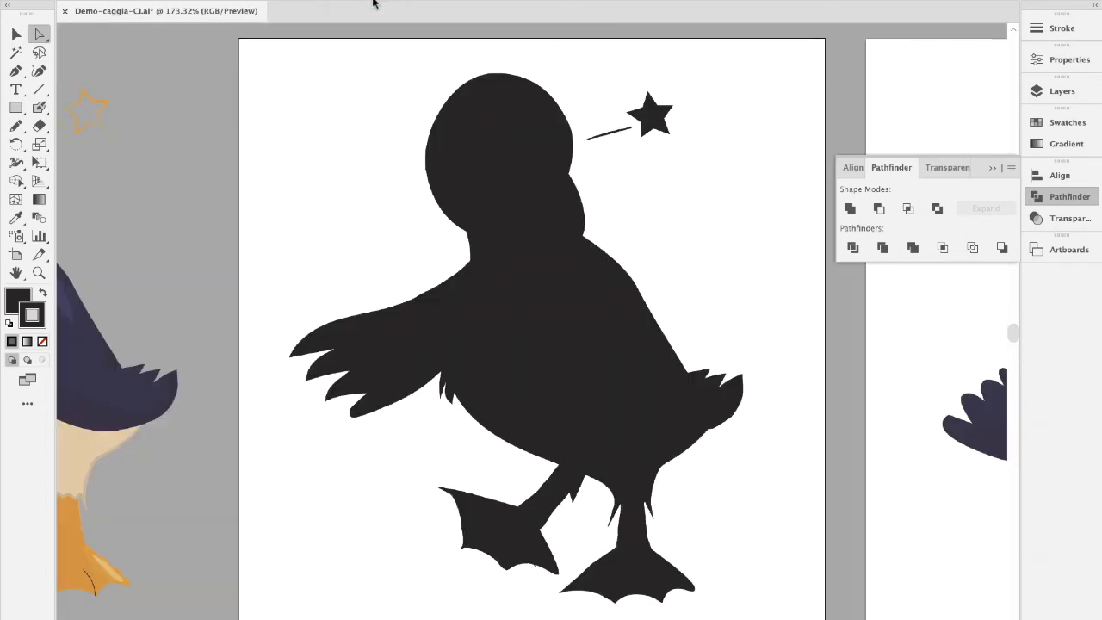
pyautogui.click(17, 34)
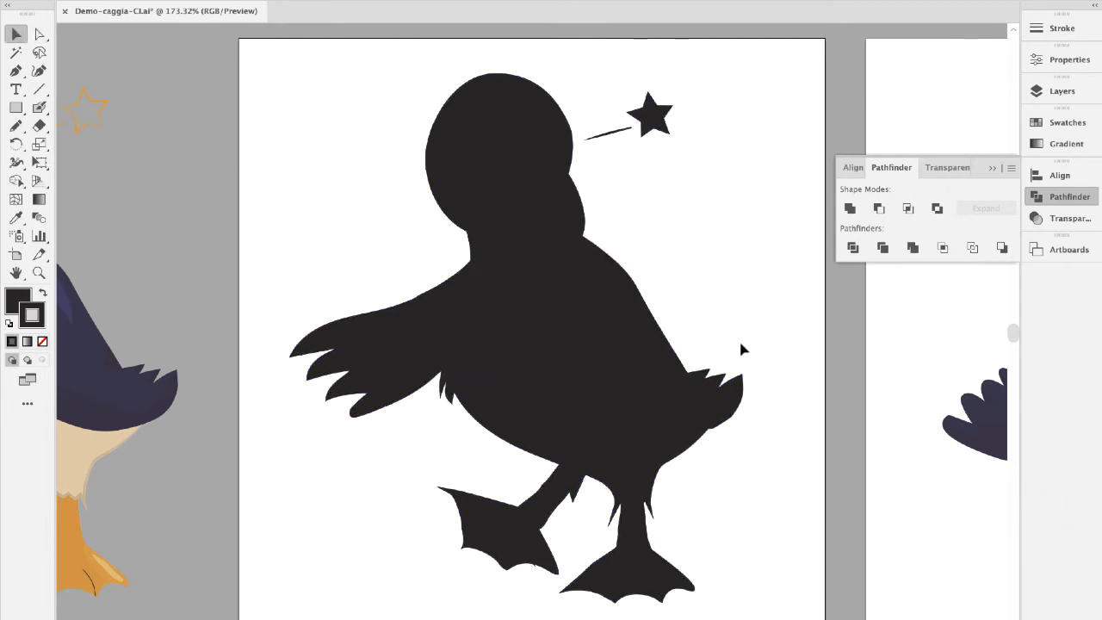
pyautogui.moveTo(351, 98); pyautogui.dragTo(748, 480)
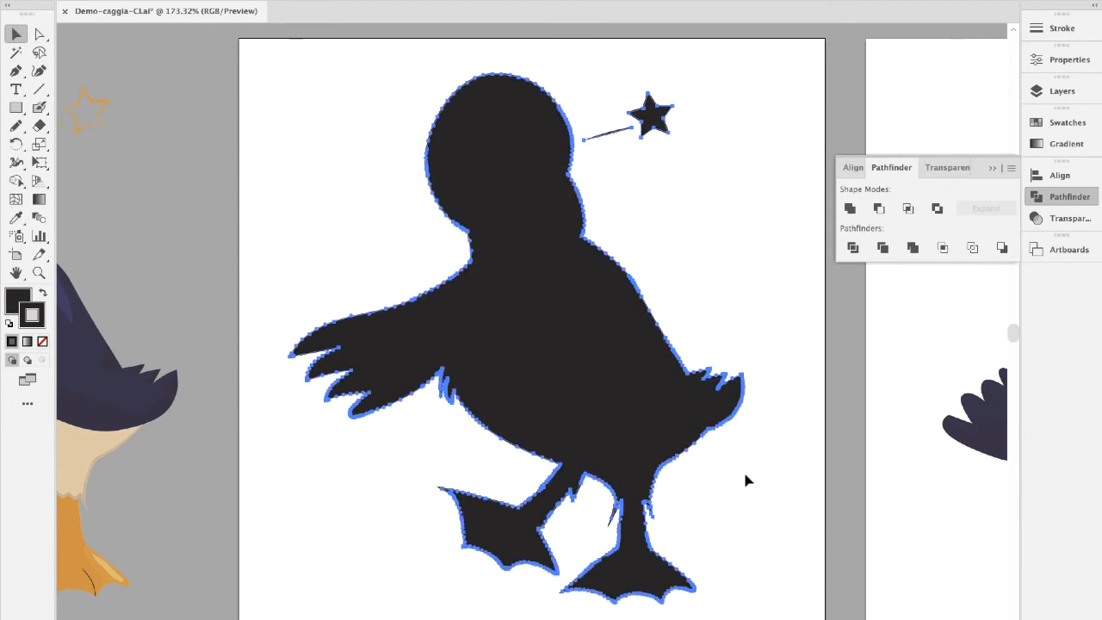
pyautogui.click(849, 209)
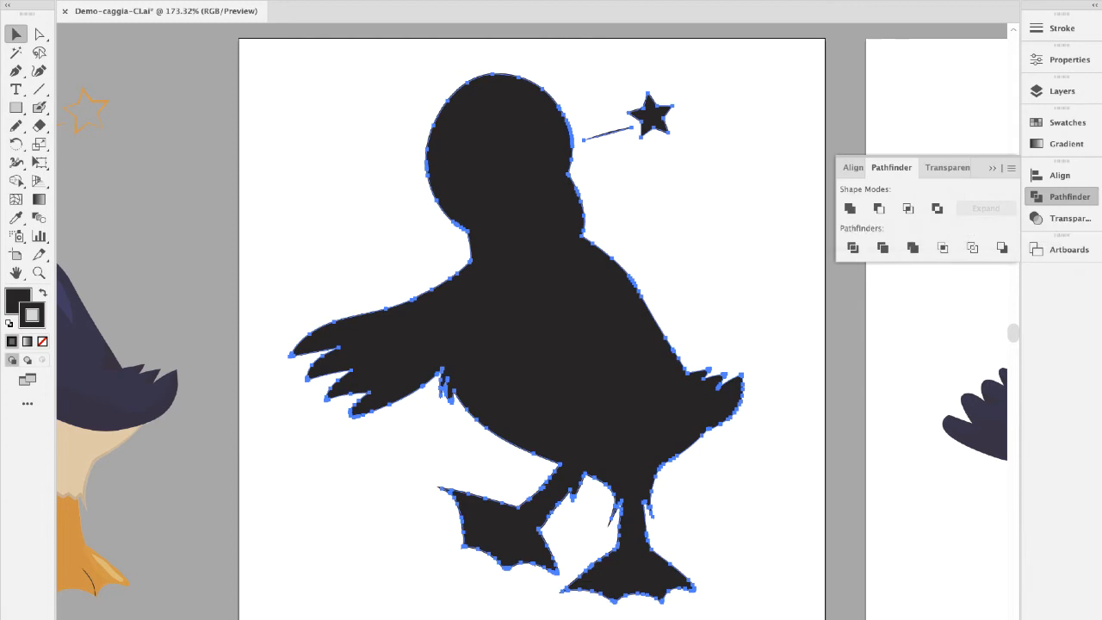
# - Create an offset path around the puffin silhouette and give the resulting unfilled contour the magenta stroke swatch
pyautogui.click(191, 4)
pyautogui.moveTo(220, 309)
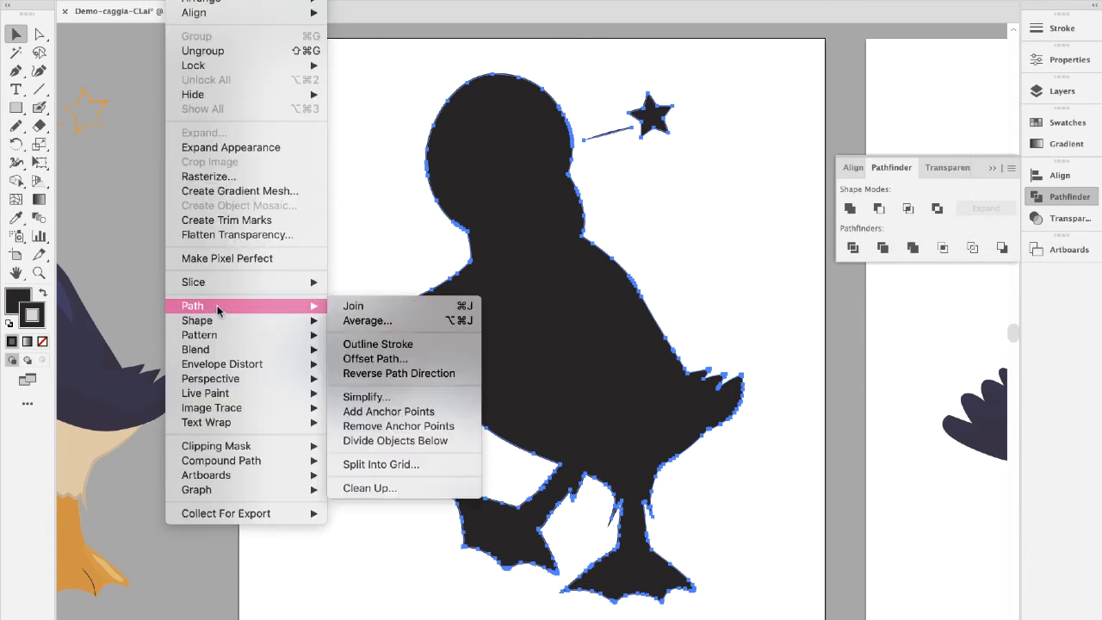
pyautogui.click(384, 361)
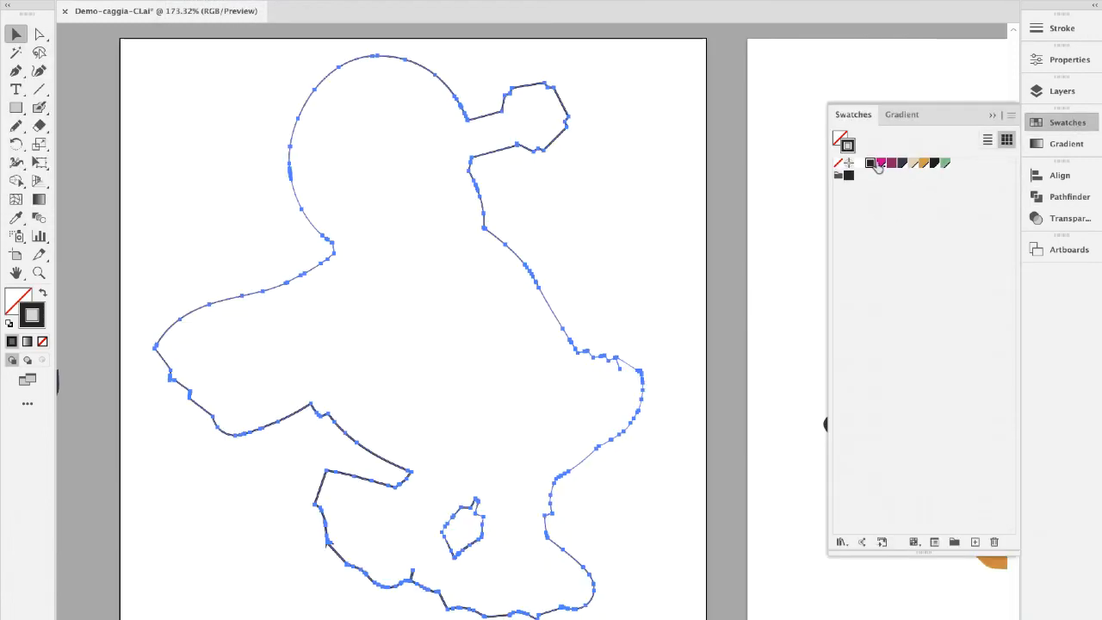
pyautogui.click(882, 163)
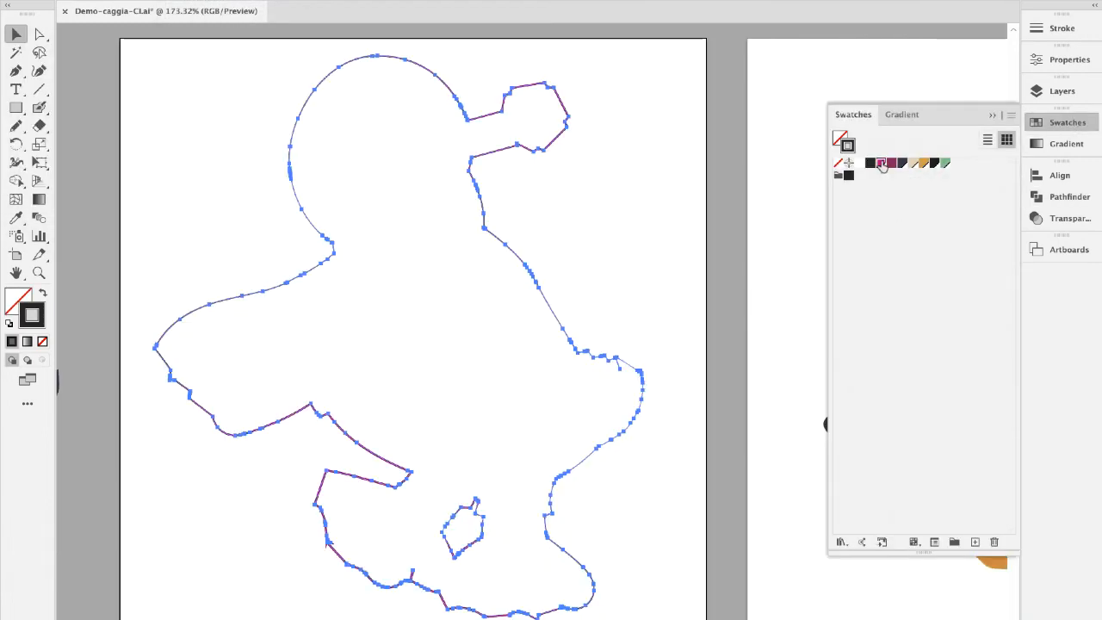
pyautogui.click(646, 185)
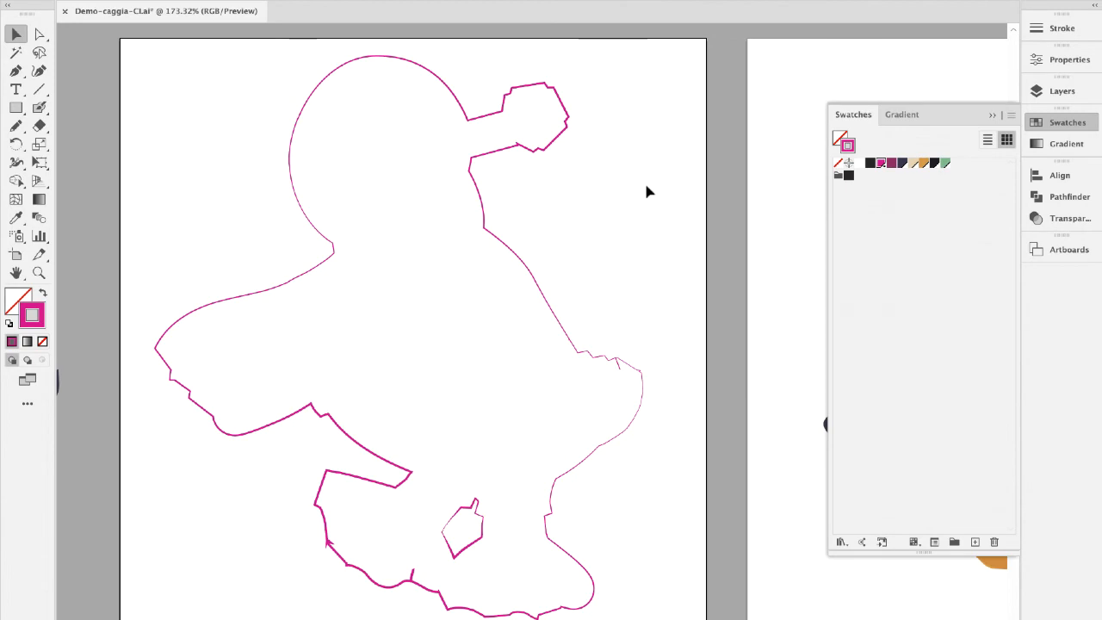
# - Set the magenta contour's stroke width profile to Uniform
pyautogui.click(563, 137)
pyautogui.click(1062, 31)
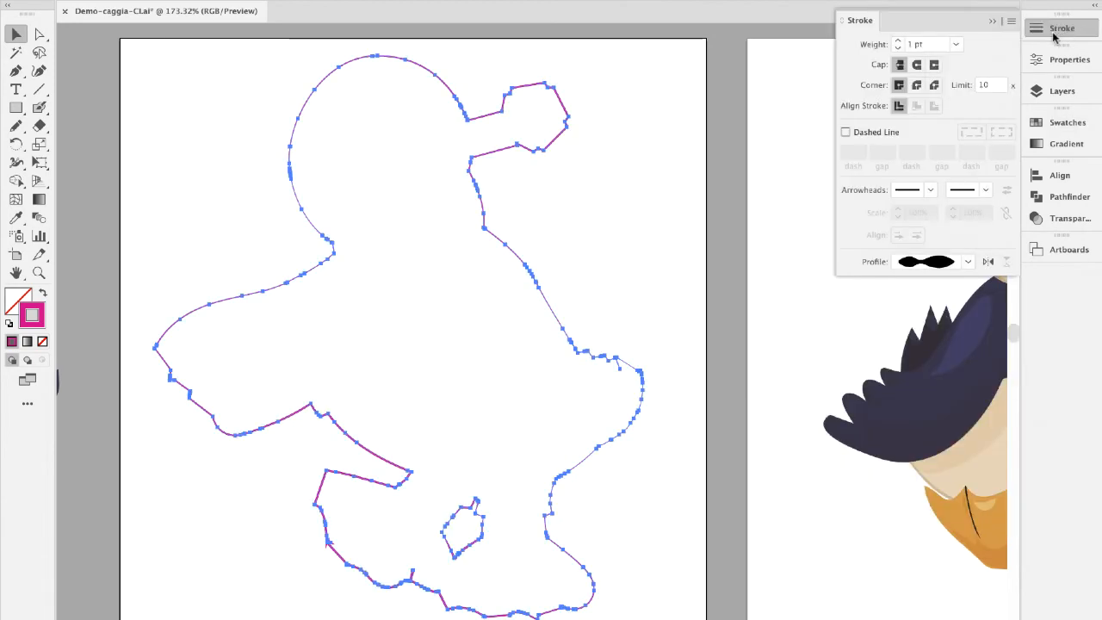
pyautogui.click(969, 262)
pyautogui.click(944, 291)
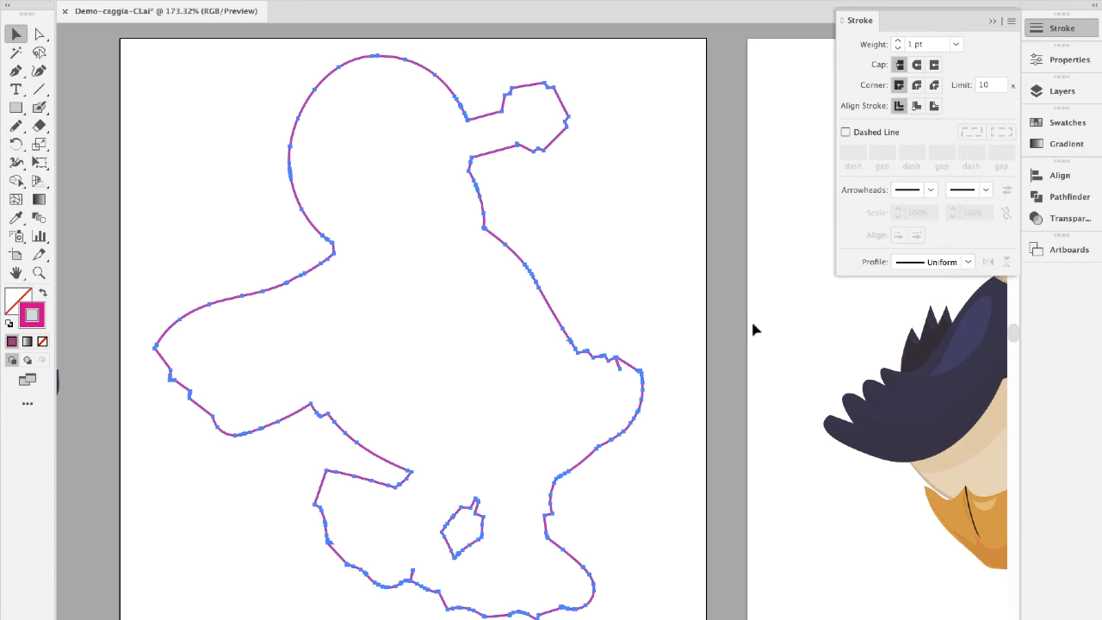
pyautogui.click(659, 238)
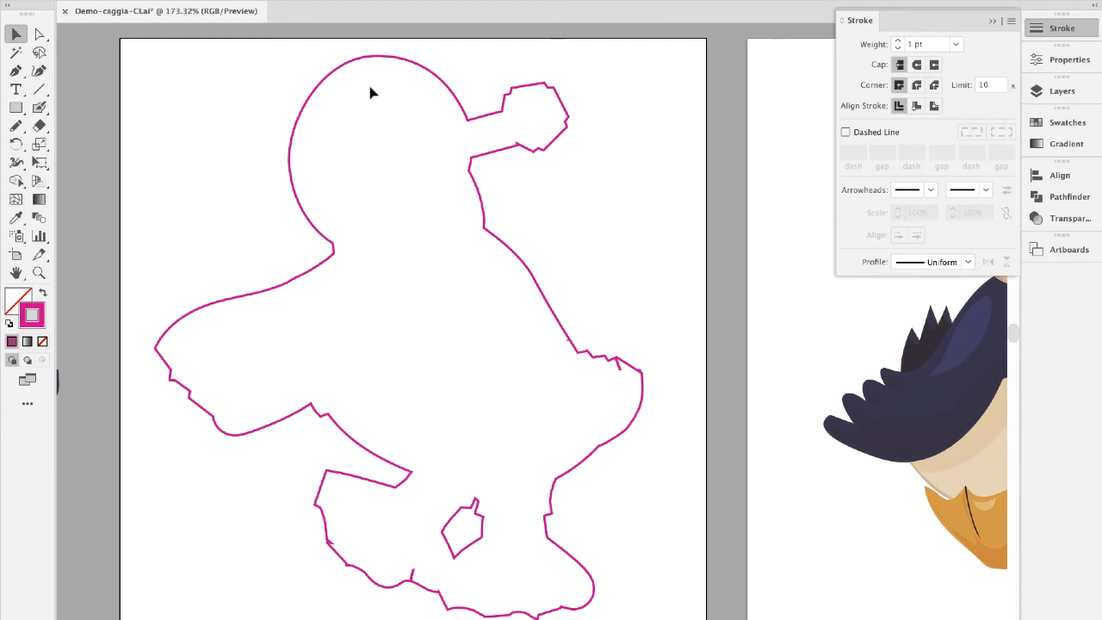
# - Move the full-colour puffin copy from the pasteboard back onto the artboard, centred inside the magenta contour
pyautogui.hscroll(-5, 371, 92)
pyautogui.hscroll(-1, 371, 92)
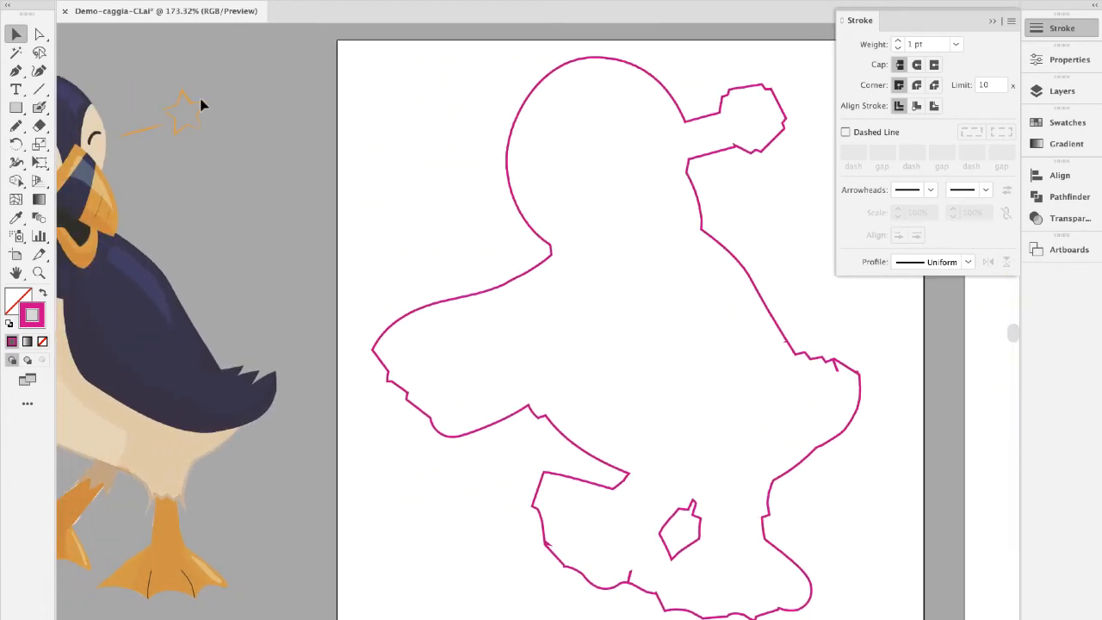
pyautogui.click(86, 260)
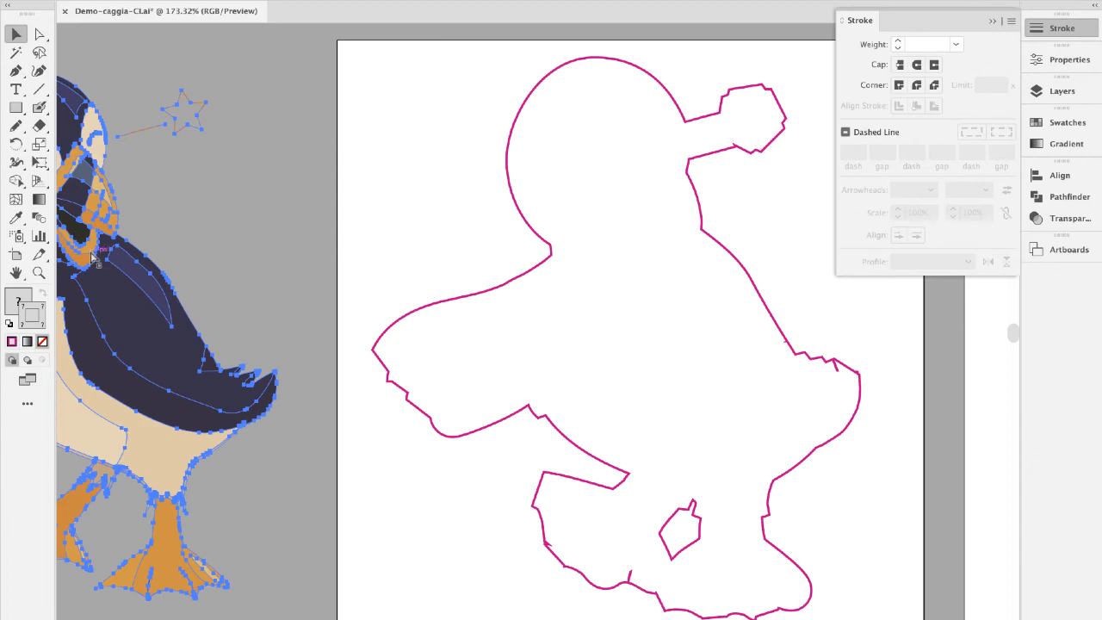
pyautogui.moveTo(184, 281); pyautogui.dragTo(667, 290)
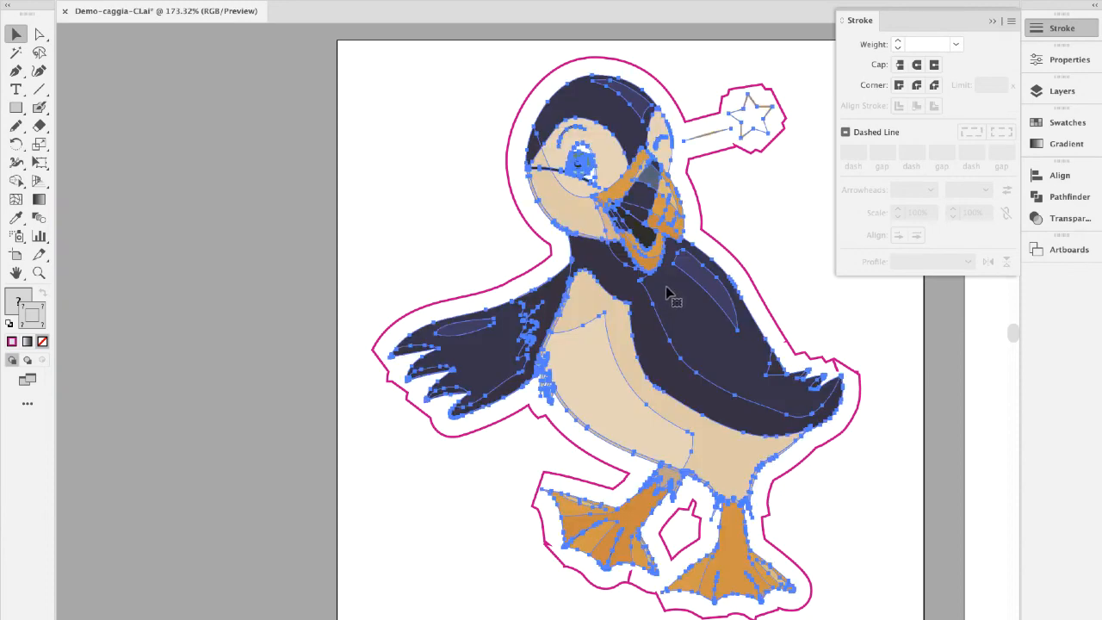
pyautogui.hscroll(2, 717, 244)
pyautogui.hscroll(10, 715, 244)
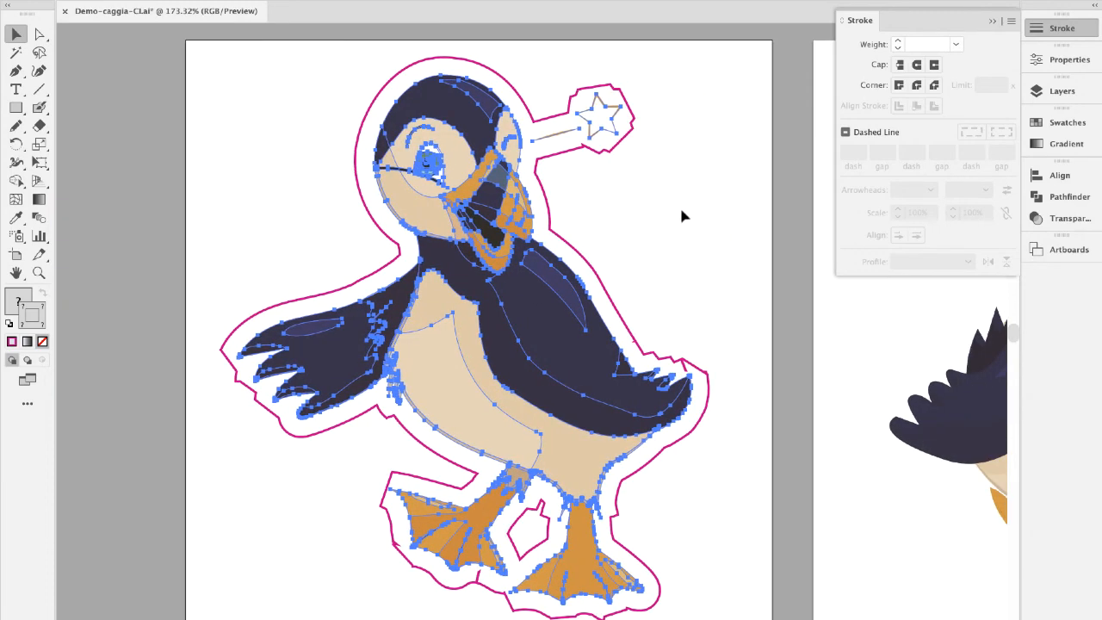
# - Select the magenta contour around the standing puffin and move it from Layer 1 to the Cut Contours layer
pyautogui.click(617, 144)
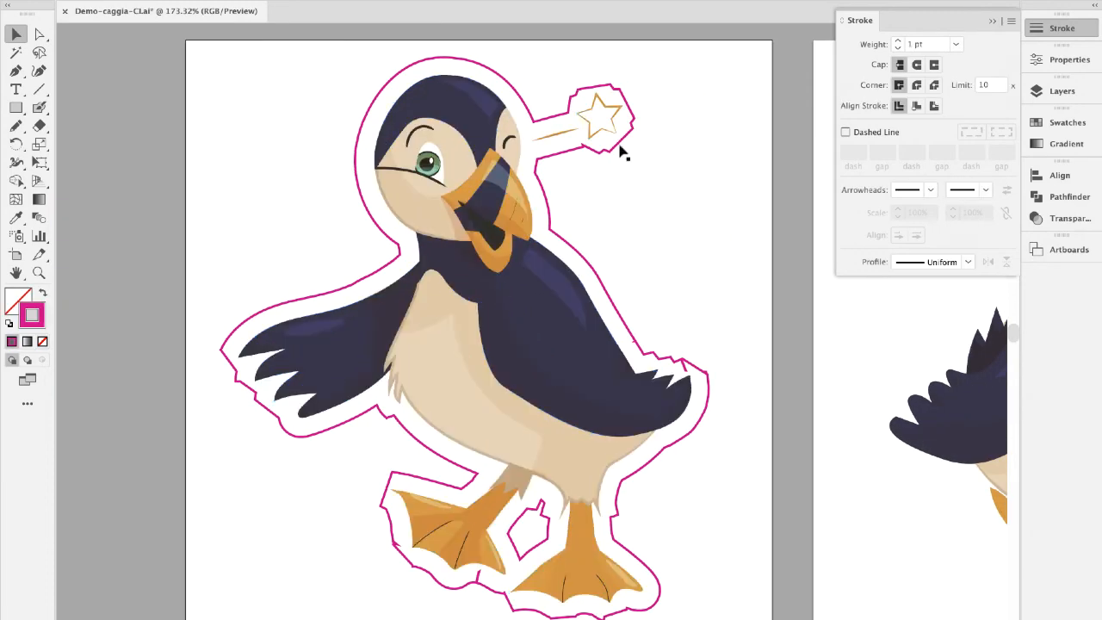
pyautogui.click(1076, 88)
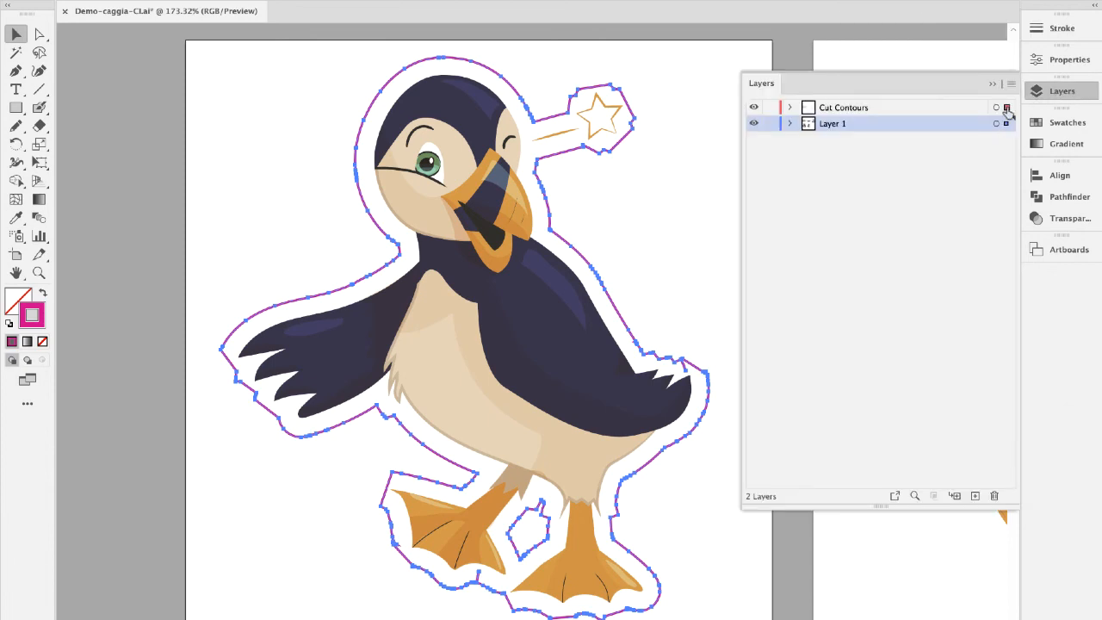
pyautogui.moveTo(1007, 112); pyautogui.dragTo(1006, 109)
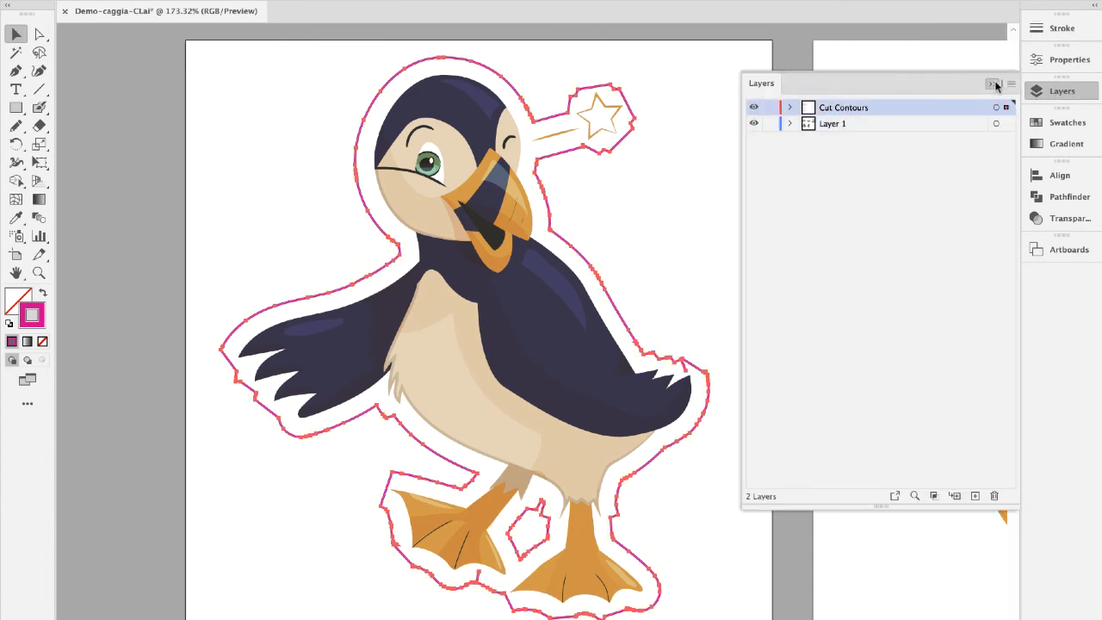
pyautogui.click(994, 84)
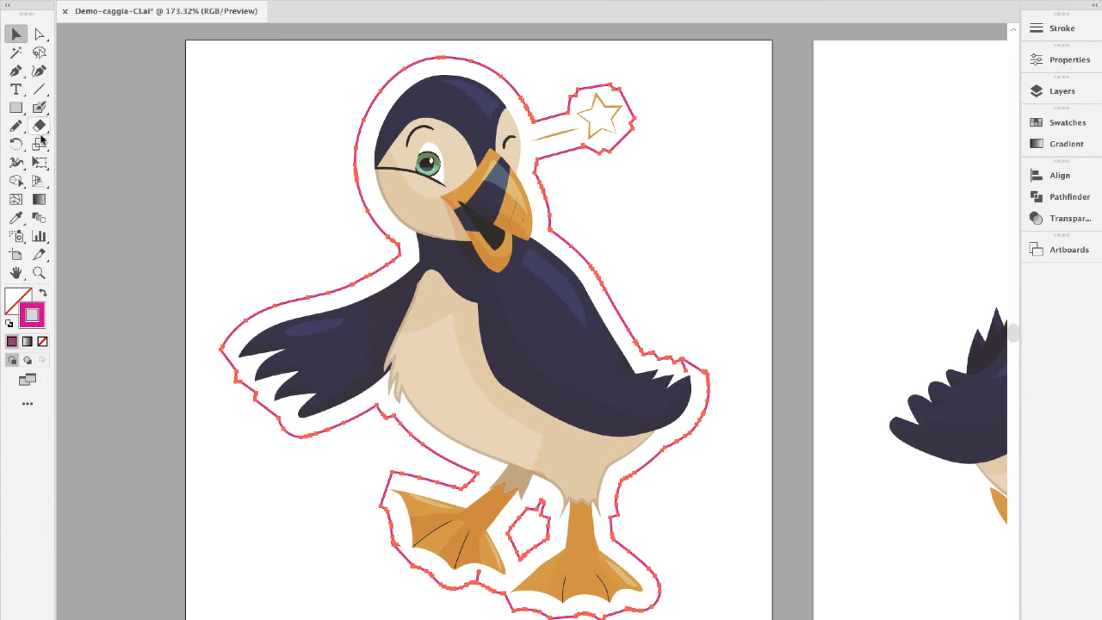
# - Redraw the jagged contour sections around the wing tip, the tail and the outer side of the standing leg with the Pencil tool
pyautogui.click(16, 126)
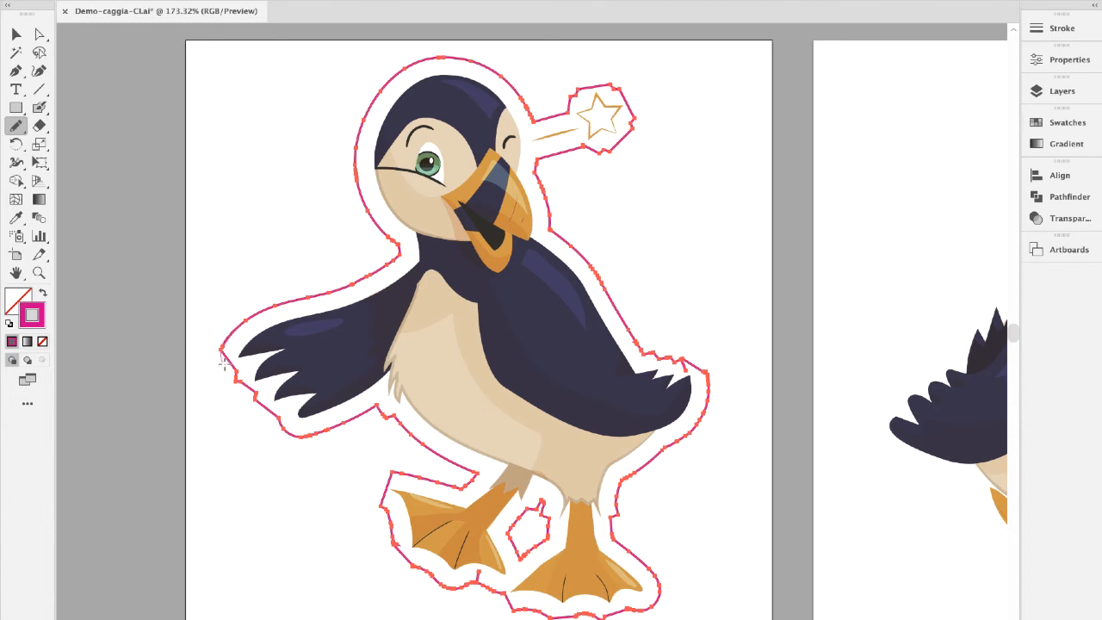
pyautogui.moveTo(245, 398)
pyautogui.mouseDown()
pyautogui.moveTo(298, 444)
pyautogui.moveTo(351, 421)
pyautogui.mouseUp()
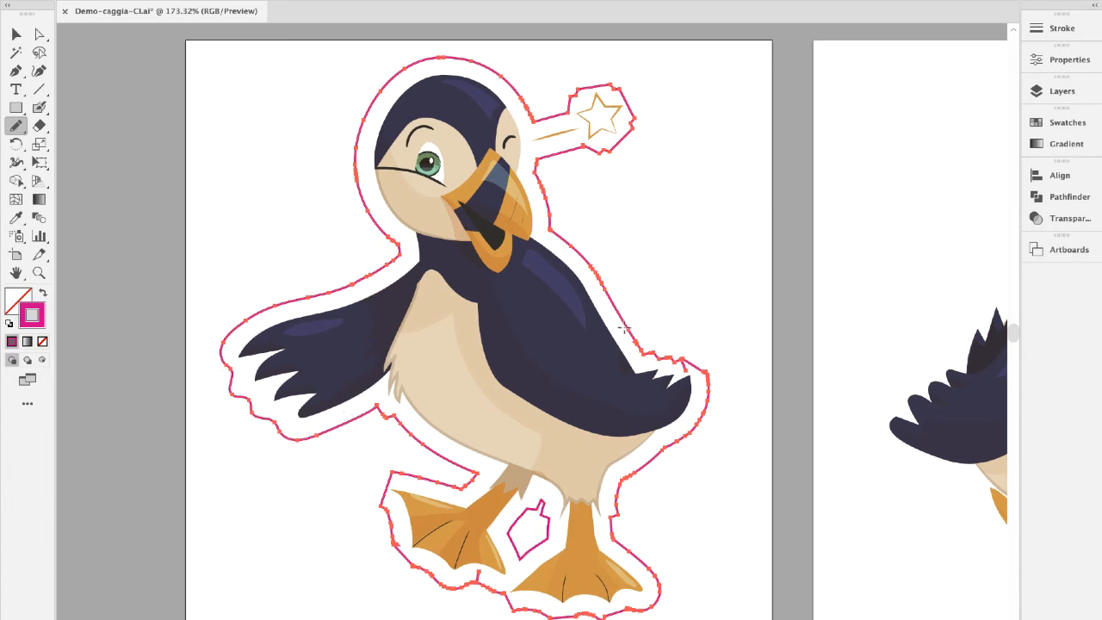
pyautogui.moveTo(673, 344); pyautogui.dragTo(688, 353)
pyautogui.moveTo(705, 401); pyautogui.dragTo(702, 401)
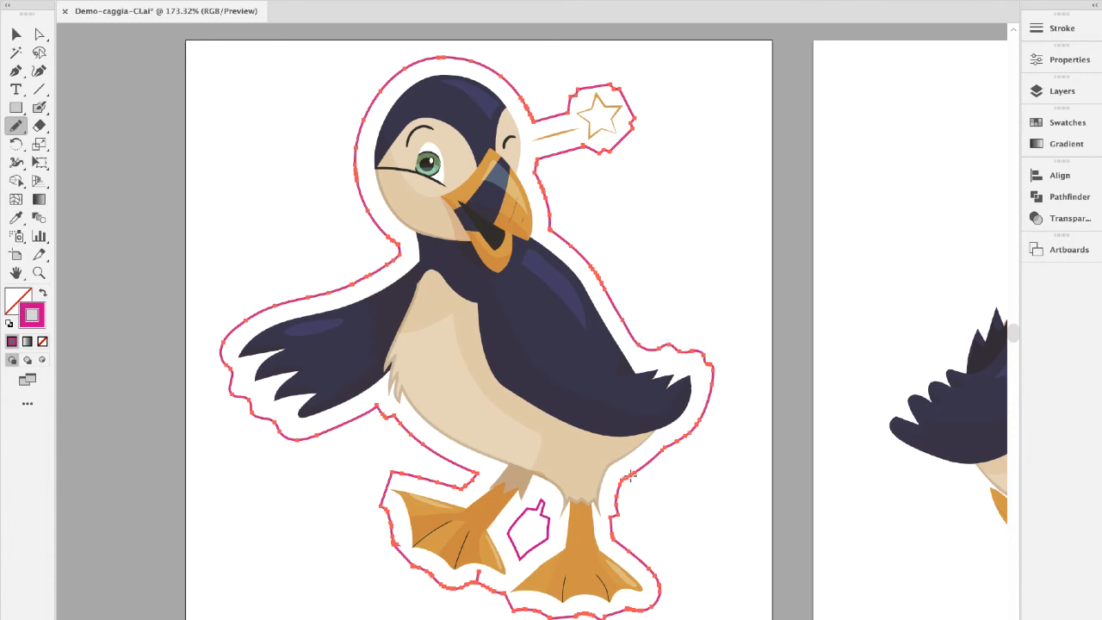
pyautogui.moveTo(620, 507); pyautogui.dragTo(636, 556)
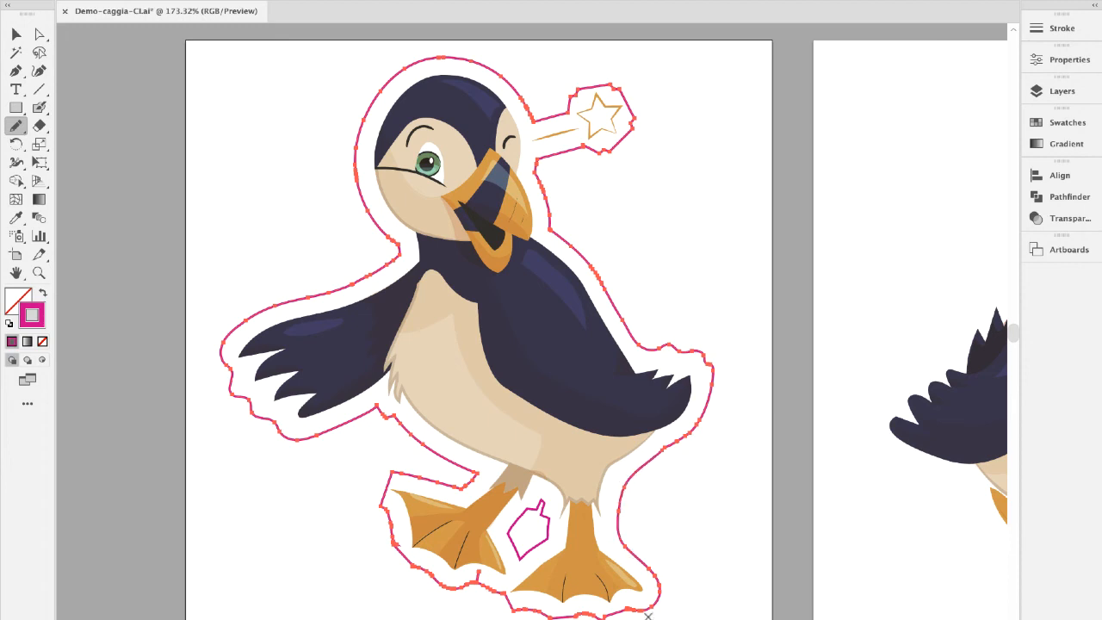
# - Smooth the contour with the Pencil tool from below the wing, around the raised foot and underneath both feet
pyautogui.scroll(-1, 363, 488)
pyautogui.scroll(-4, 387, 442)
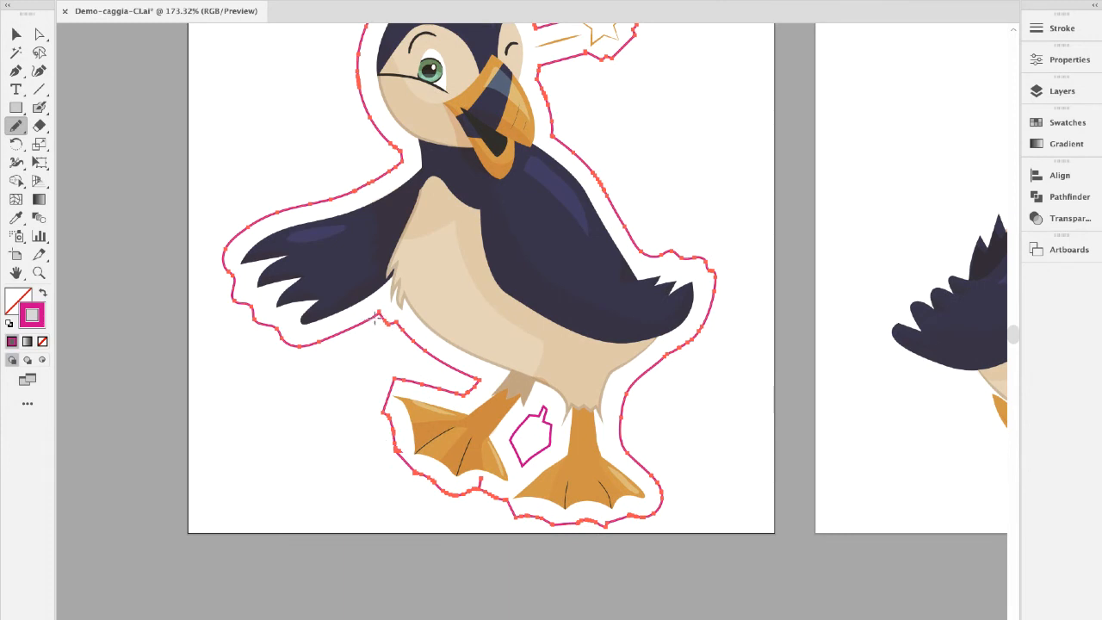
pyautogui.moveTo(376, 316)
pyautogui.mouseDown()
pyautogui.moveTo(437, 366)
pyautogui.moveTo(429, 380)
pyautogui.moveTo(377, 387)
pyautogui.moveTo(394, 446)
pyautogui.mouseUp()
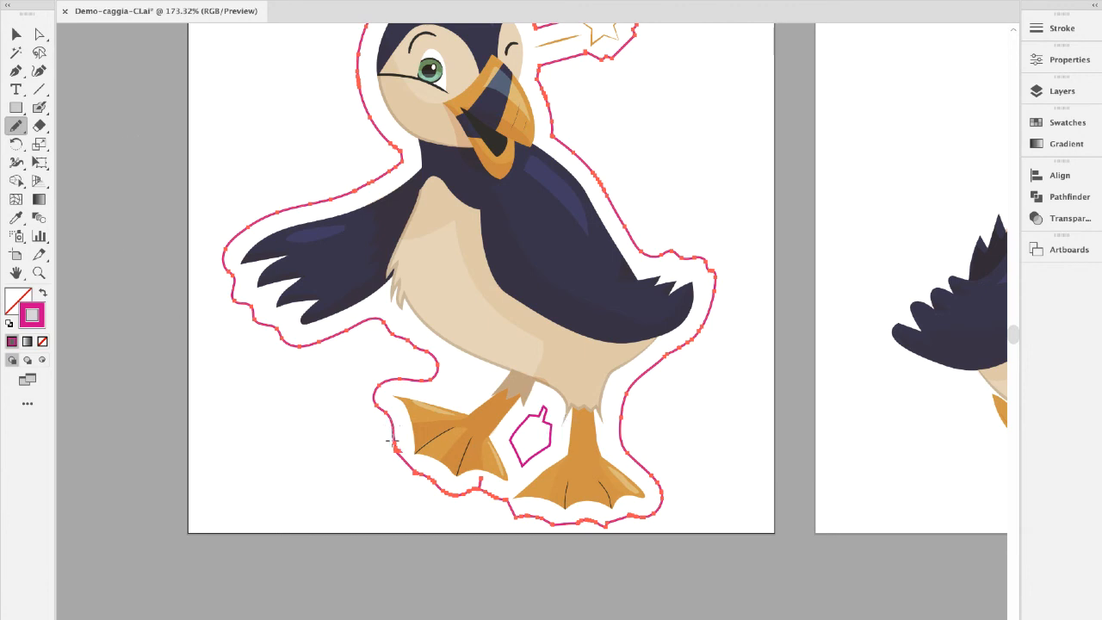
pyautogui.moveTo(391, 457)
pyautogui.mouseDown()
pyautogui.moveTo(511, 517)
pyautogui.moveTo(613, 534)
pyautogui.moveTo(653, 513)
pyautogui.mouseUp()
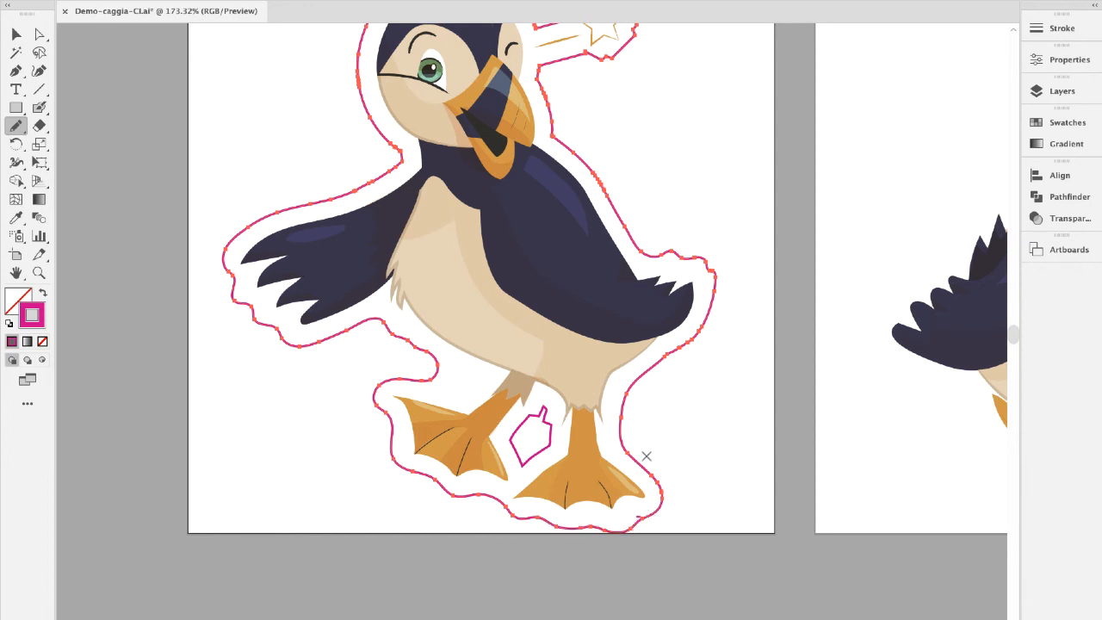
# - Redraw the contour around the star with the Pencil tool, giving it soft curves into the puffin's head and neck
pyautogui.scroll(5, 660, 349)
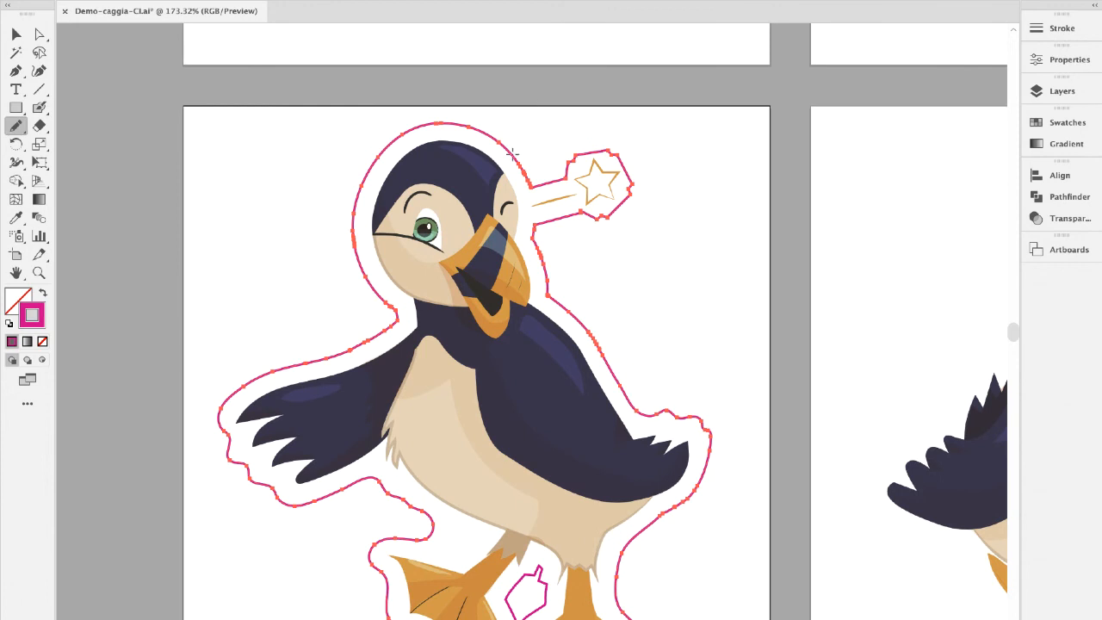
pyautogui.moveTo(513, 154)
pyautogui.mouseDown()
pyautogui.moveTo(561, 166)
pyautogui.moveTo(600, 149)
pyautogui.moveTo(632, 170)
pyautogui.moveTo(621, 207)
pyautogui.moveTo(555, 225)
pyautogui.moveTo(545, 275)
pyautogui.mouseUp()
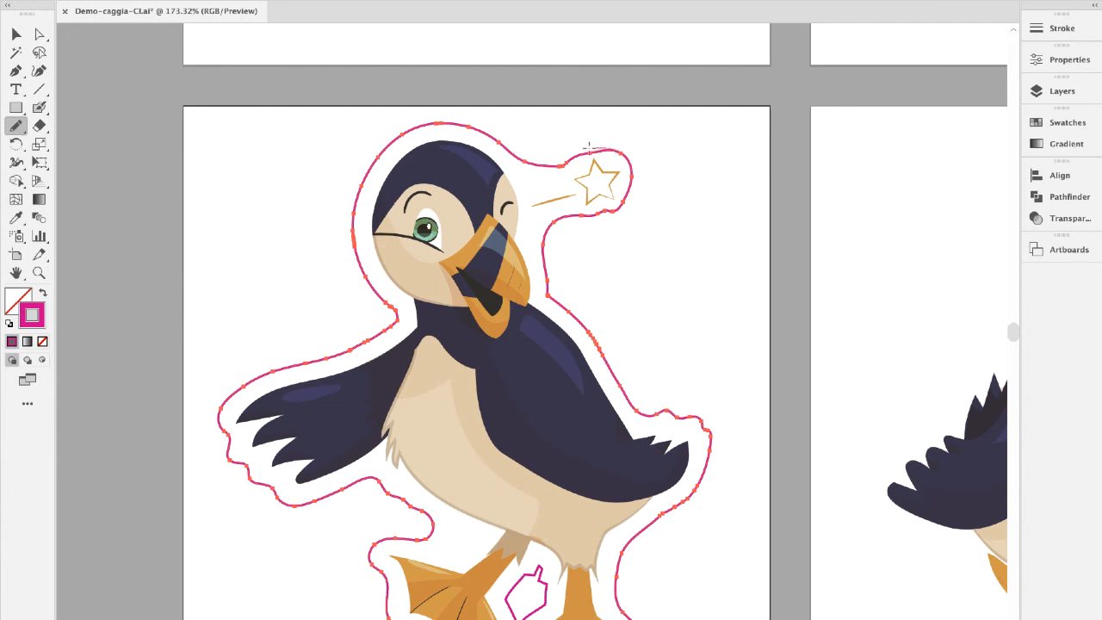
pyautogui.moveTo(589, 148); pyautogui.dragTo(509, 152)
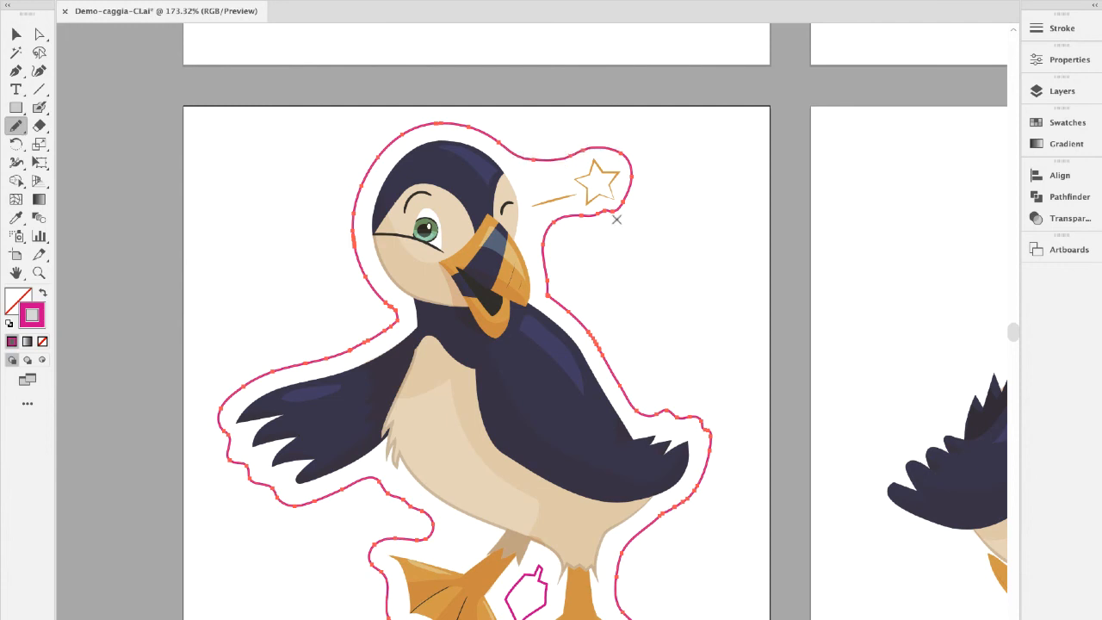
pyautogui.moveTo(629, 186)
pyautogui.mouseDown()
pyautogui.moveTo(627, 204)
pyautogui.moveTo(563, 229)
pyautogui.mouseUp()
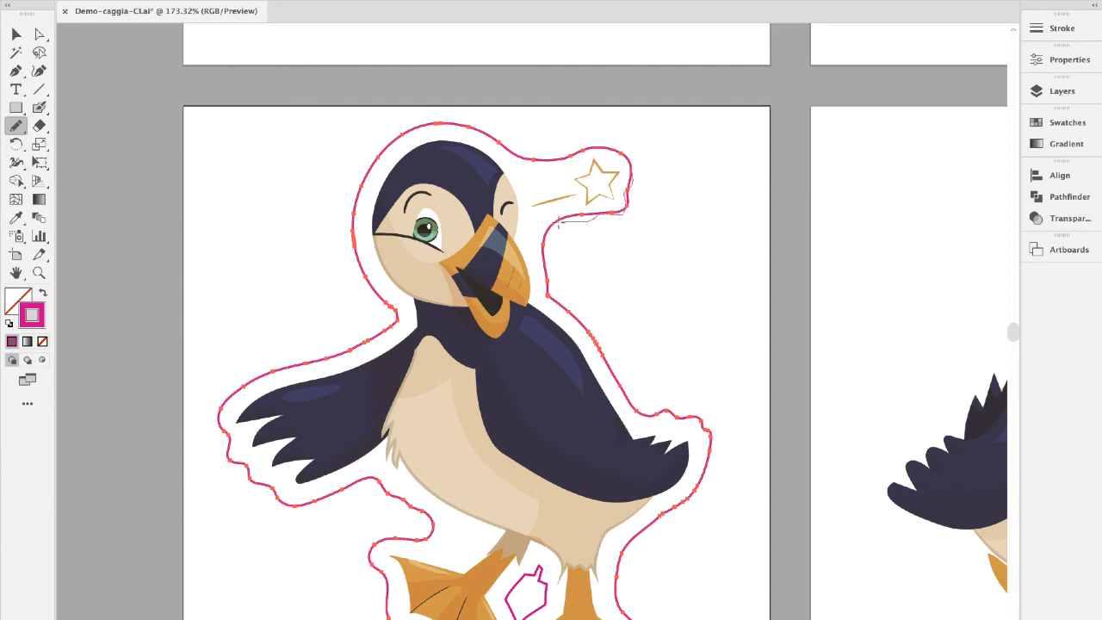
pyautogui.moveTo(558, 222); pyautogui.dragTo(546, 231)
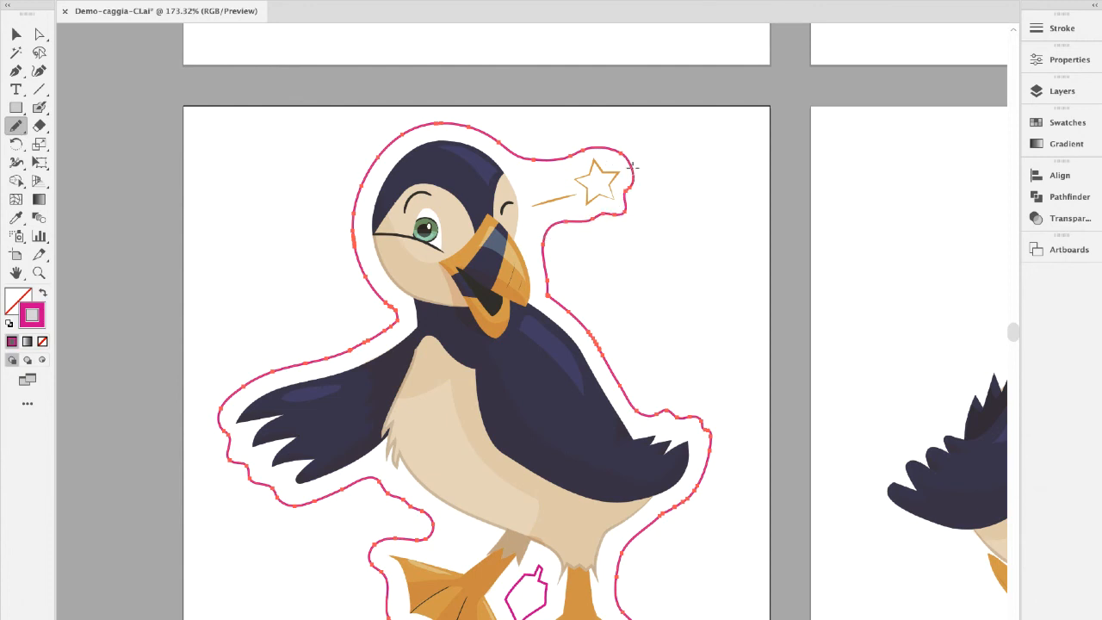
pyautogui.moveTo(627, 200); pyautogui.dragTo(634, 219)
# - Delete the small inner contour shape between the puffin's legs
pyautogui.click(39, 34)
pyautogui.scroll(-2, 527, 577)
pyautogui.click(535, 513)
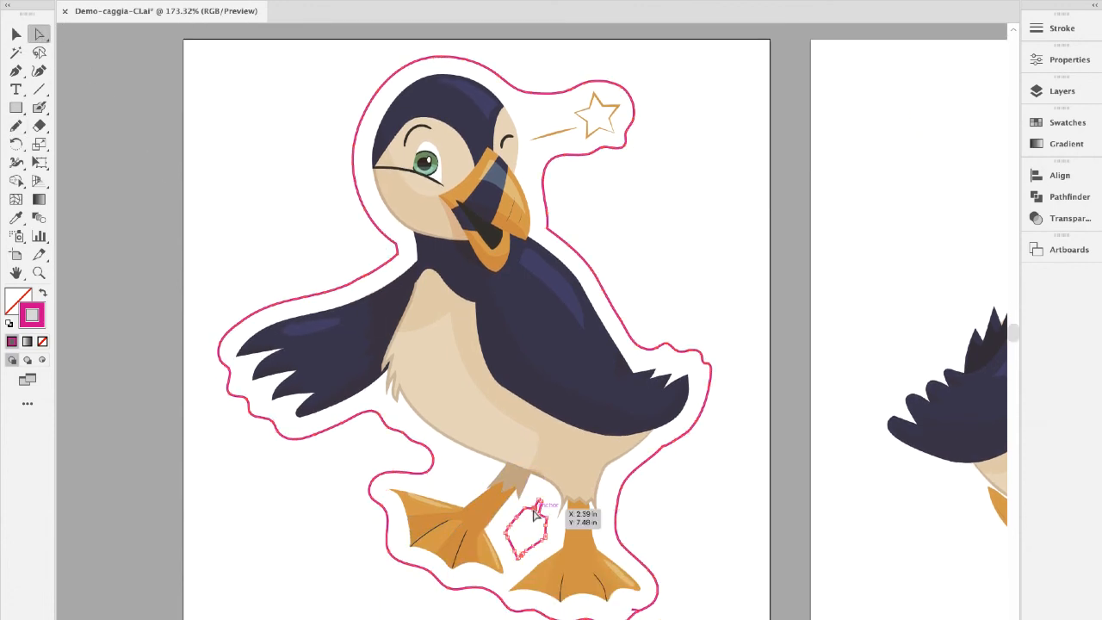
pyautogui.press('Delete')
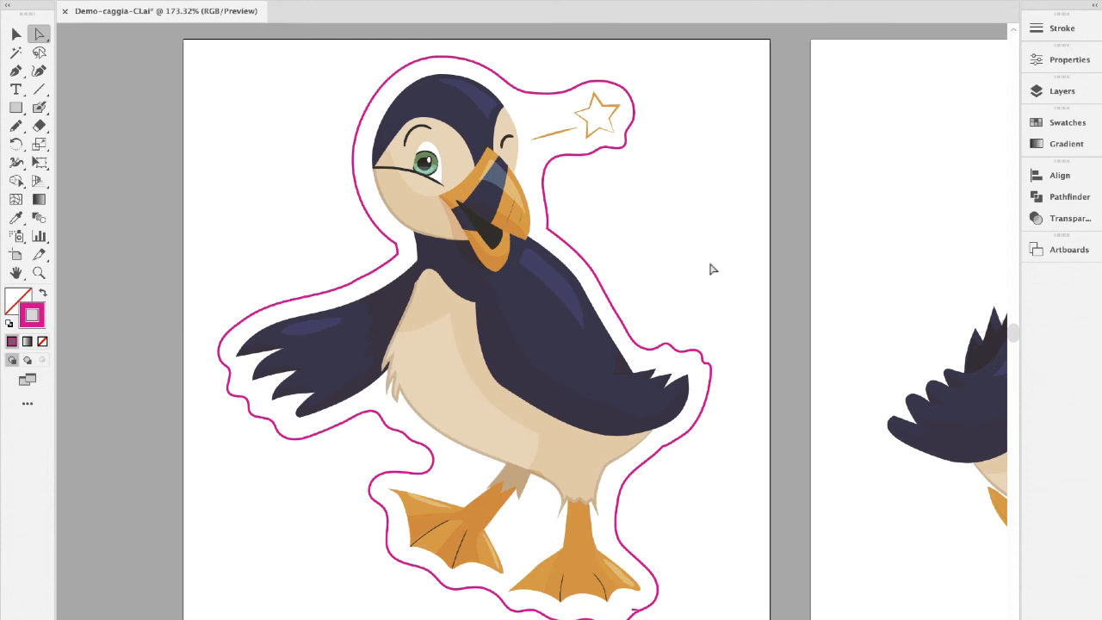
# - Round off the sharp contour corner between the beak and the back with the Pencil tool
pyautogui.click(536, 215)
pyautogui.press('n')
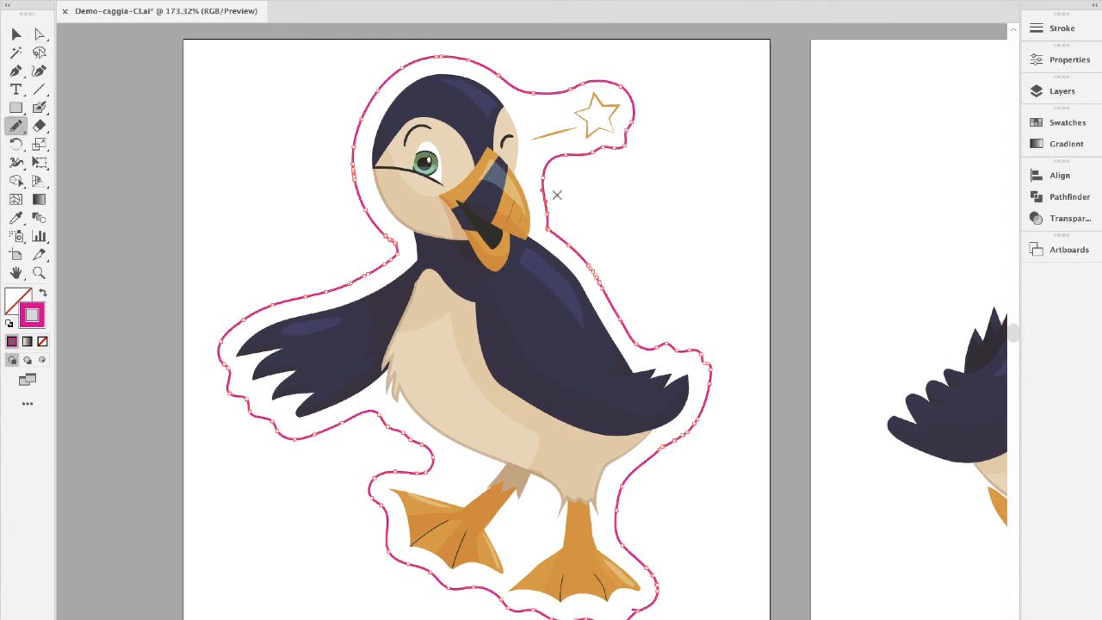
pyautogui.moveTo(548, 215); pyautogui.dragTo(568, 244)
pyautogui.click(15, 33)
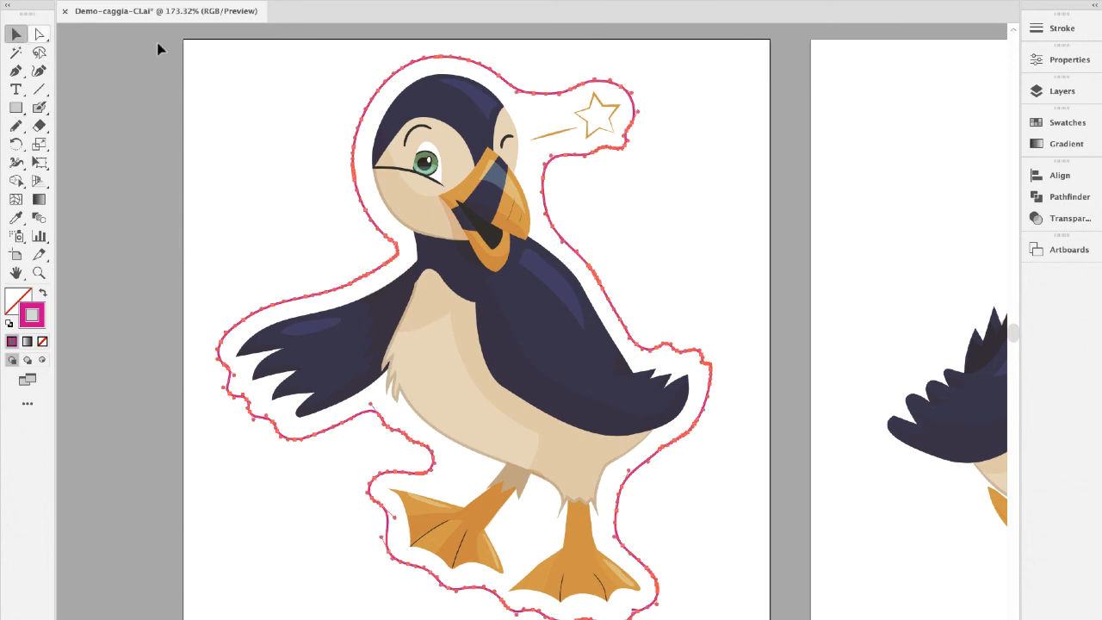
pyautogui.click(618, 195)
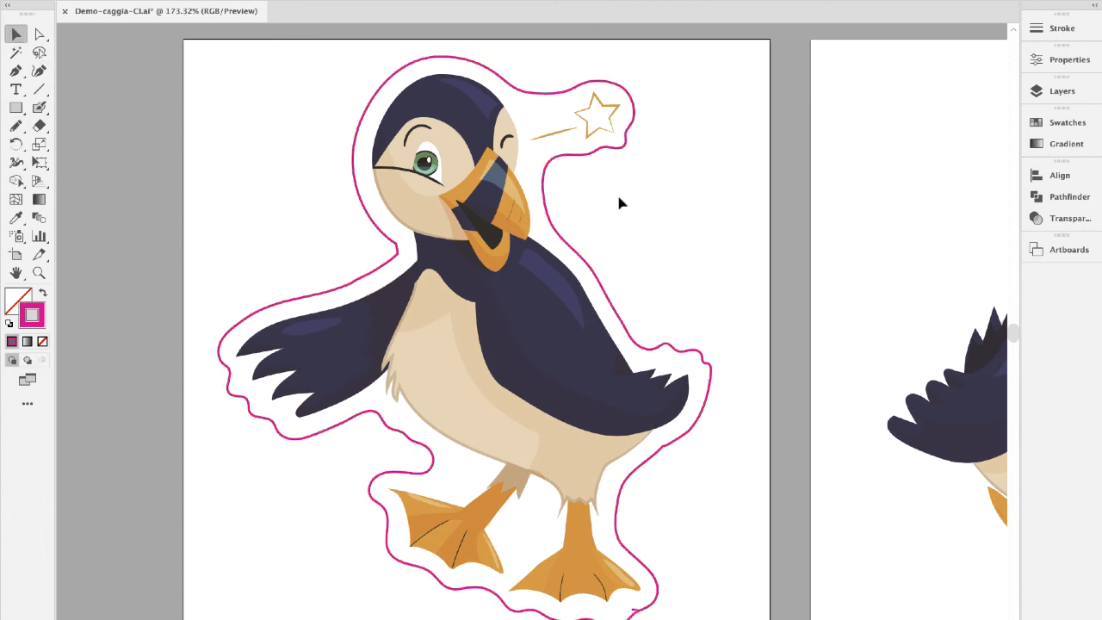
# - Smooth the bump in the contour just below the star with the Pencil tool, and deselect the path
pyautogui.click(621, 148)
pyautogui.click(15, 125)
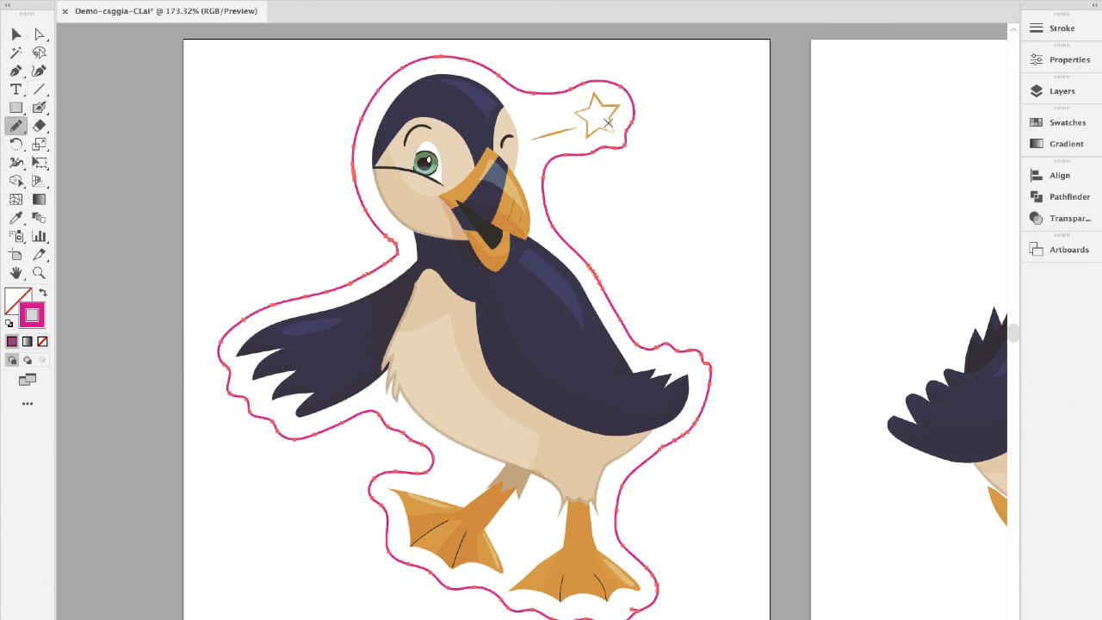
pyautogui.moveTo(635, 128)
pyautogui.mouseDown()
pyautogui.moveTo(624, 149)
pyautogui.moveTo(548, 161)
pyautogui.mouseUp()
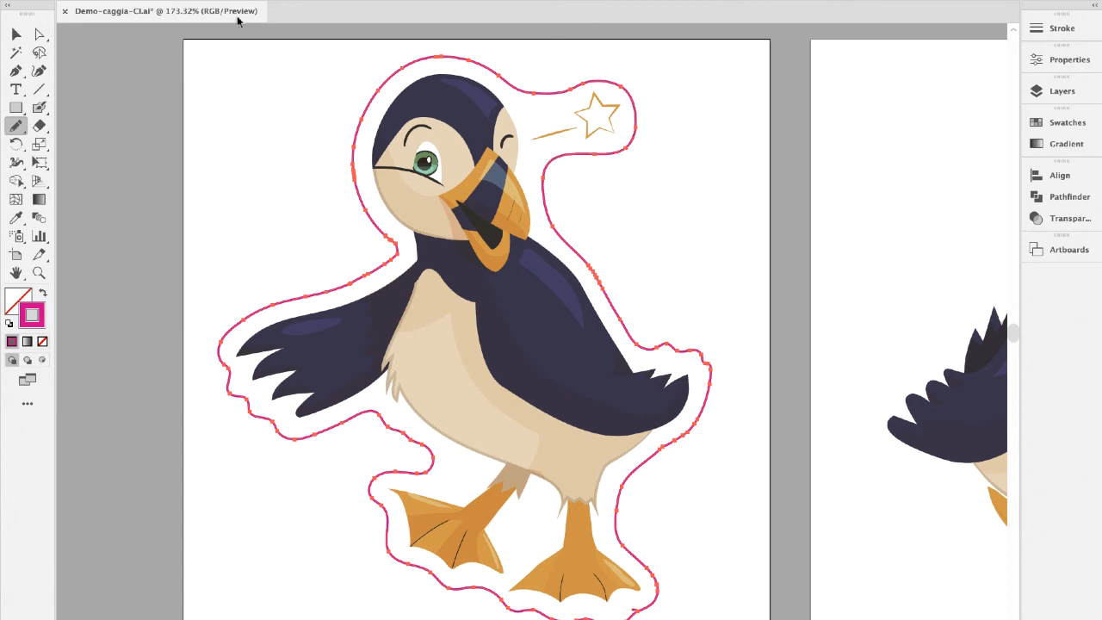
pyautogui.click(17, 35)
pyautogui.click(739, 231)
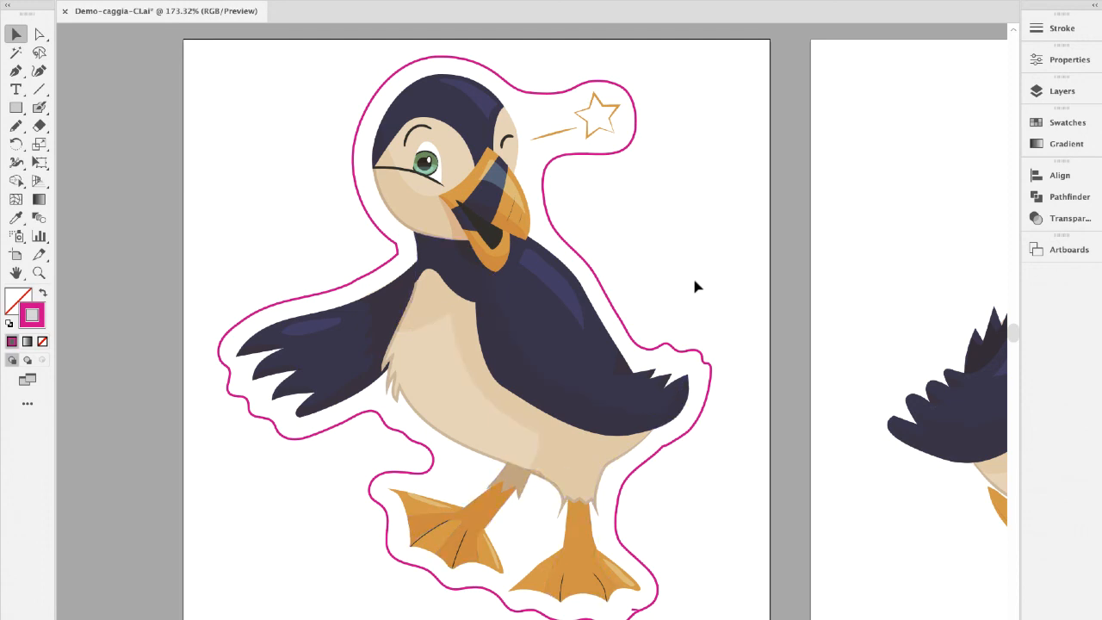
# - Redraw the contour's curve around the outer toe of the standing foot with the Pencil tool
pyautogui.scroll(-3, 702, 560)
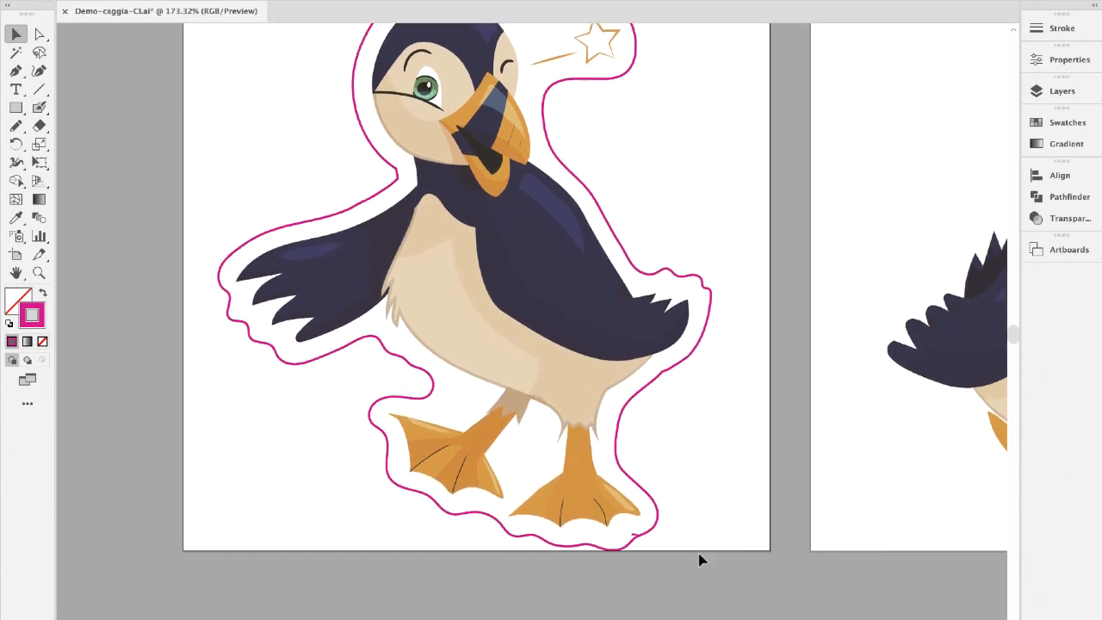
pyautogui.click(632, 542)
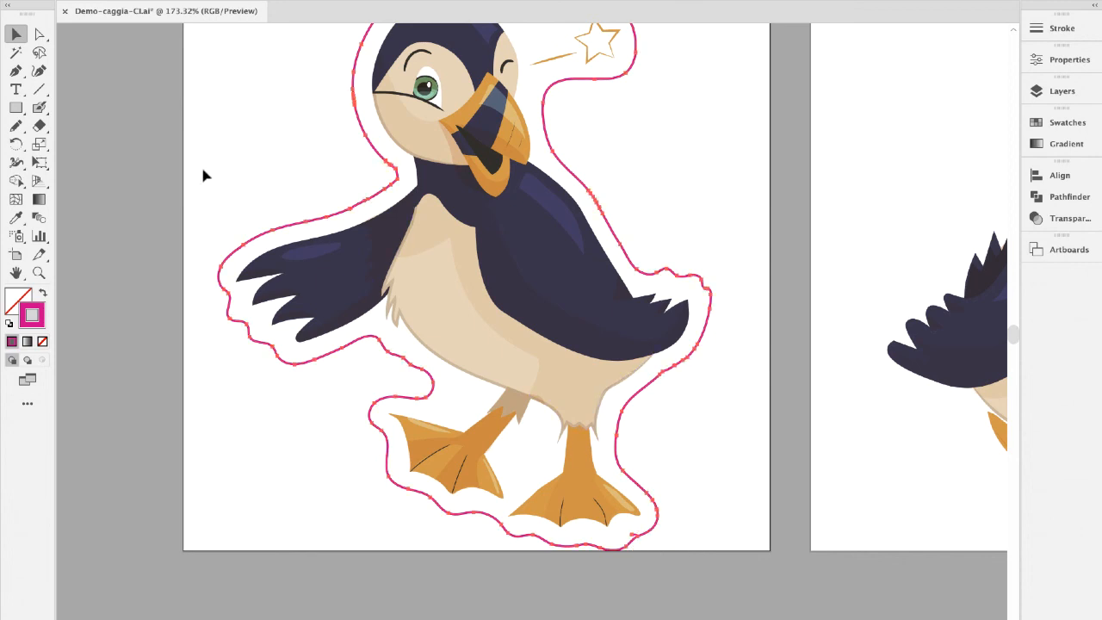
pyautogui.click(15, 125)
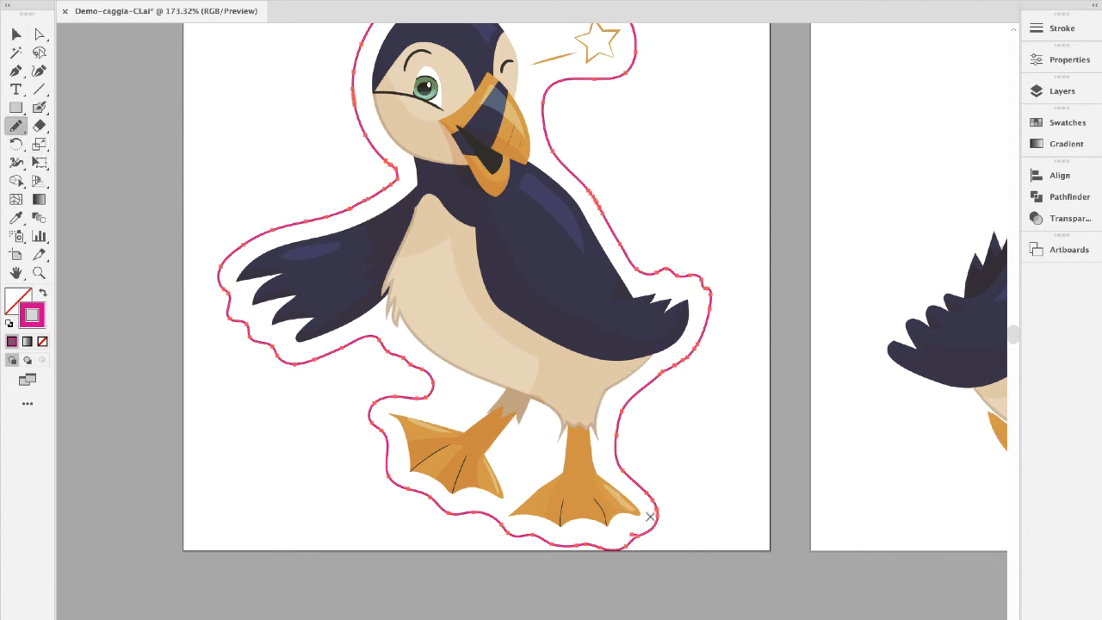
pyautogui.moveTo(658, 522); pyautogui.dragTo(616, 548)
pyautogui.click(39, 34)
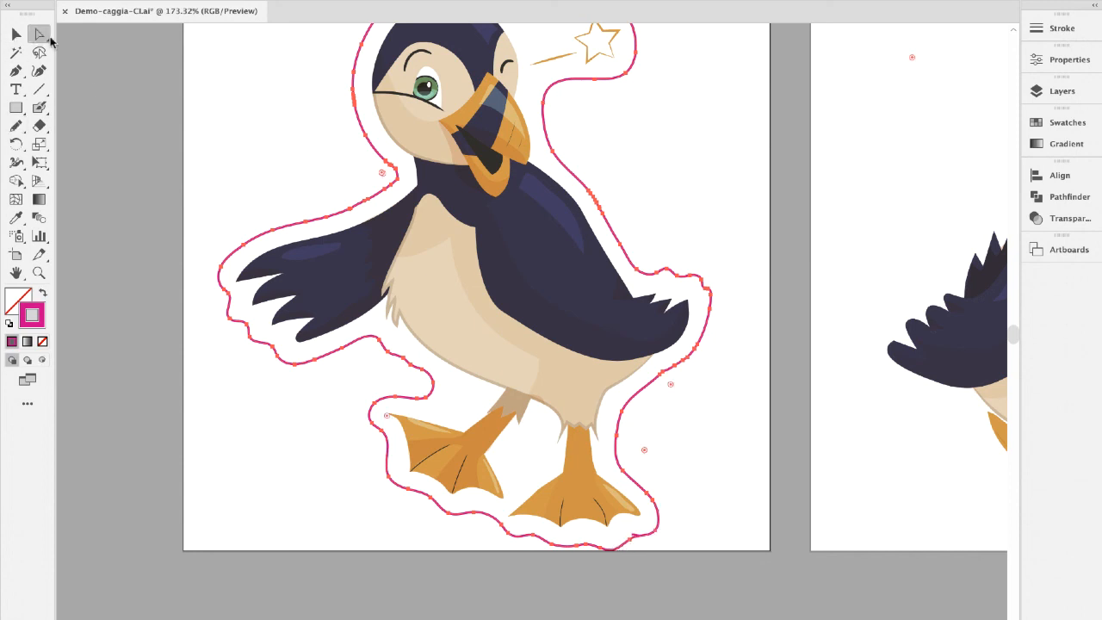
# - Remove the small stray spur from the contour beneath the standing foot, and fit the artboard in view
pyautogui.click(39, 272)
pyautogui.click(637, 537)
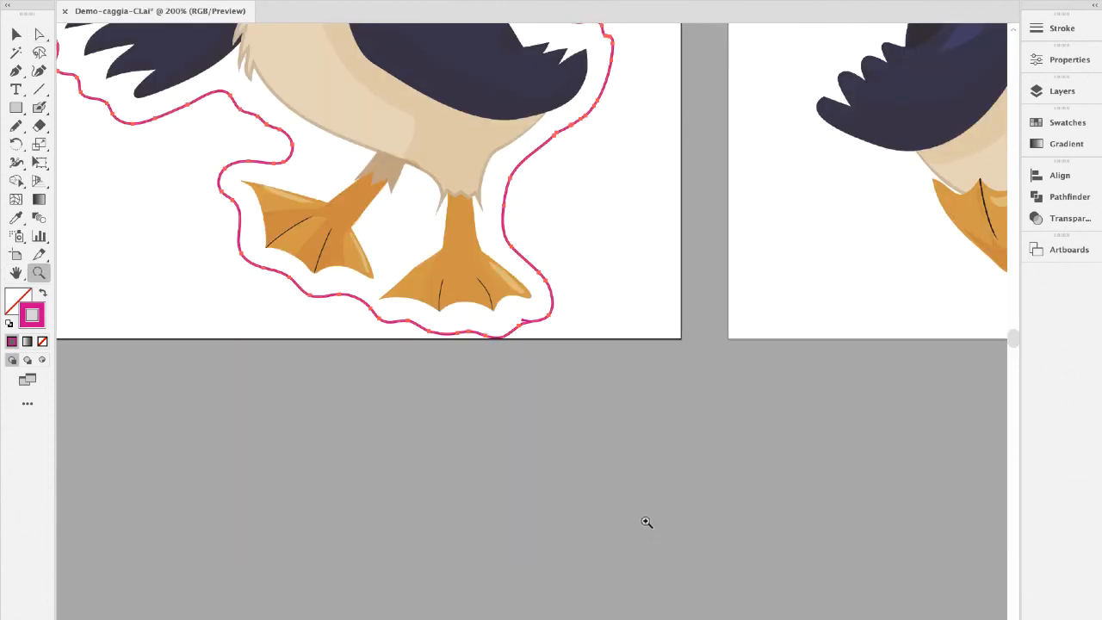
pyautogui.click(514, 327)
pyautogui.click(554, 317)
pyautogui.click(541, 336)
pyautogui.click(534, 362)
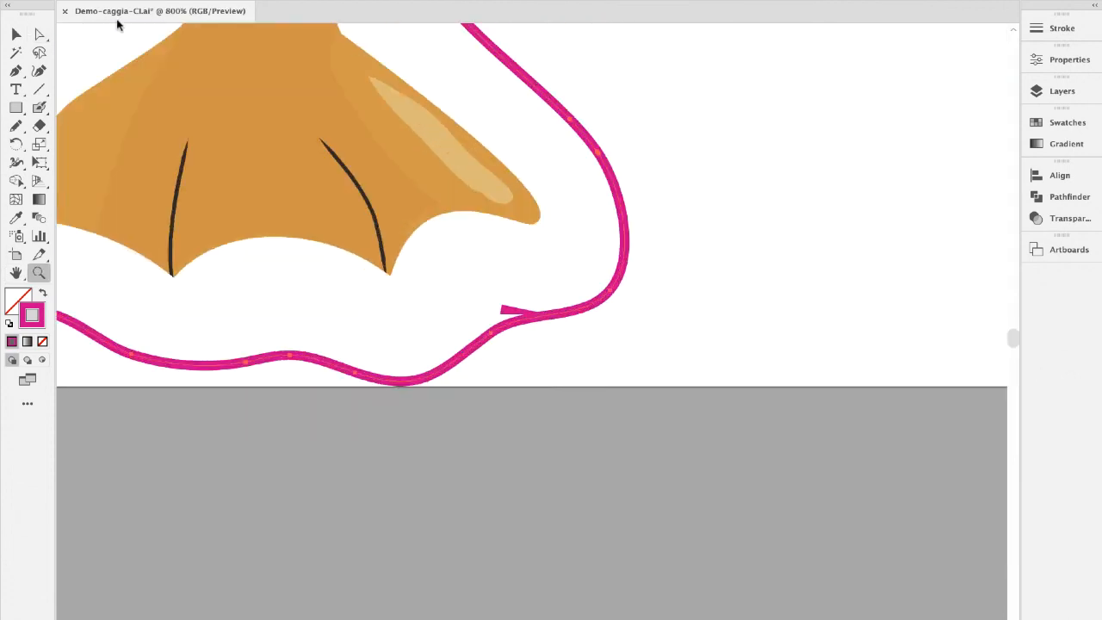
pyautogui.click(38, 34)
pyautogui.click(505, 312)
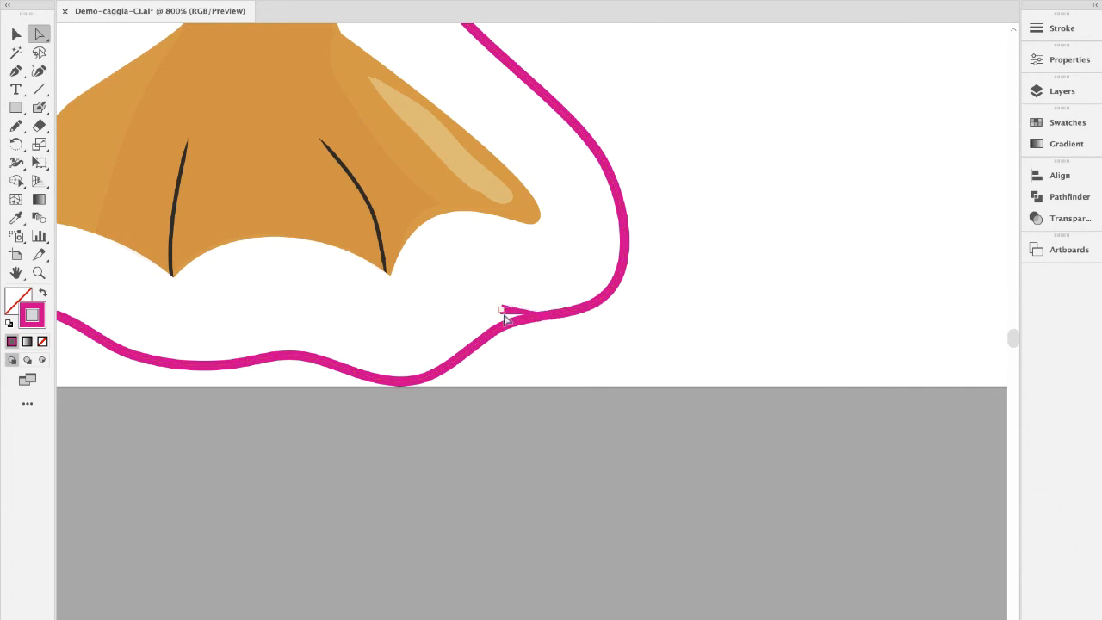
pyautogui.moveTo(505, 313)
pyautogui.mouseDown()
pyautogui.moveTo(517, 298)
pyautogui.moveTo(492, 278)
pyautogui.mouseUp()
pyautogui.hotkey('ctrl', 'z')
pyautogui.hotkey('ctrl', '0')
pyautogui.press('v')
pyautogui.hotkey('ctrl', 'a')
pyautogui.click(752, 196)
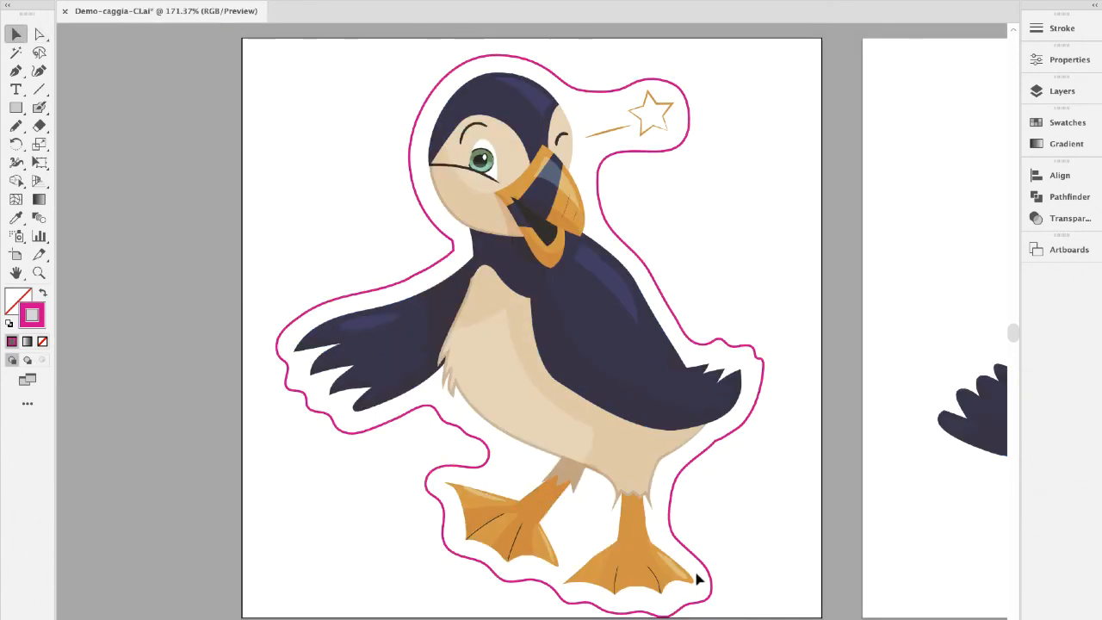
# - Select the puffin artwork together with its contour and nudge them slightly upward on the artboard
pyautogui.click(704, 601)
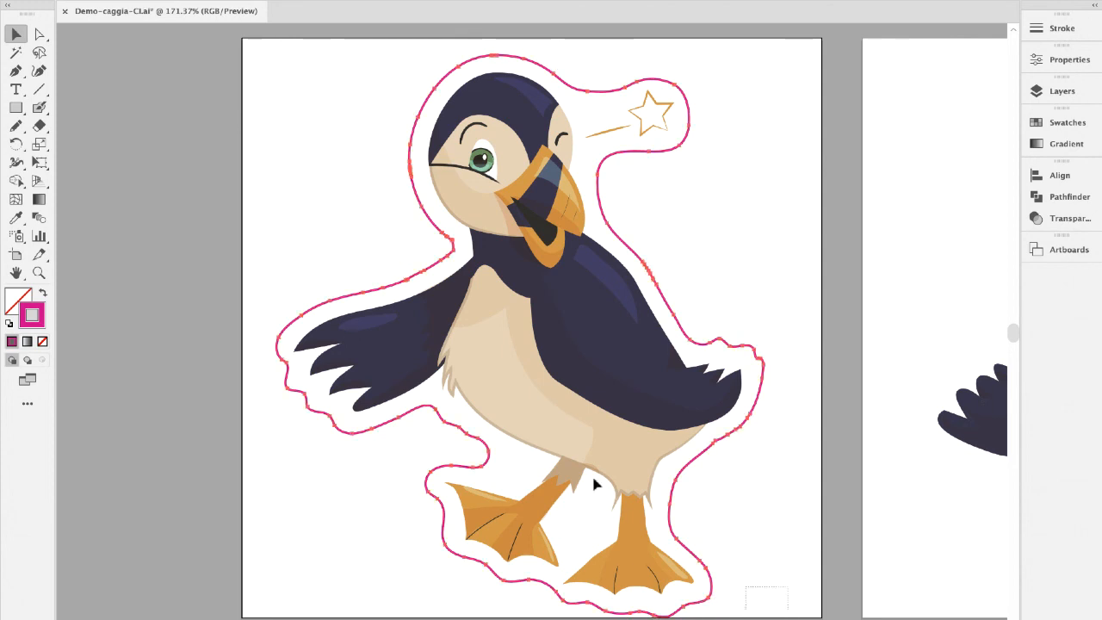
pyautogui.hotkey('ctrl', 'a')
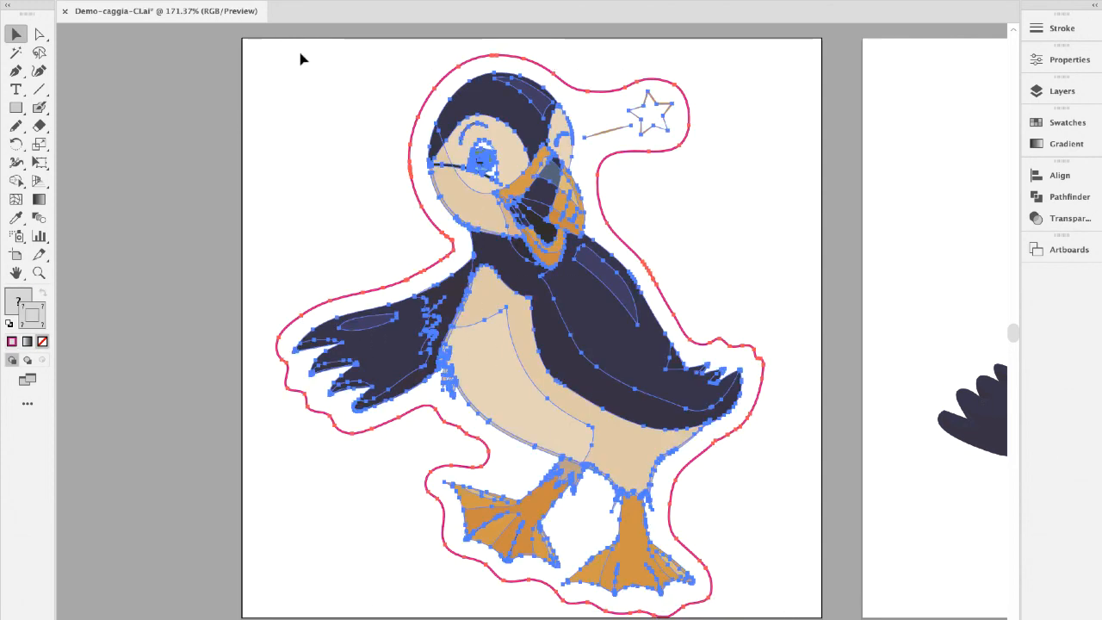
pyautogui.press('Up')
pyautogui.press('Up')
pyautogui.press('Up')
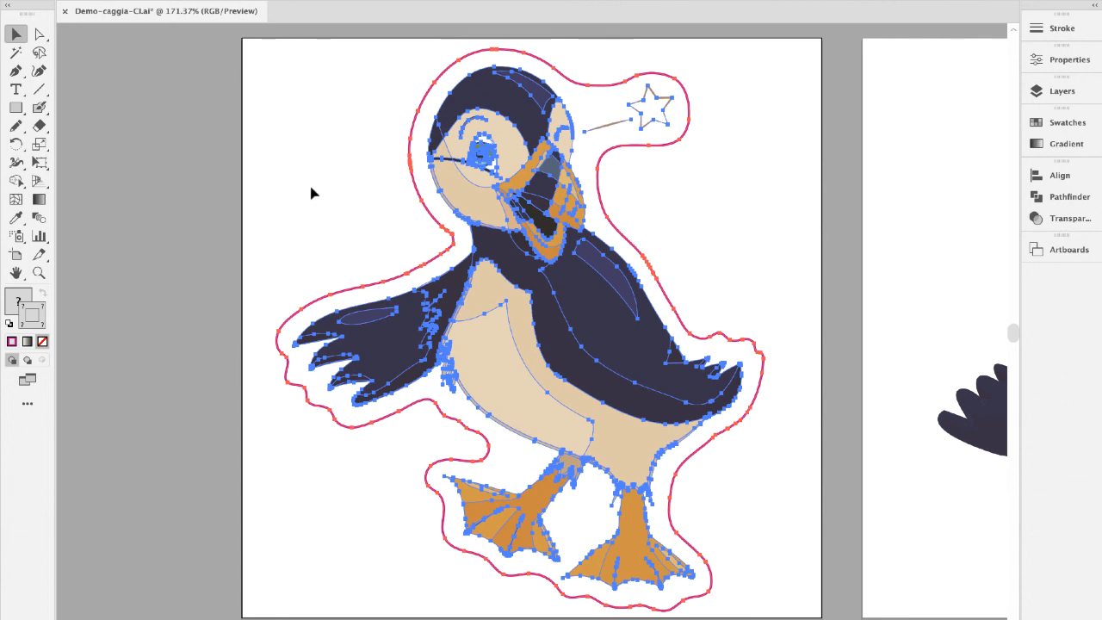
# - Deselect the standing puffin artwork and review the sitting puffin and the other artboards together
pyautogui.click(310, 191)
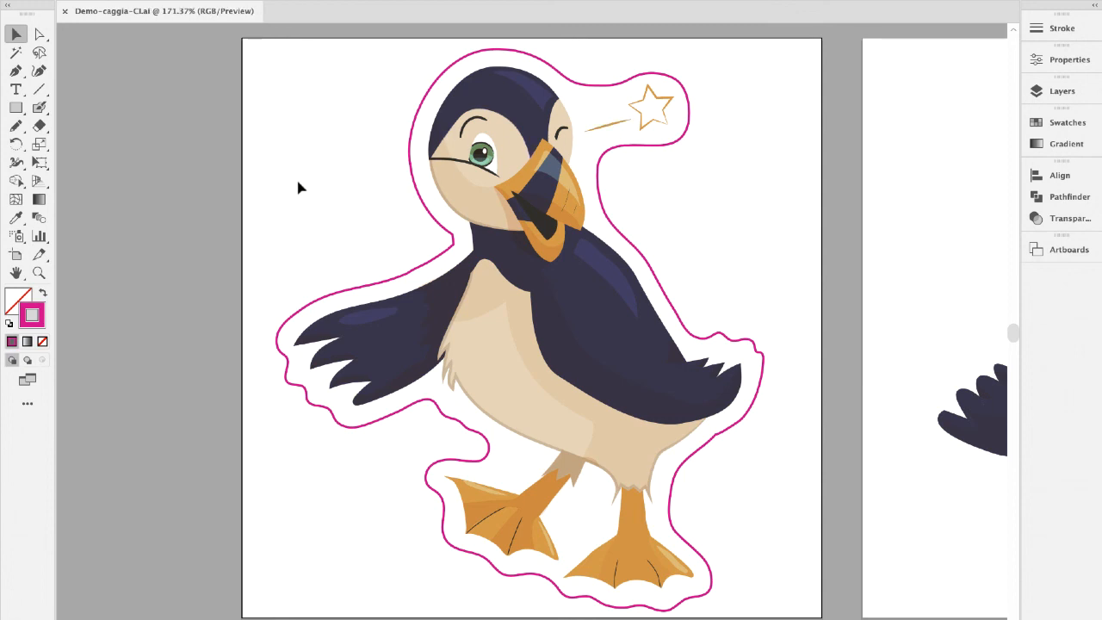
pyautogui.hscroll(5, 298, 183)
pyautogui.hscroll(8, 298, 183)
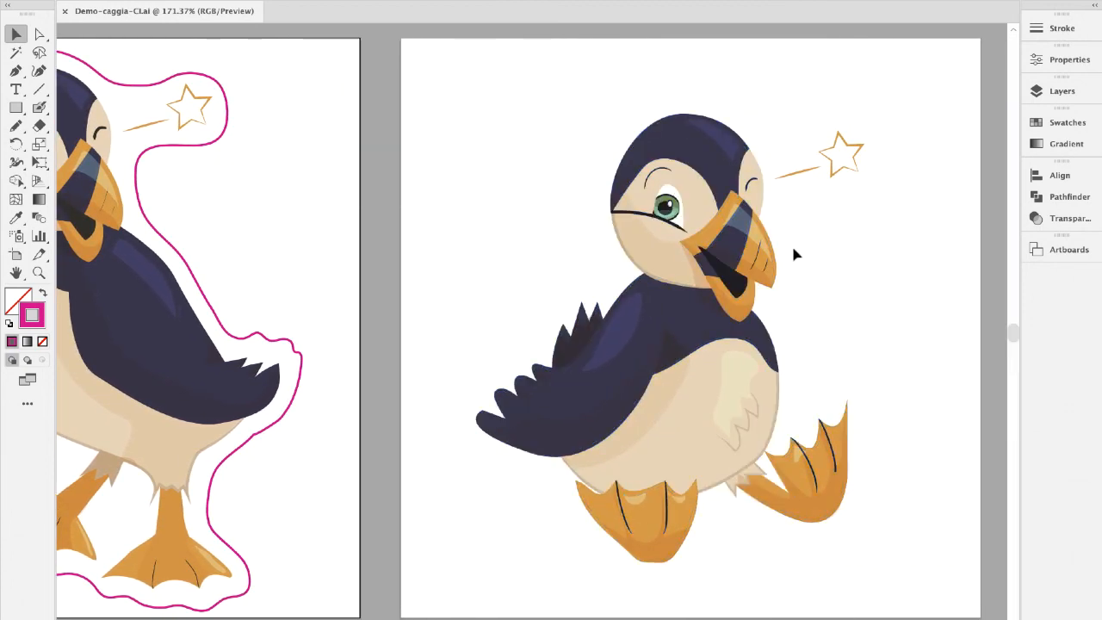
pyautogui.hotkey('ctrl', '+')
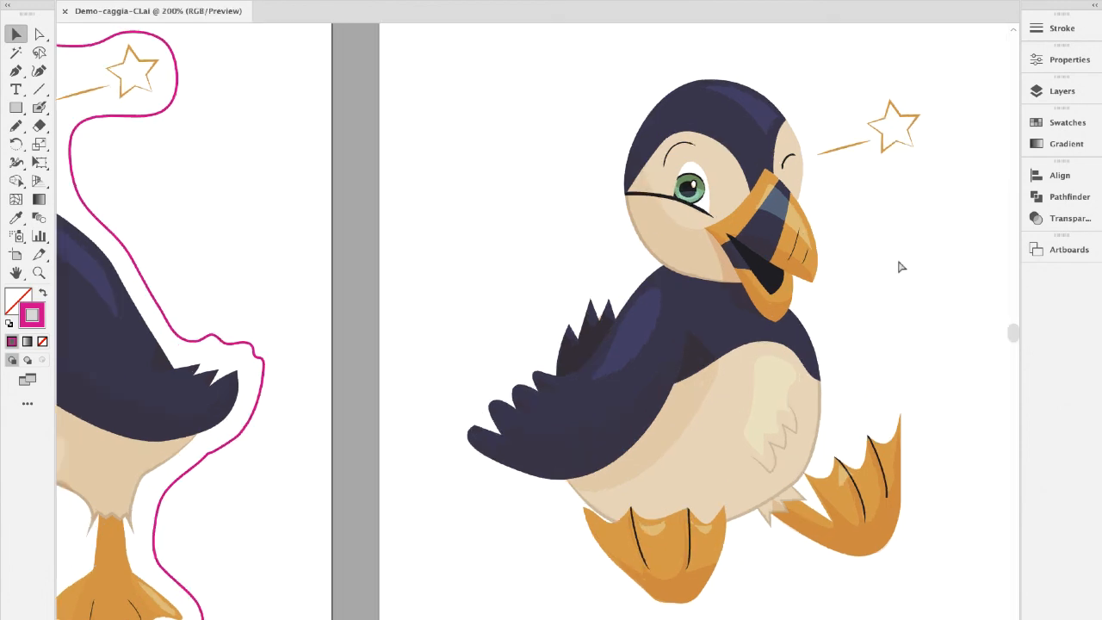
pyautogui.hotkey('ctrl', '-')
pyautogui.hotkey('ctrl', '-')
pyautogui.hotkey('ctrl', '-')
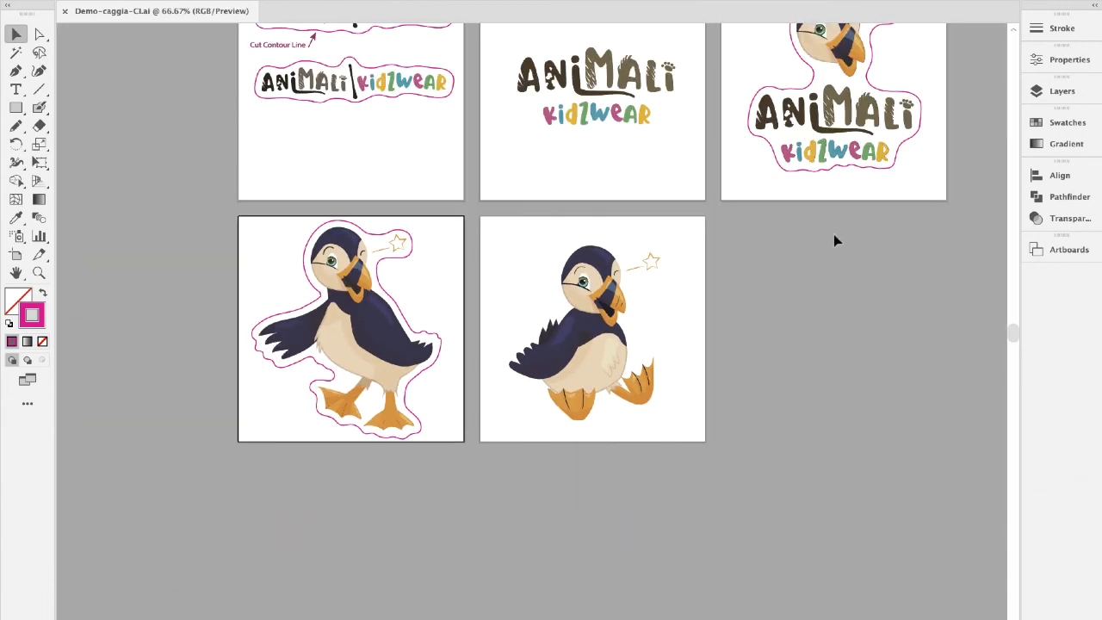
pyautogui.scroll(3, 834, 241)
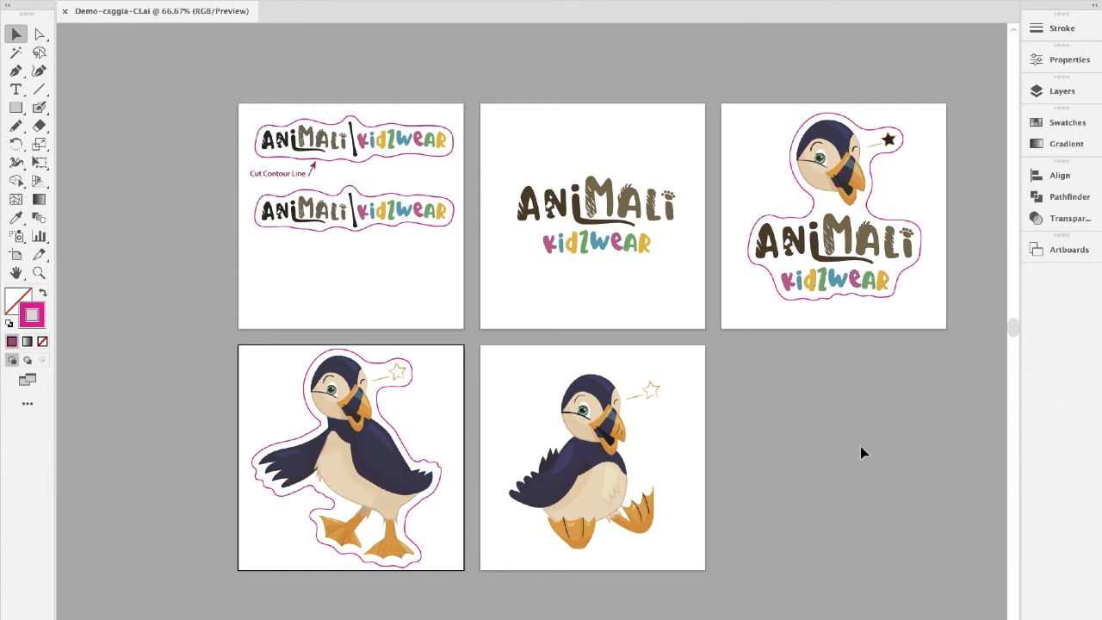
# - Make the puffin-head logo's artboard active, display the document in Outline view, and clear the selection
pyautogui.click(1052, 252)
pyautogui.click(1051, 252)
pyautogui.click(823, 119)
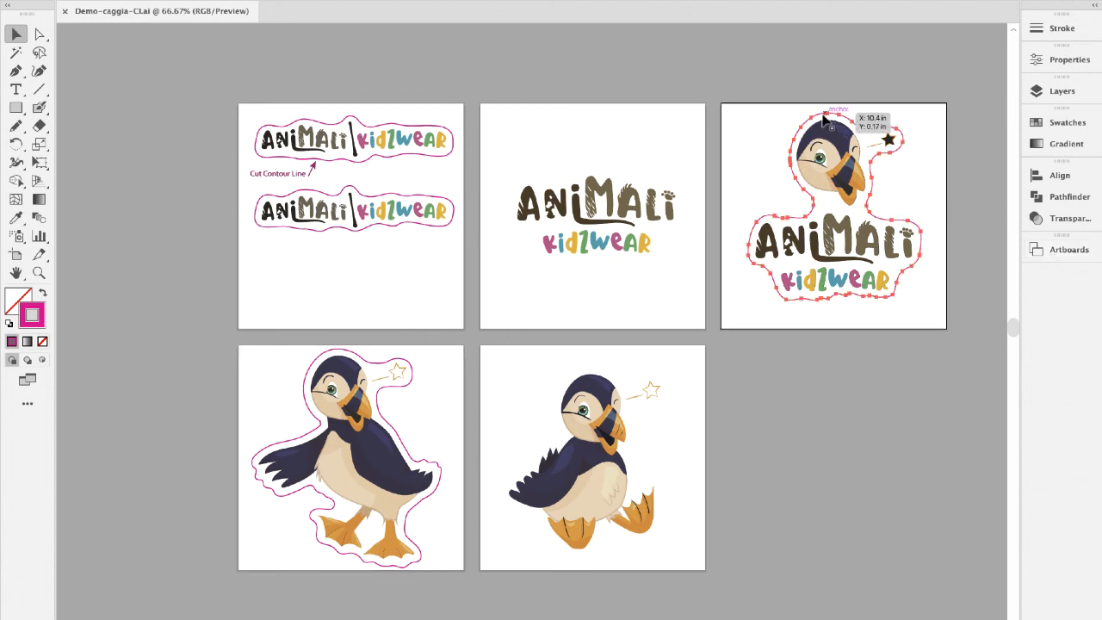
pyautogui.click(348, 0)
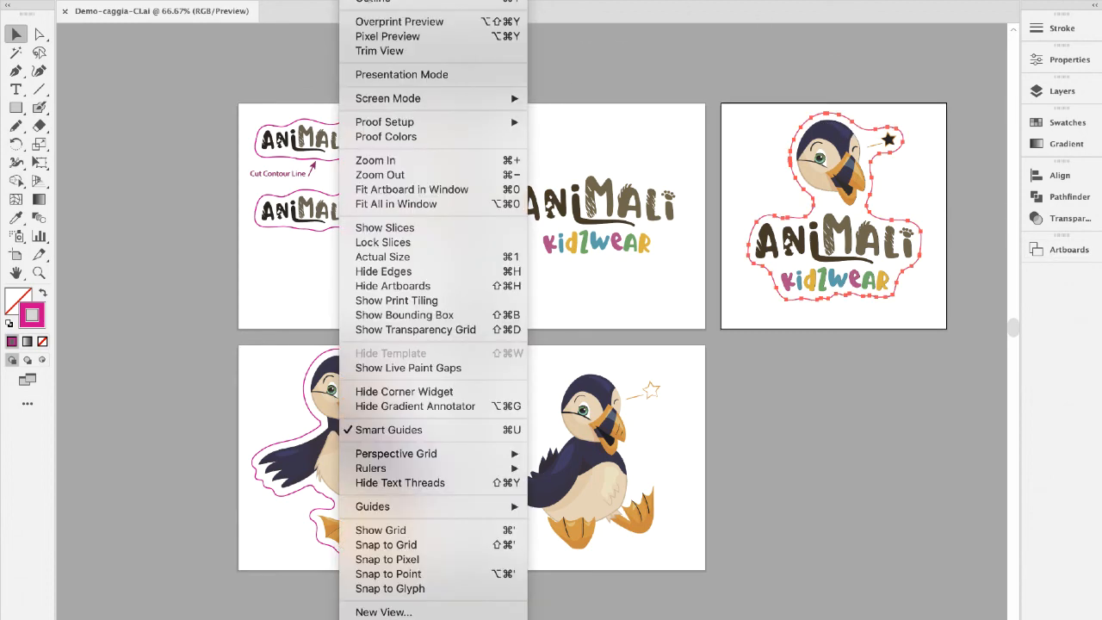
pyautogui.click(380, 2)
pyautogui.click(835, 395)
pyautogui.hscroll(3, 836, 394)
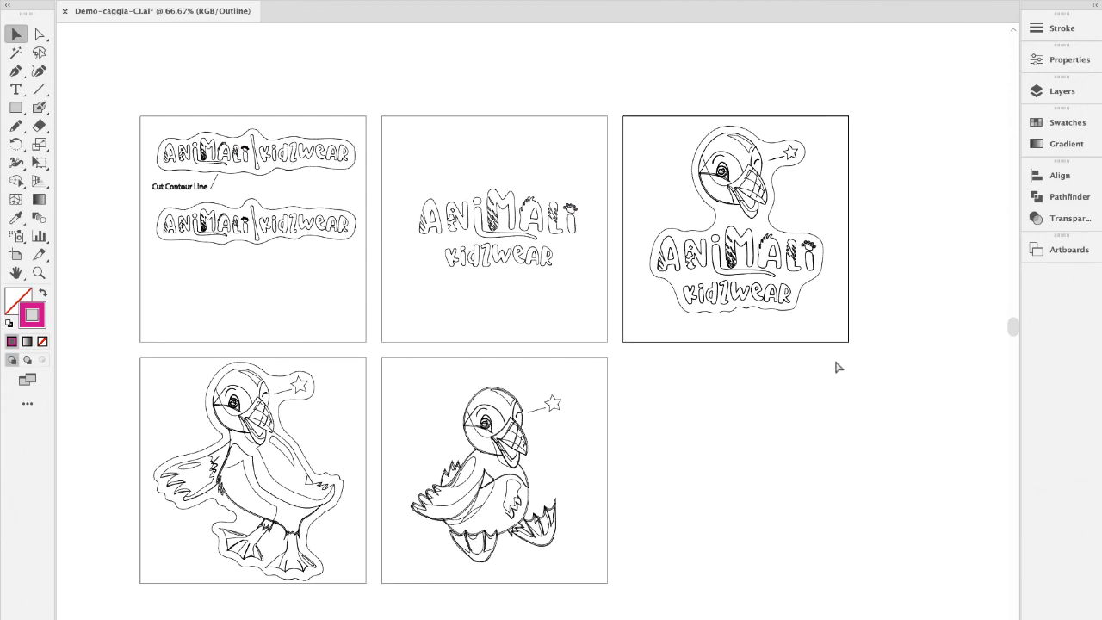
# - Fit the puffin-head logo artboard in view and capture a screenshot of its outlined artwork and contour
pyautogui.hotkey('ctrl', '0')
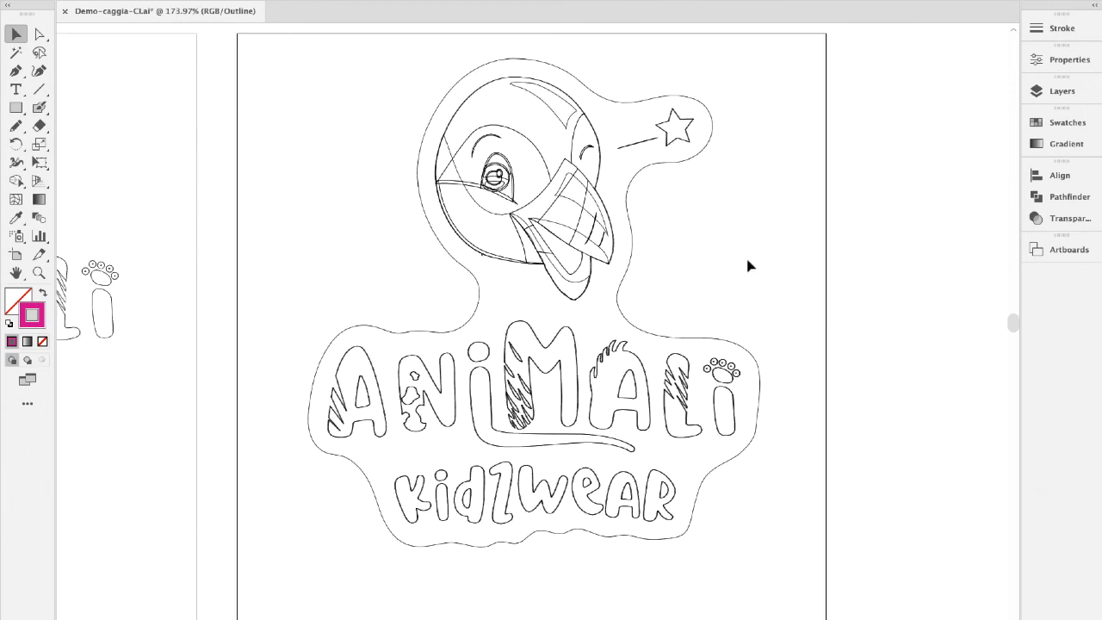
pyautogui.press('super+shift+4')
pyautogui.moveTo(235, 32); pyautogui.dragTo(831, 608)
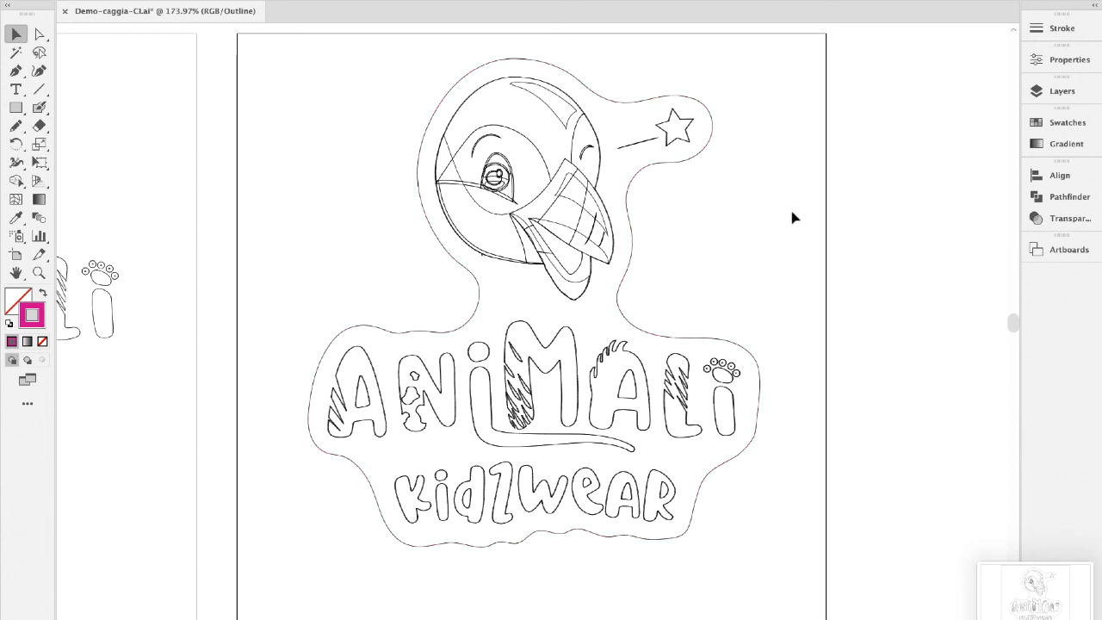
# - Examine the outlined puffin-head logo contour up close, and compare the outlines across all five artboards
pyautogui.press('super+0')
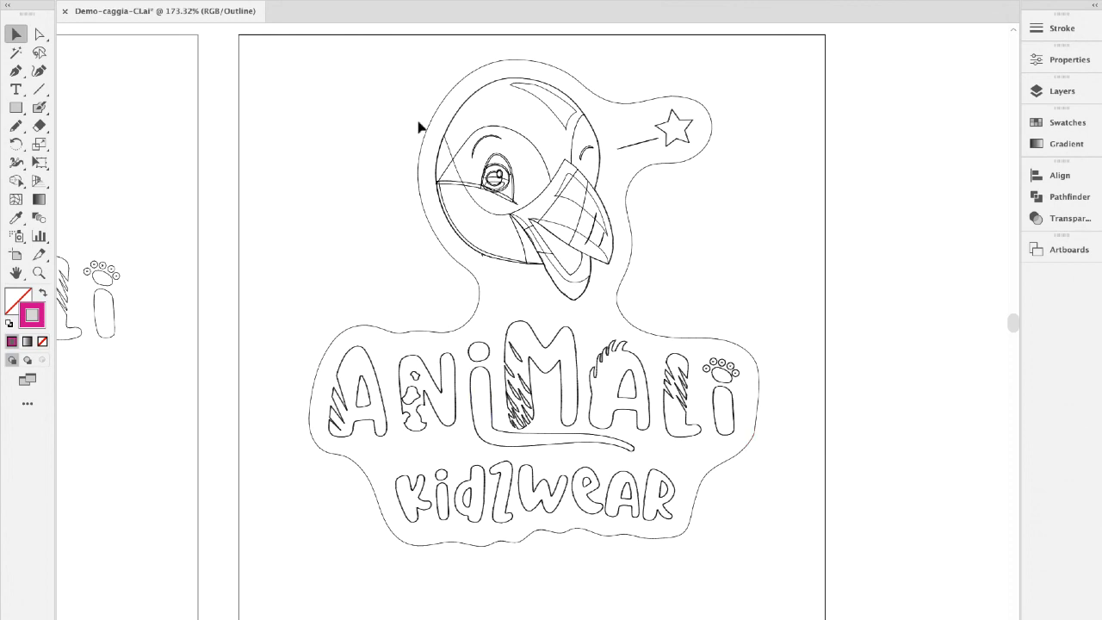
pyautogui.hscroll(1, 808, 428)
pyautogui.scroll(1, 808, 428)
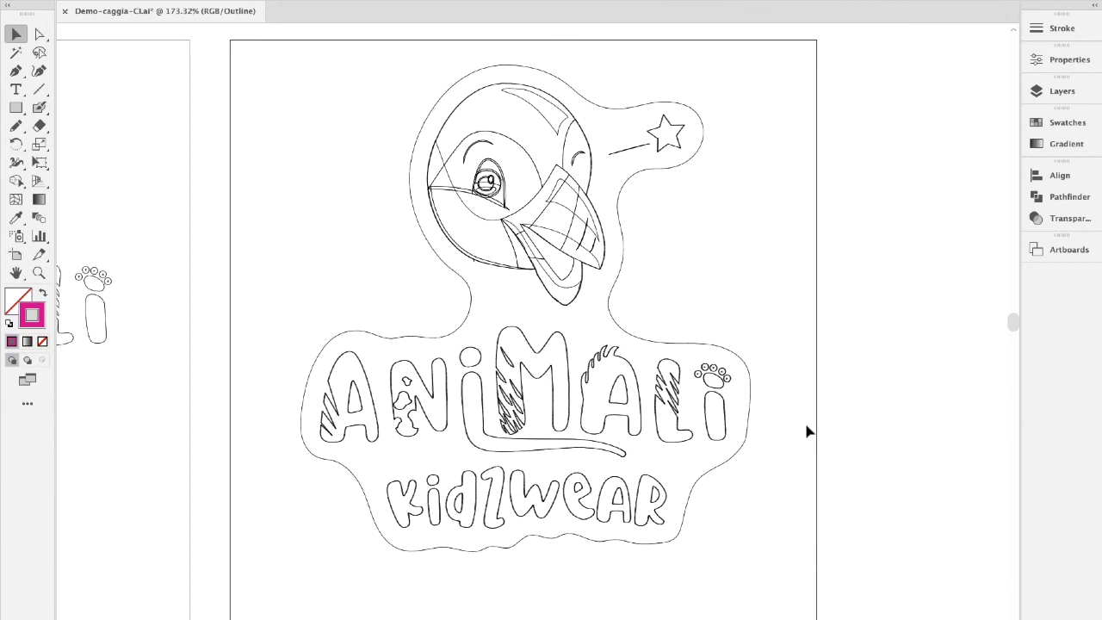
pyautogui.scroll(-5, 808, 431)
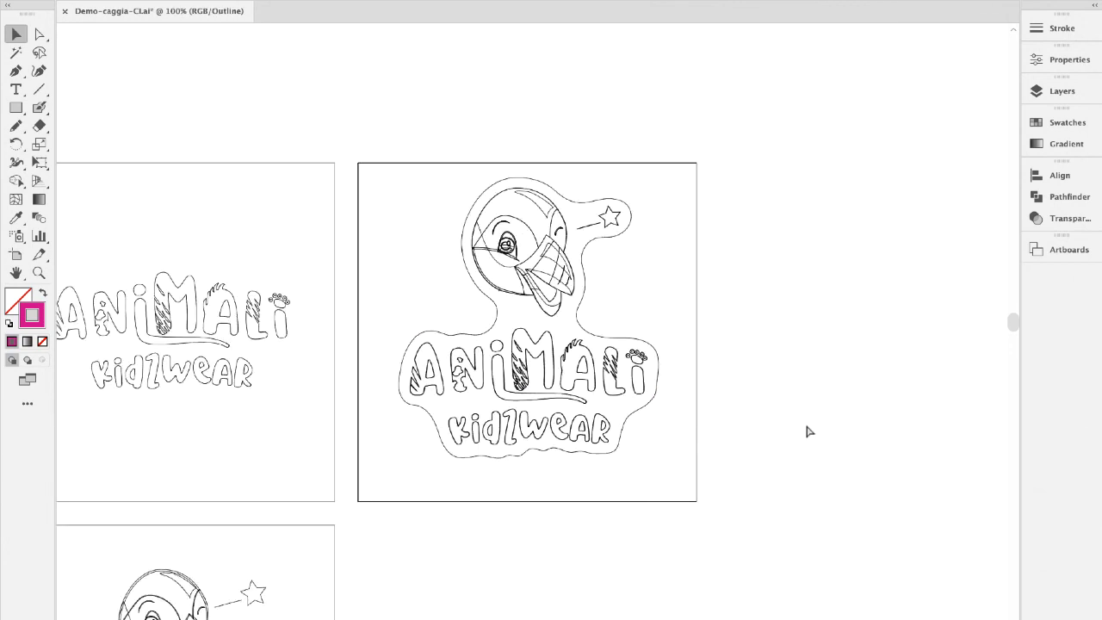
pyautogui.scroll(-2, 746, 432)
pyautogui.hscroll(-3, 746, 433)
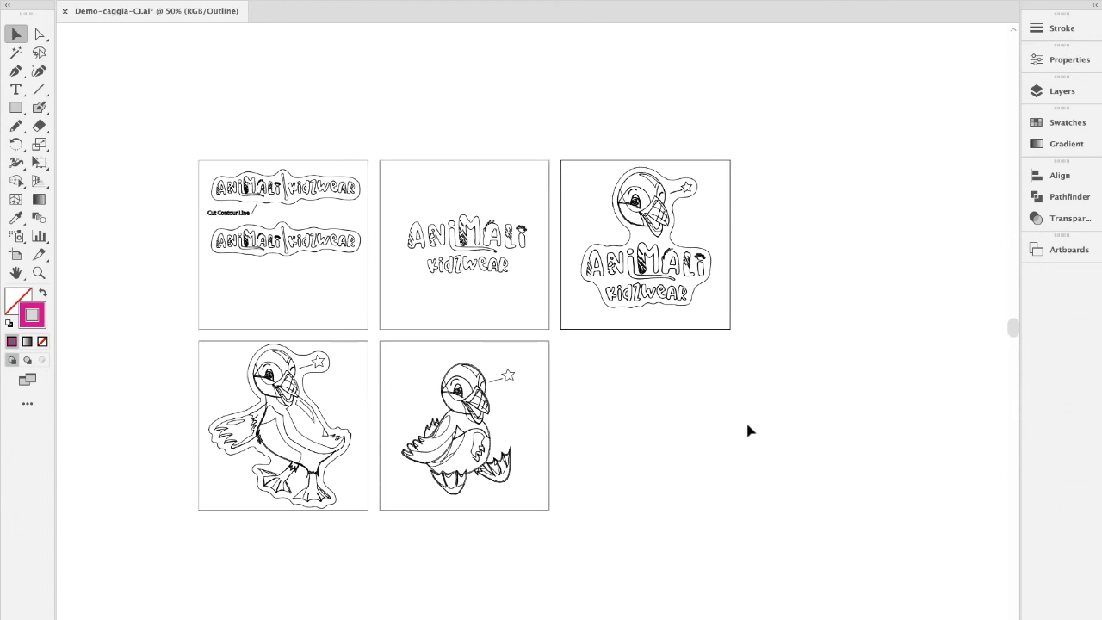